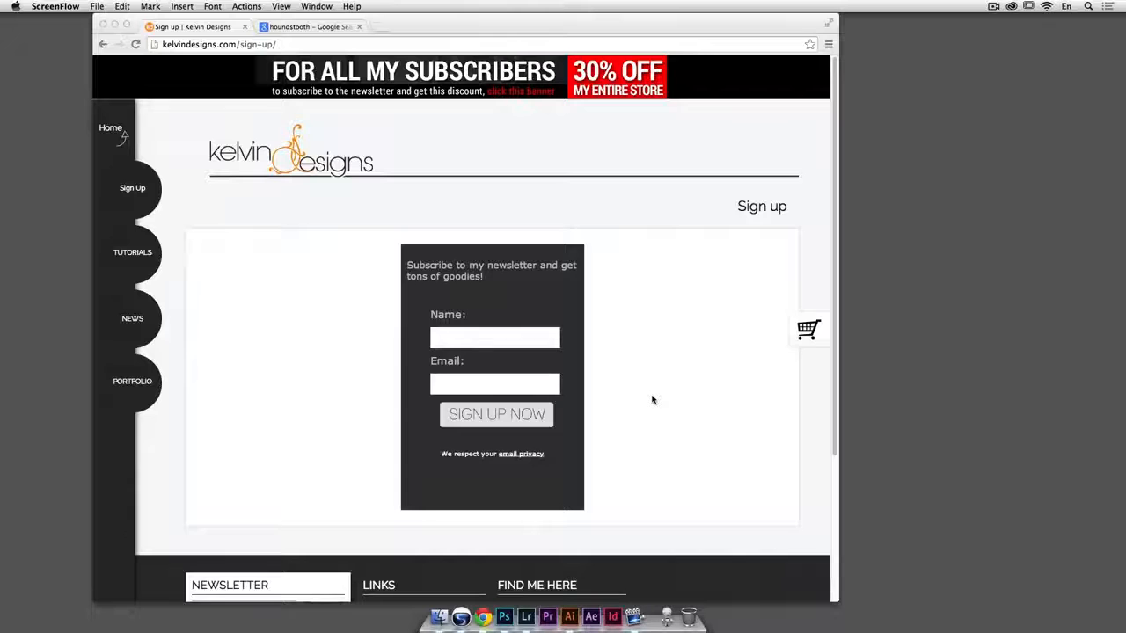
Switch to Lightroom and set the wall photo's white balance by sampling a neutral point on the texture.
alt+click(910, 526)
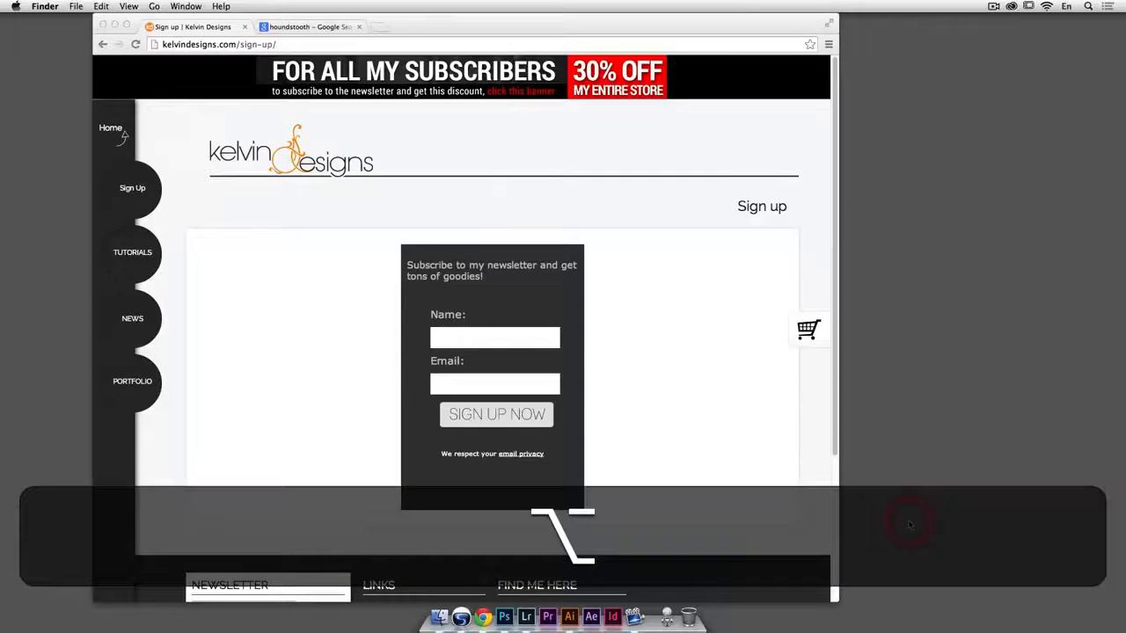
alt+click(526, 618)
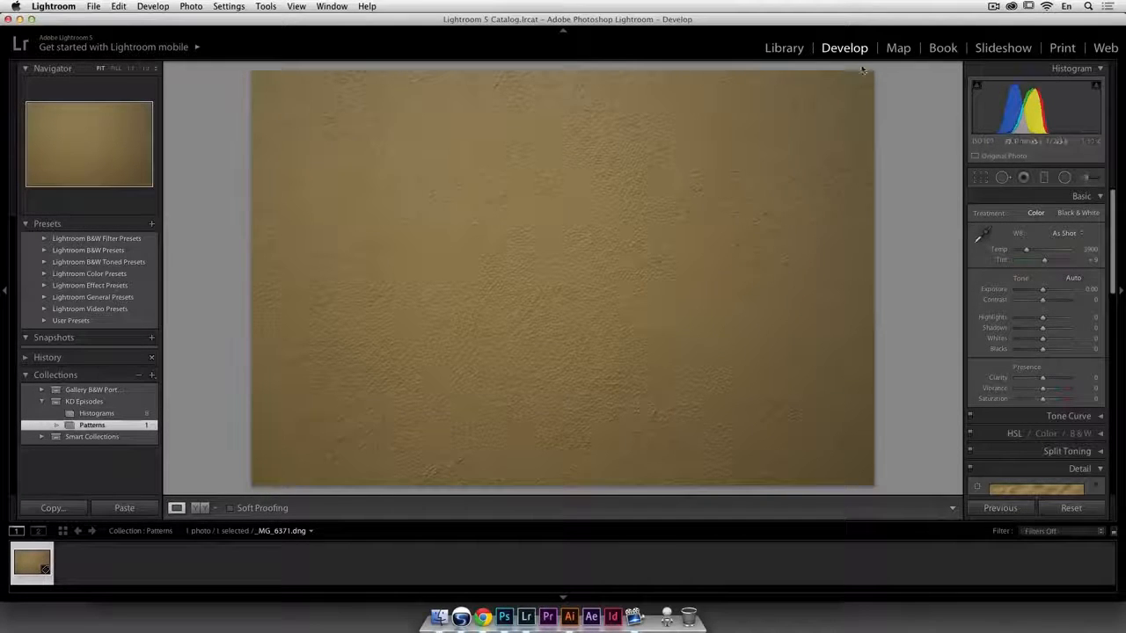
click(986, 238)
click(633, 206)
click(632, 207)
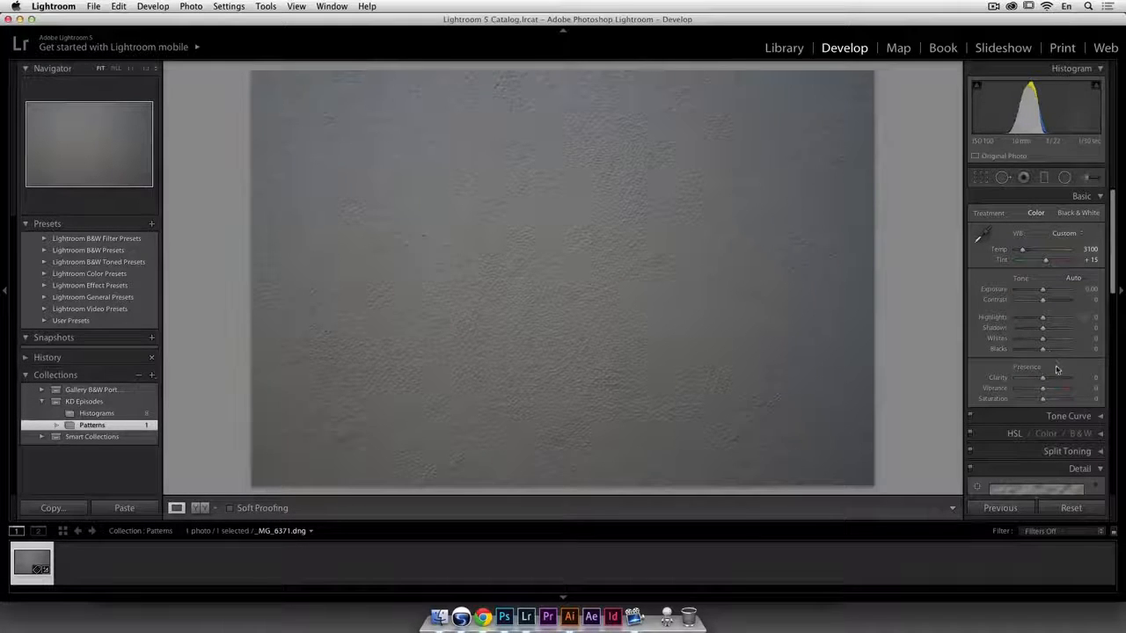
Enable lens profile corrections for the wall photo.
scroll(1057, 370, down, 10)
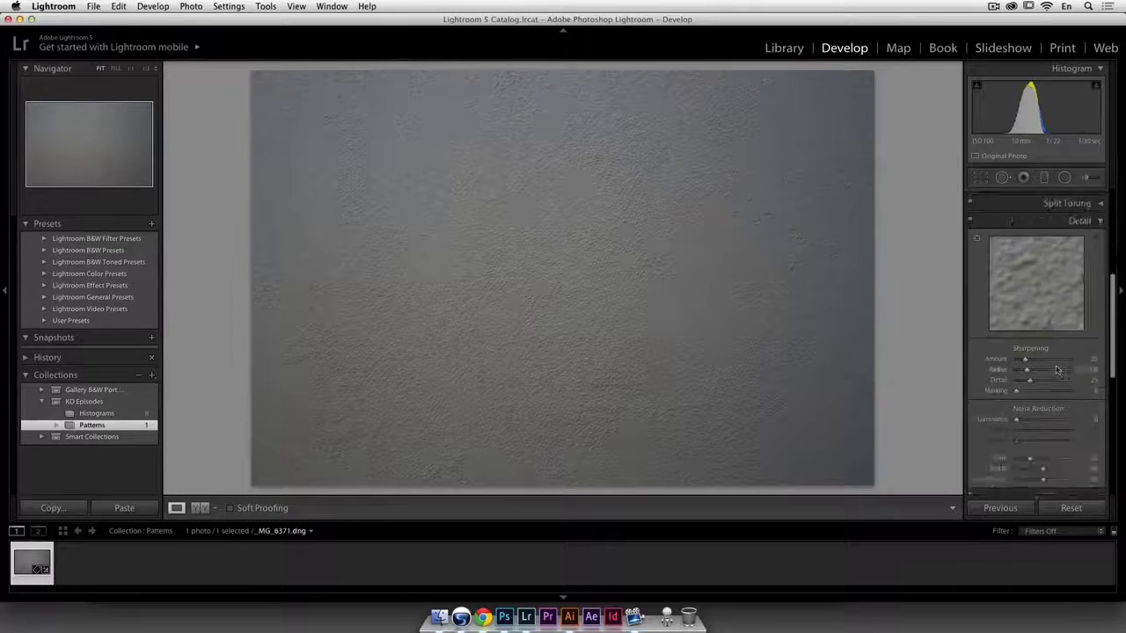
scroll(1055, 365, down, 2)
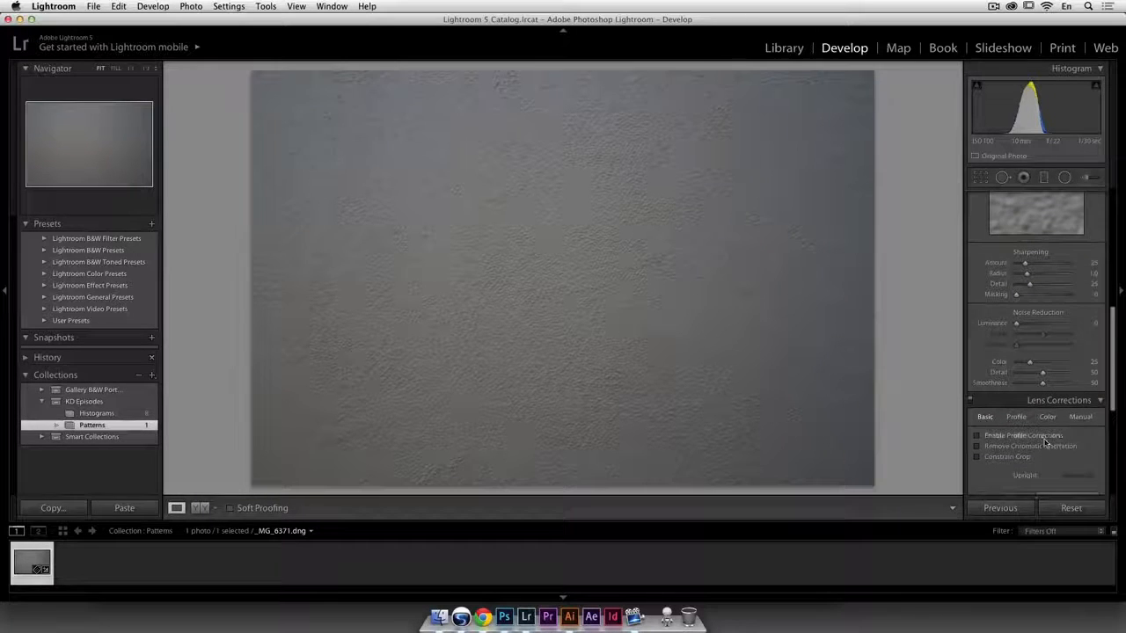
click(1044, 438)
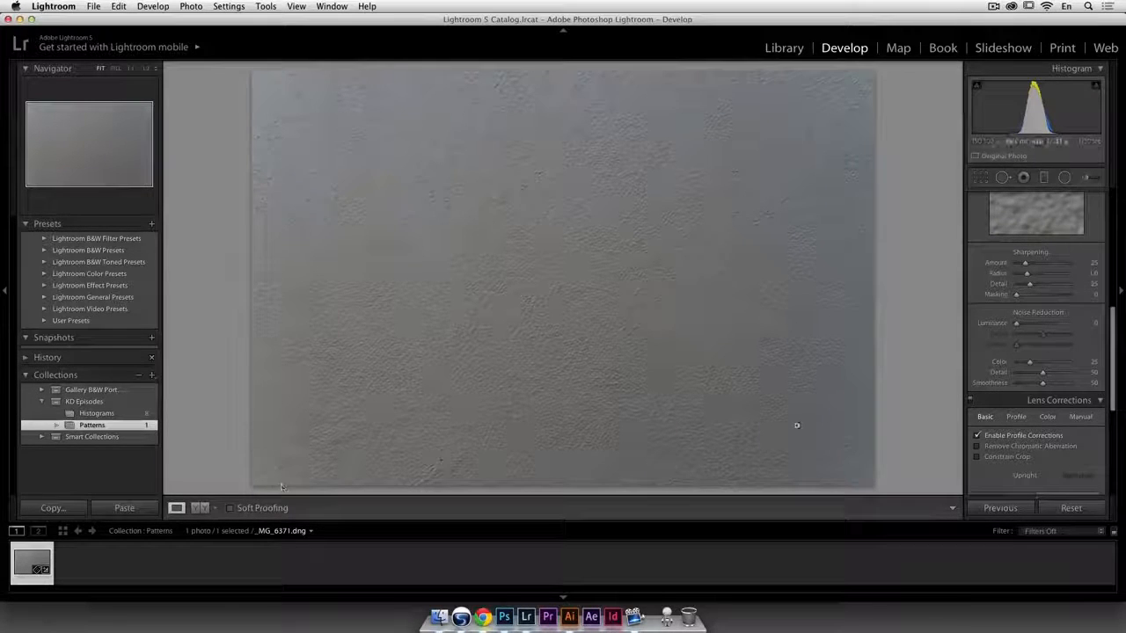
Send the corrected photo _MG_6371.dng from Lightroom to Photoshop for editing.
scroll(991, 427, up, 5)
scroll(991, 428, up, 2)
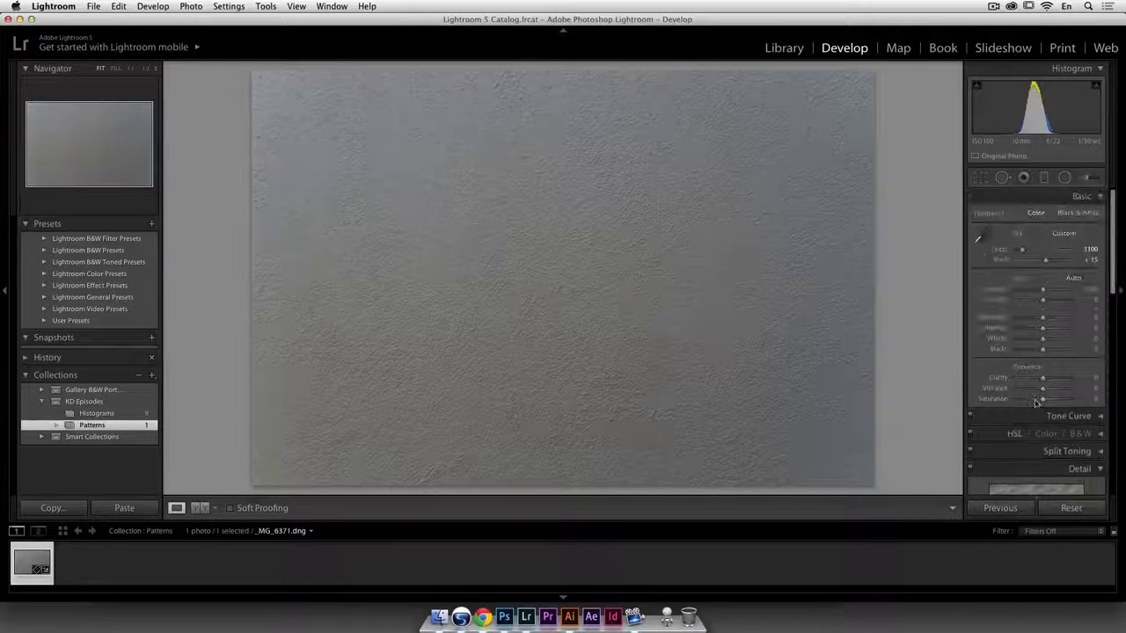
right_click(21, 549)
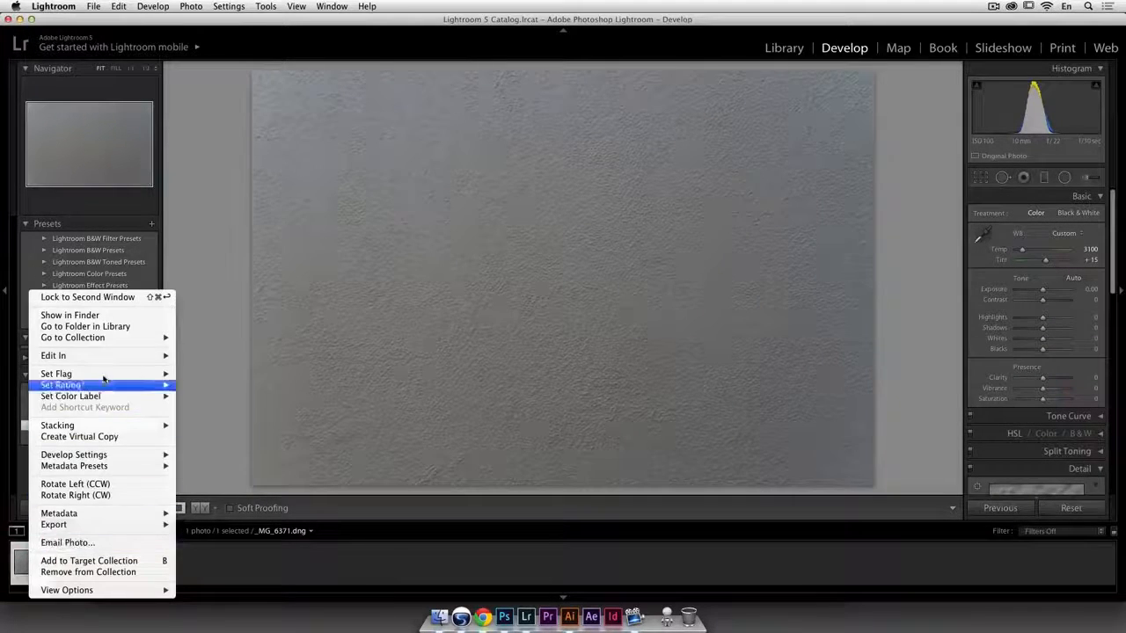
mouse_move(104, 361)
click(236, 357)
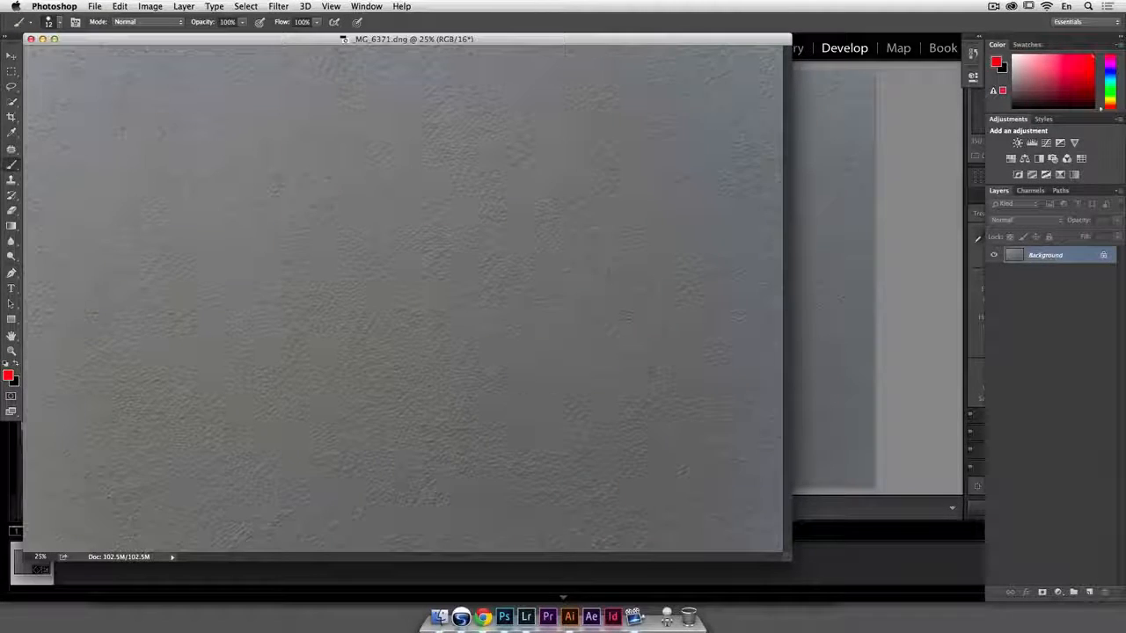
Hide Lightroom and Chrome, and move the floating image window toward the middle of the workspace.
right_click(526, 616)
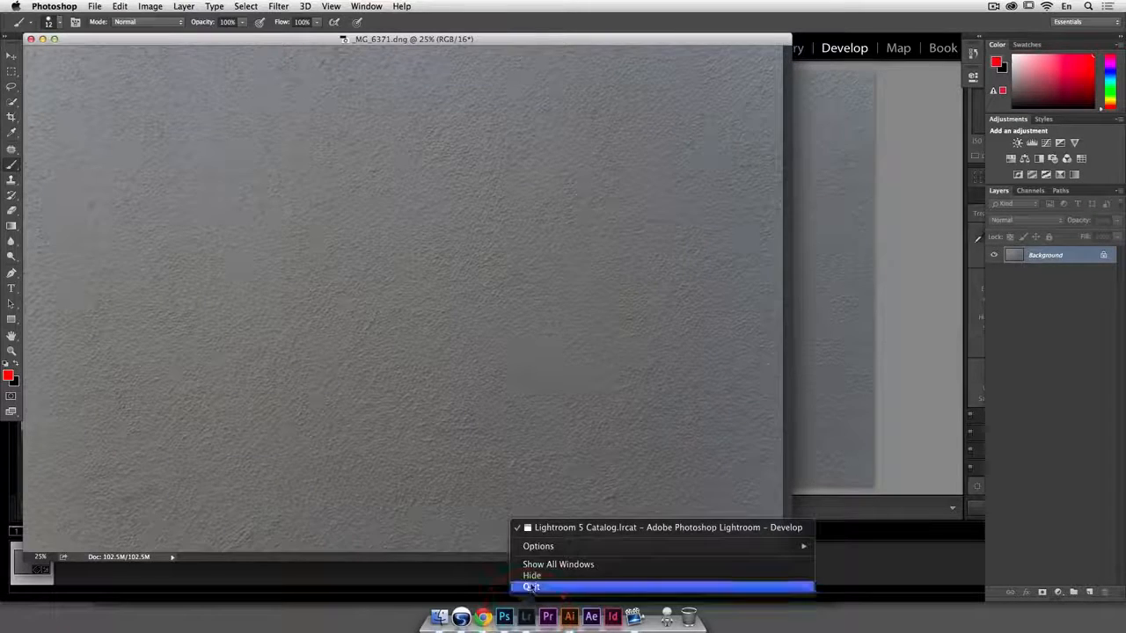
click(580, 576)
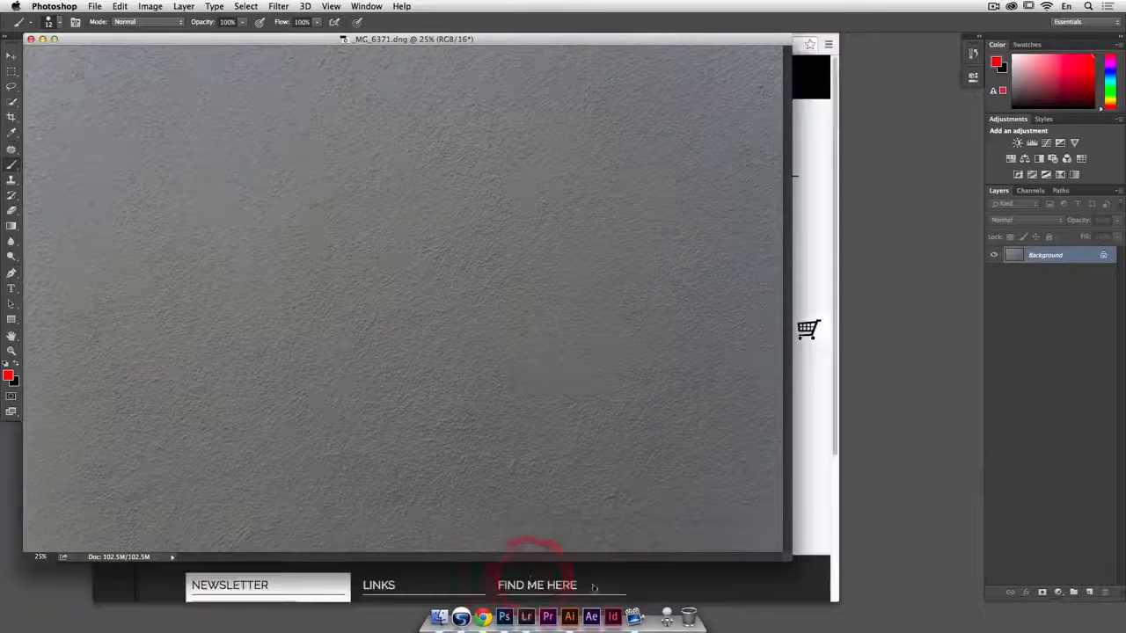
right_click(485, 619)
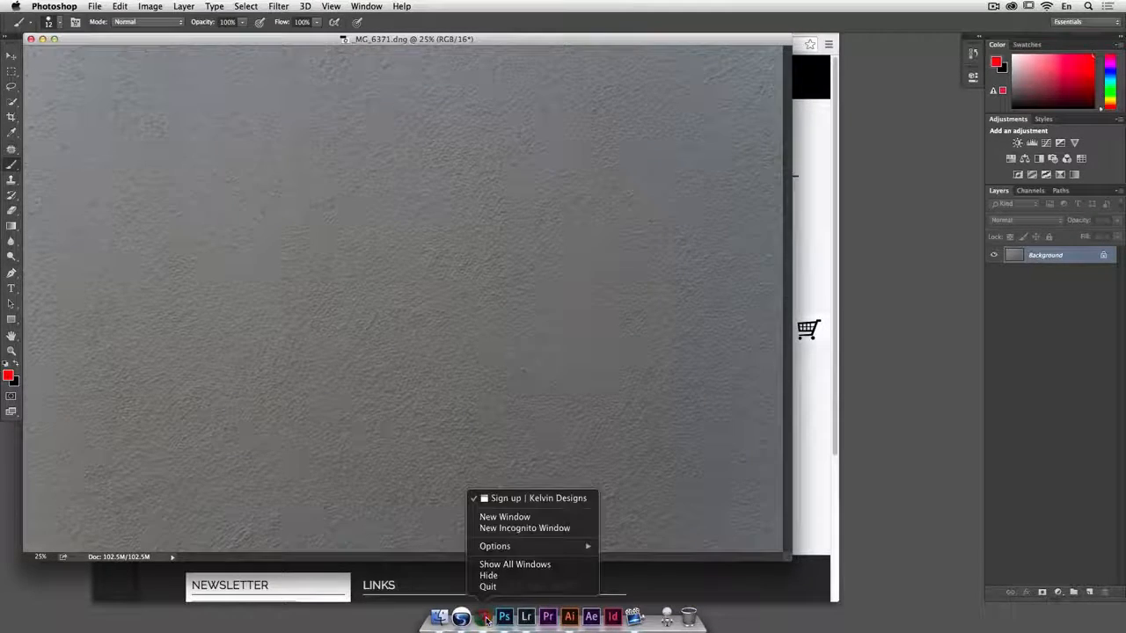
click(491, 575)
drag(599, 43, 691, 57)
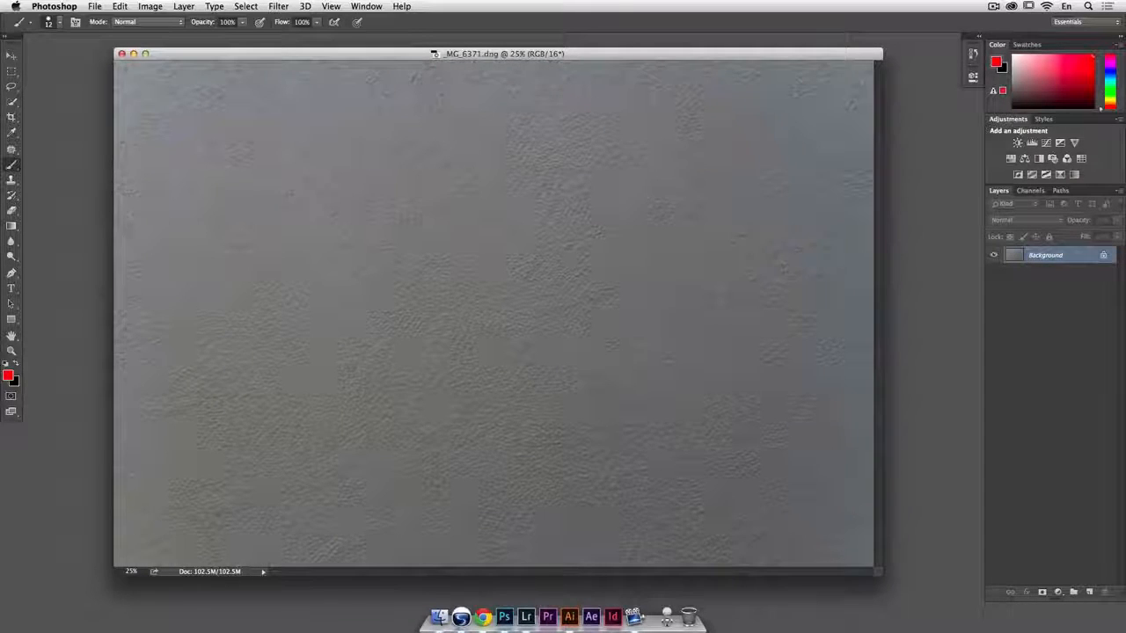
Try the Offset filter on the texture with 500 pixels horizontally and 500 pixels vertically, using Wrap Around.
click(282, 6)
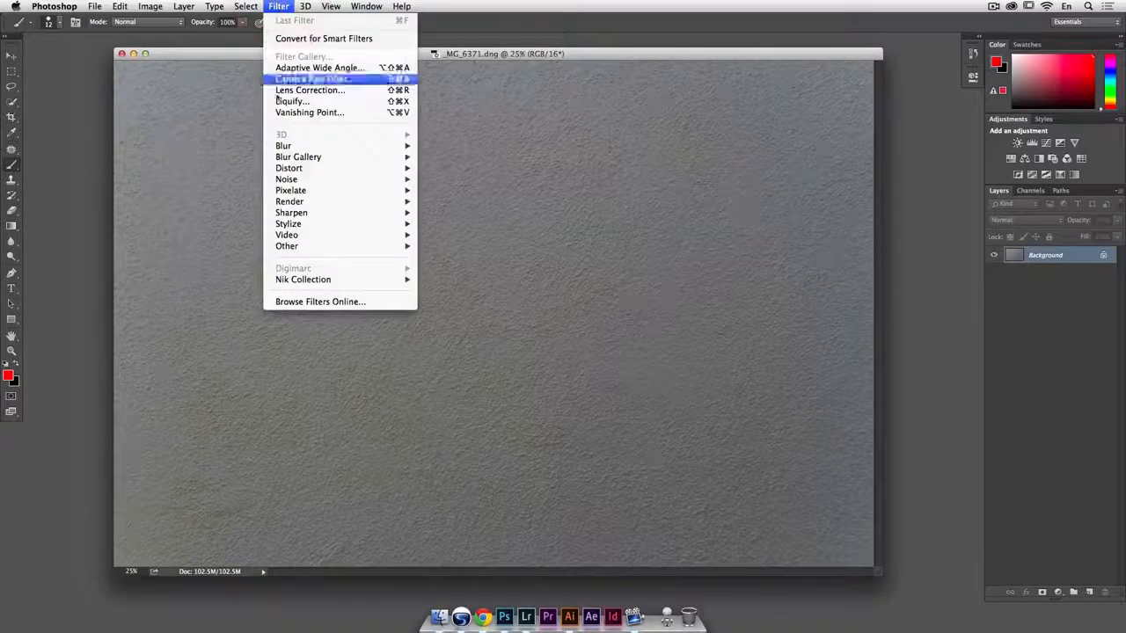
mouse_move(311, 246)
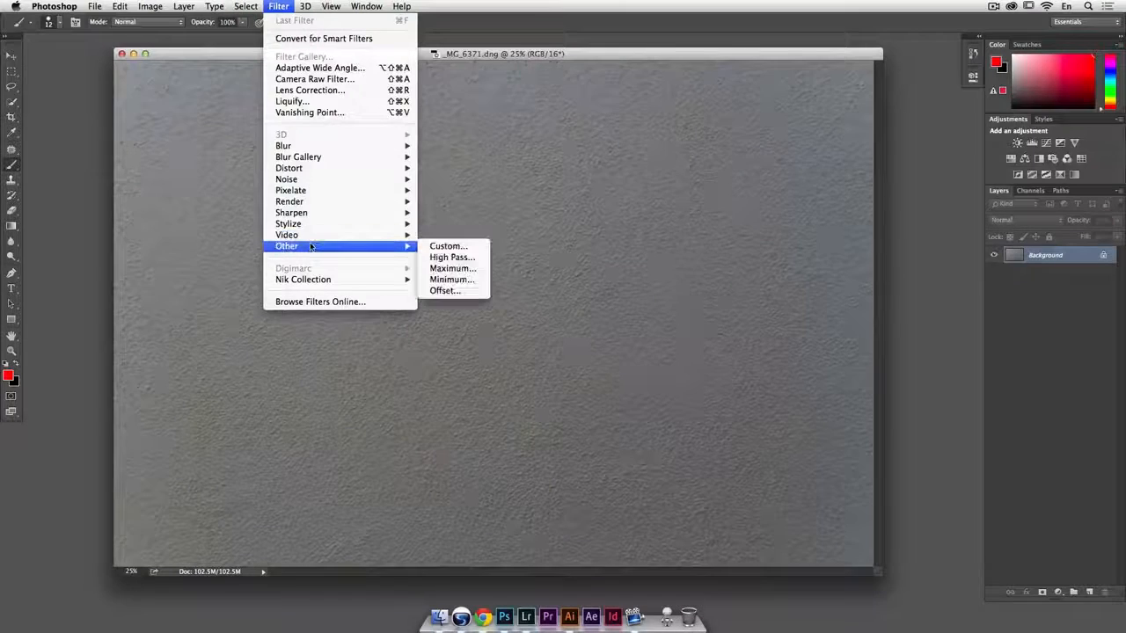
click(453, 291)
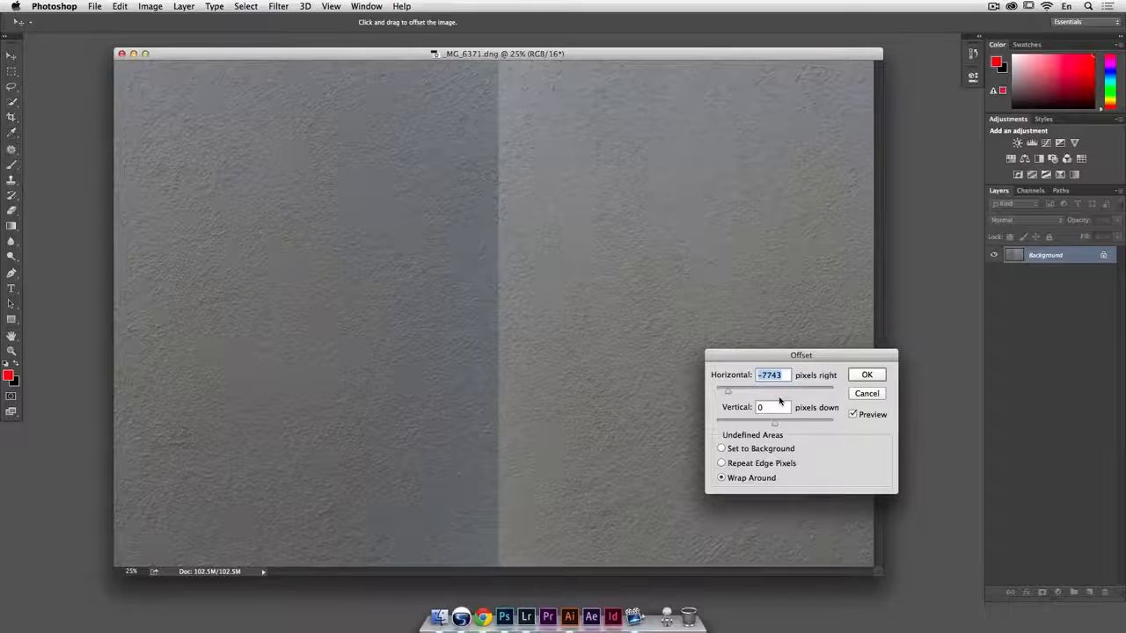
text(500)
key(Tab)
text(500)
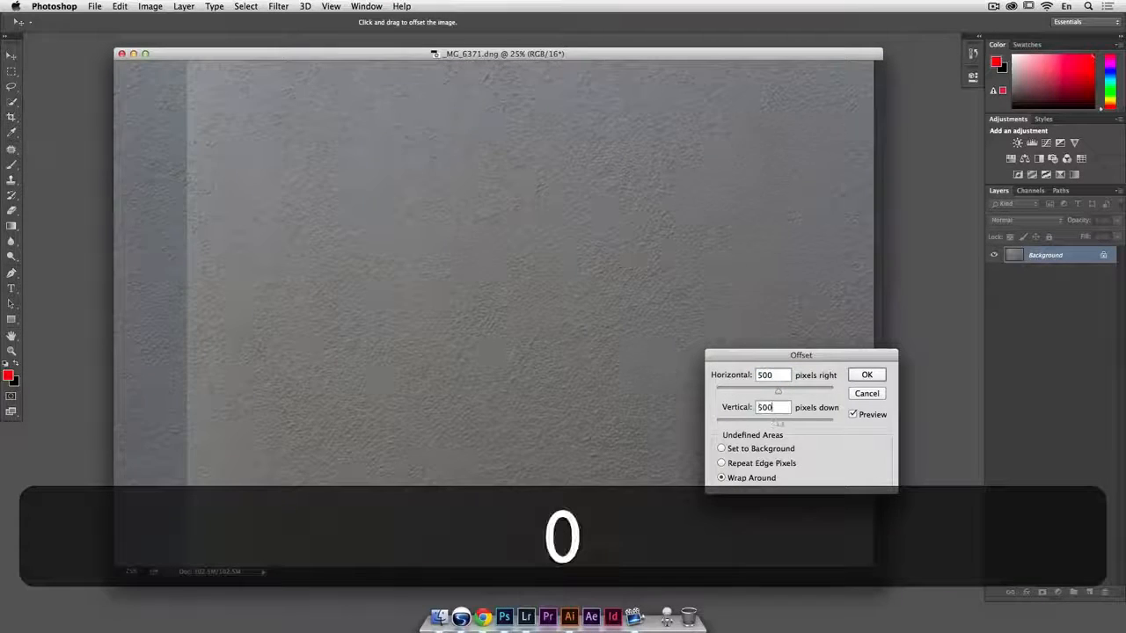
Preview the texture's seams with an offset of 3500 pixels right and 2000 pixels down, and cancel the filter.
key(shift+Tab)
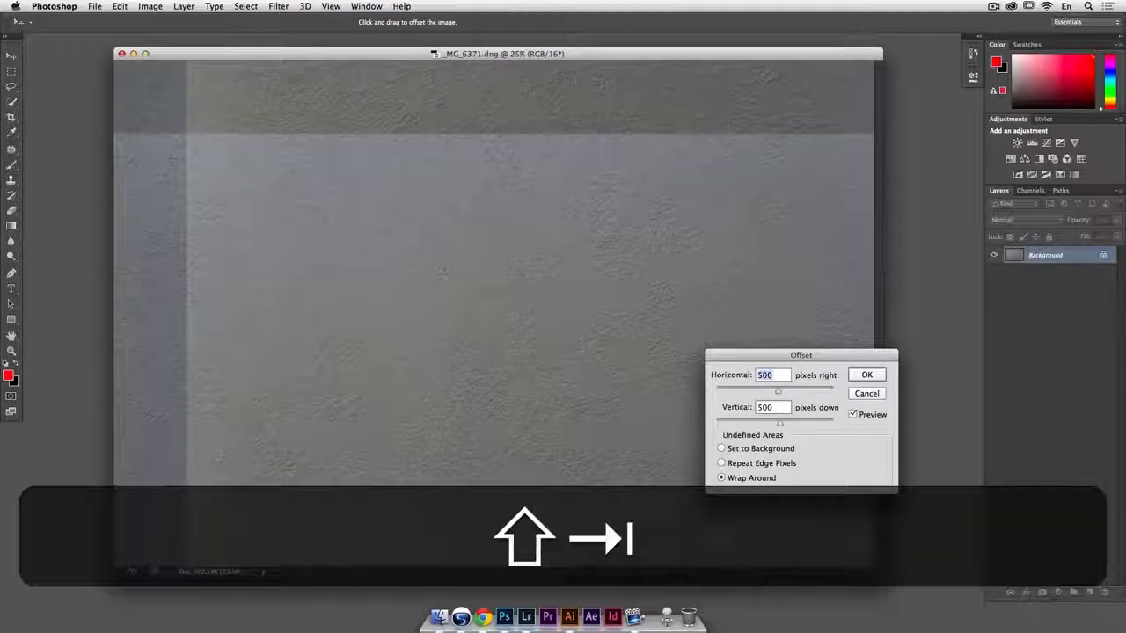
text(3500)
key(Tab)
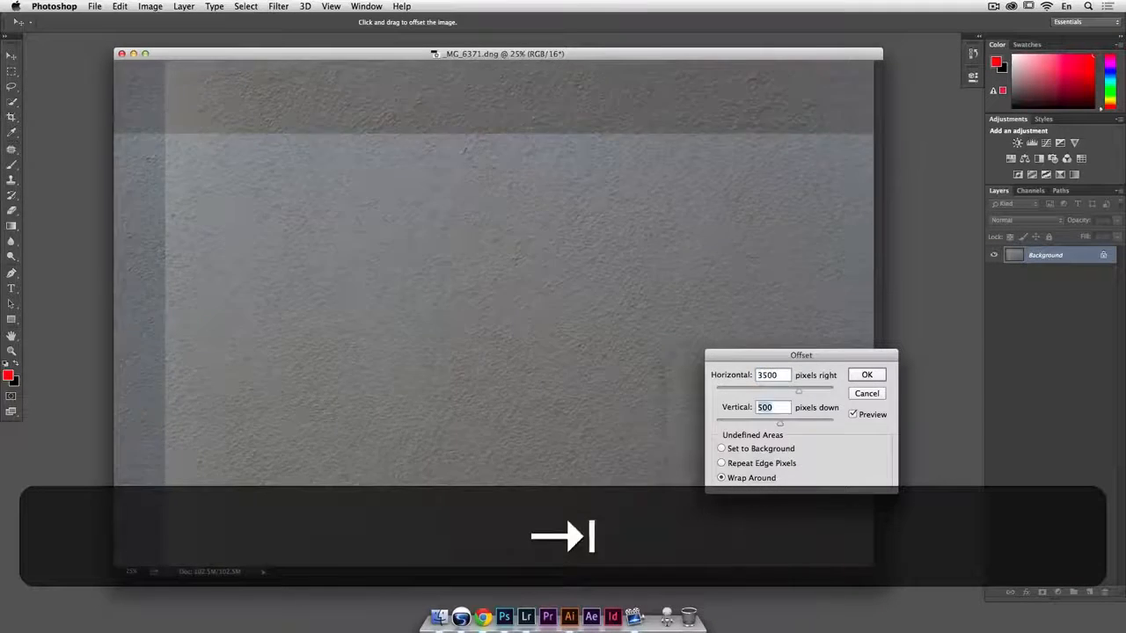
text(3500)
key(Tab)
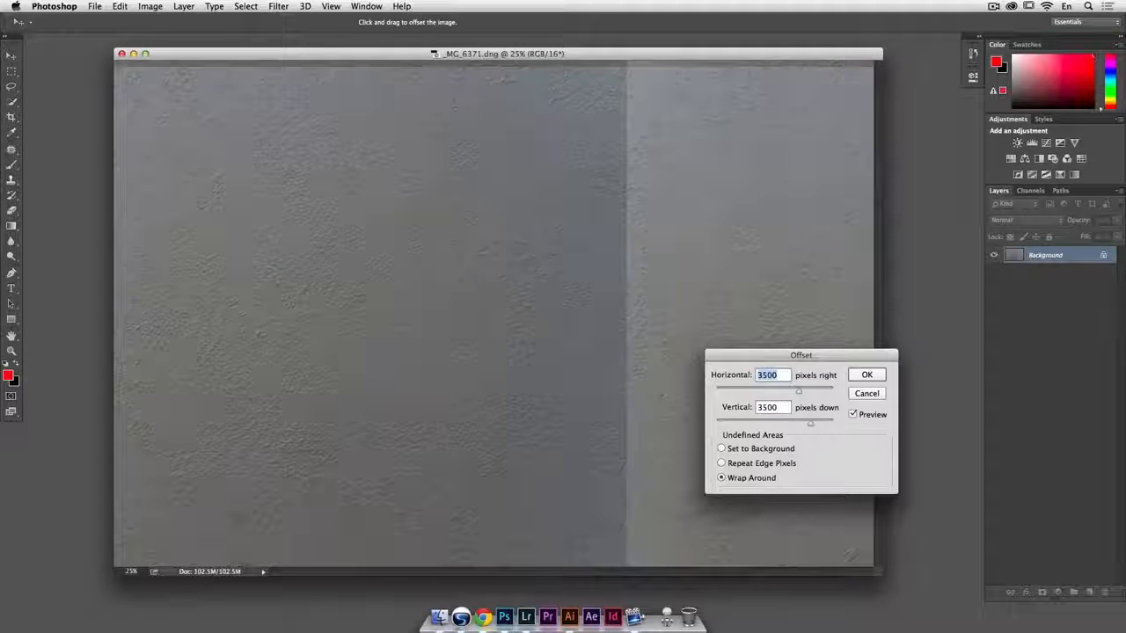
key(shift+Tab)
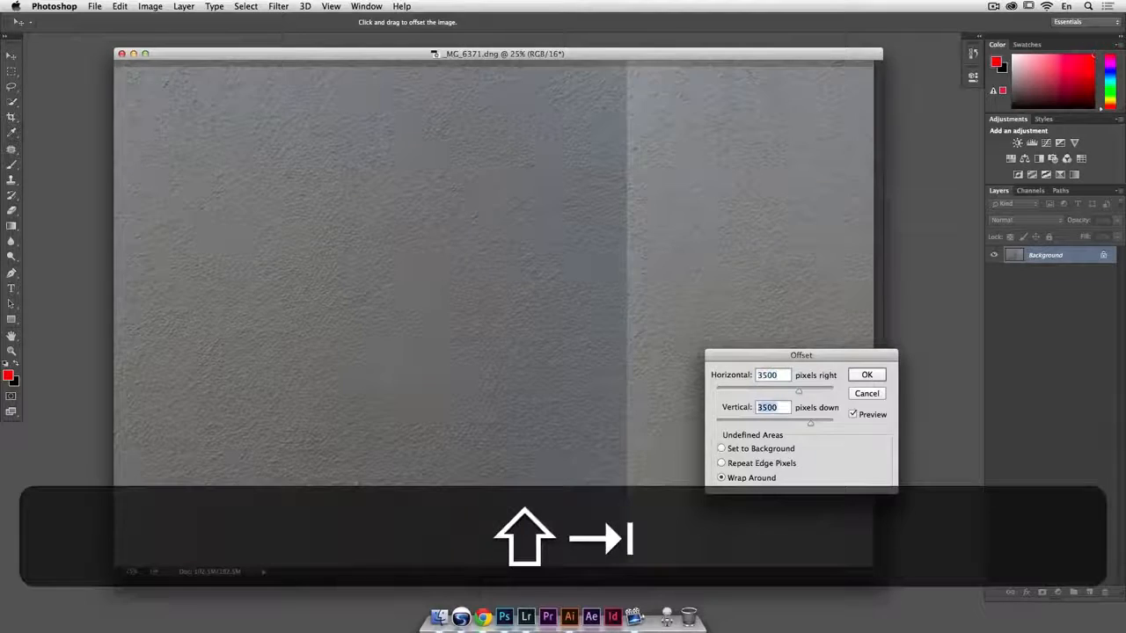
text(2000)
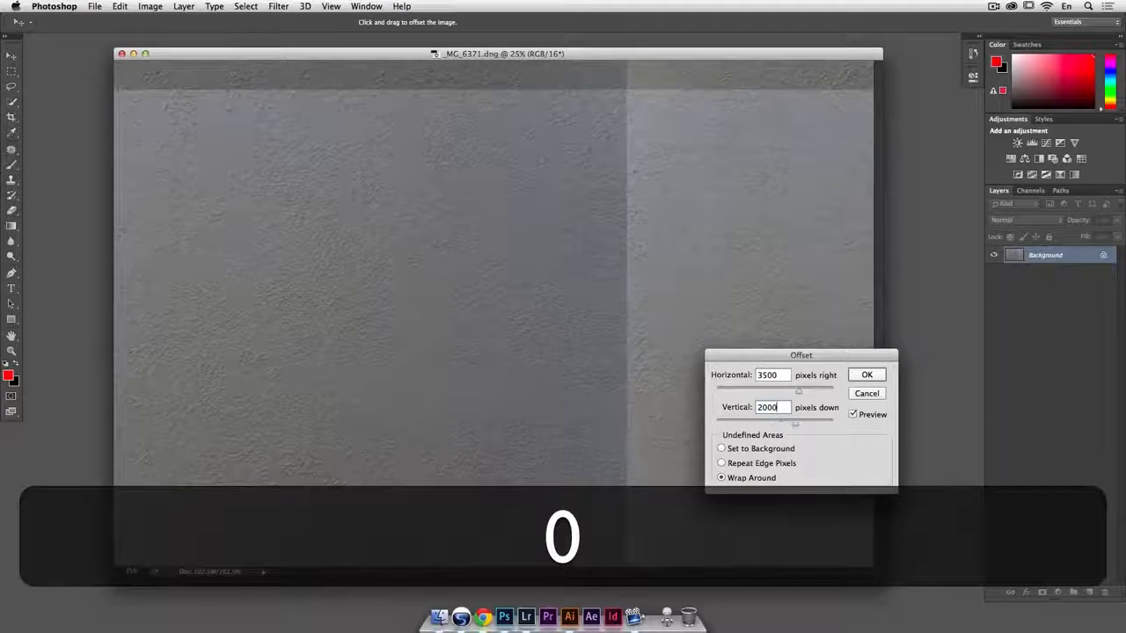
drag(771, 354, 982, 393)
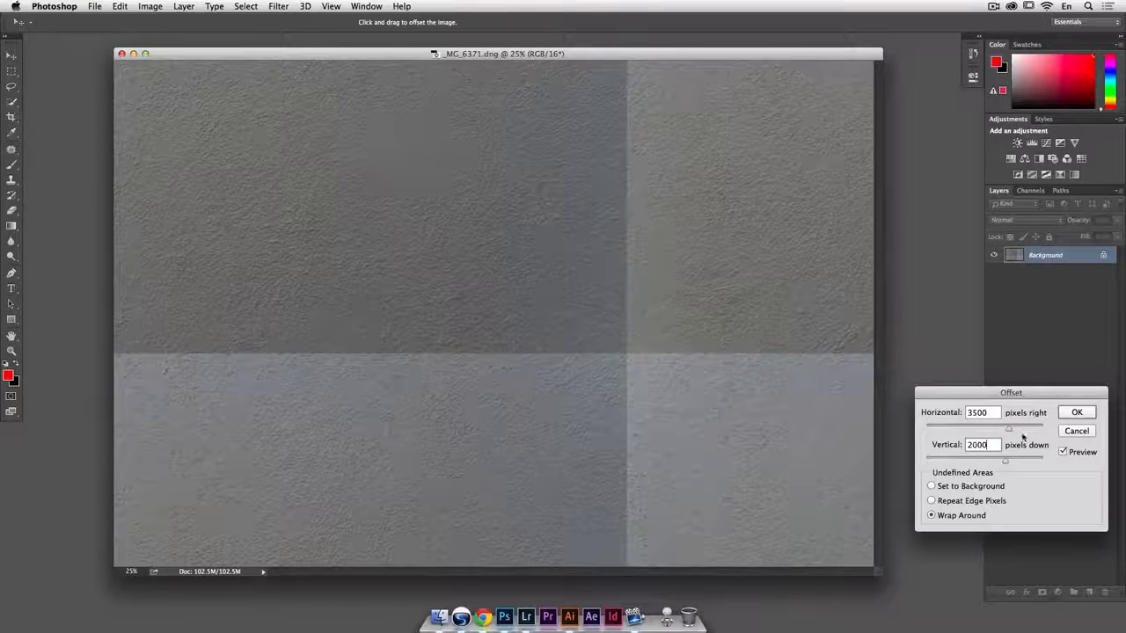
click(1075, 432)
key(b)
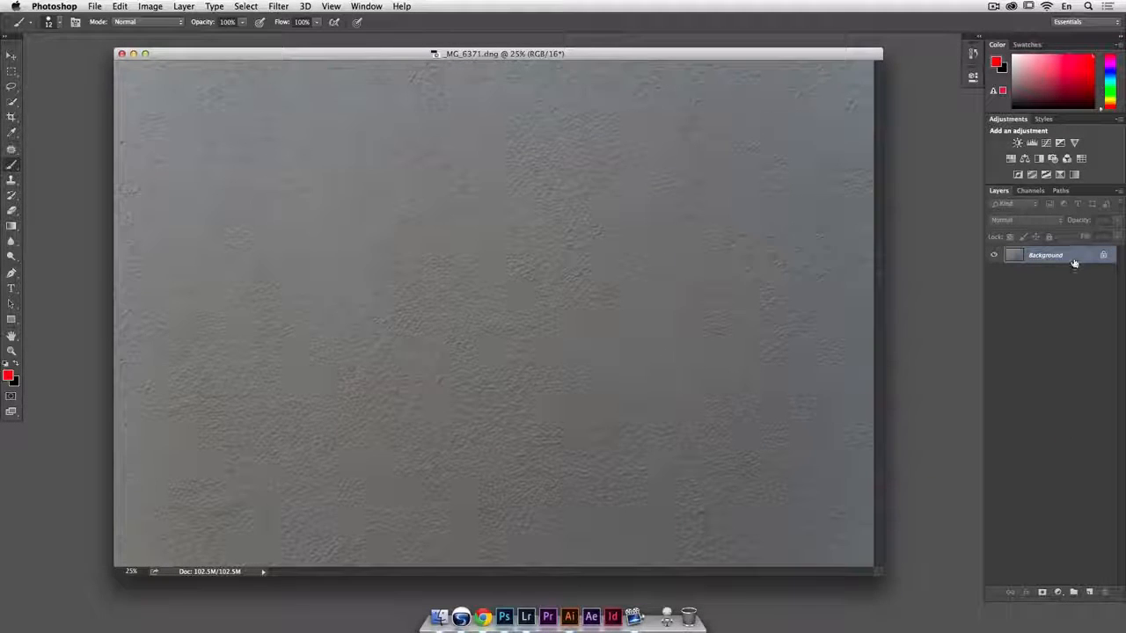
Duplicate the Background layer and invert the colors of the copy.
drag(1075, 260, 1089, 592)
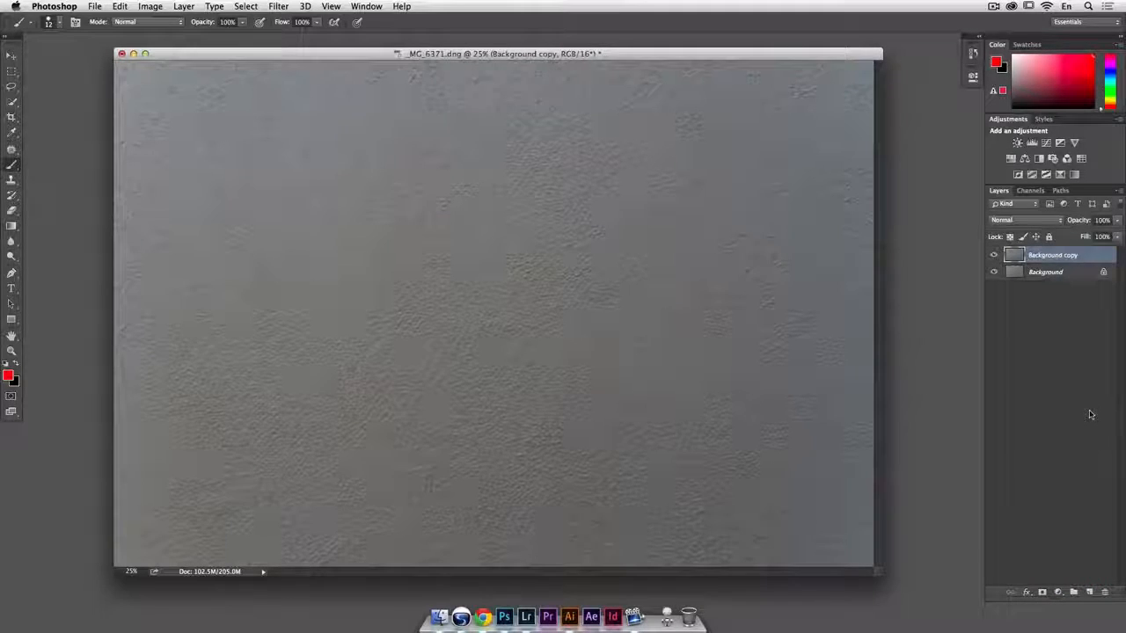
click(154, 6)
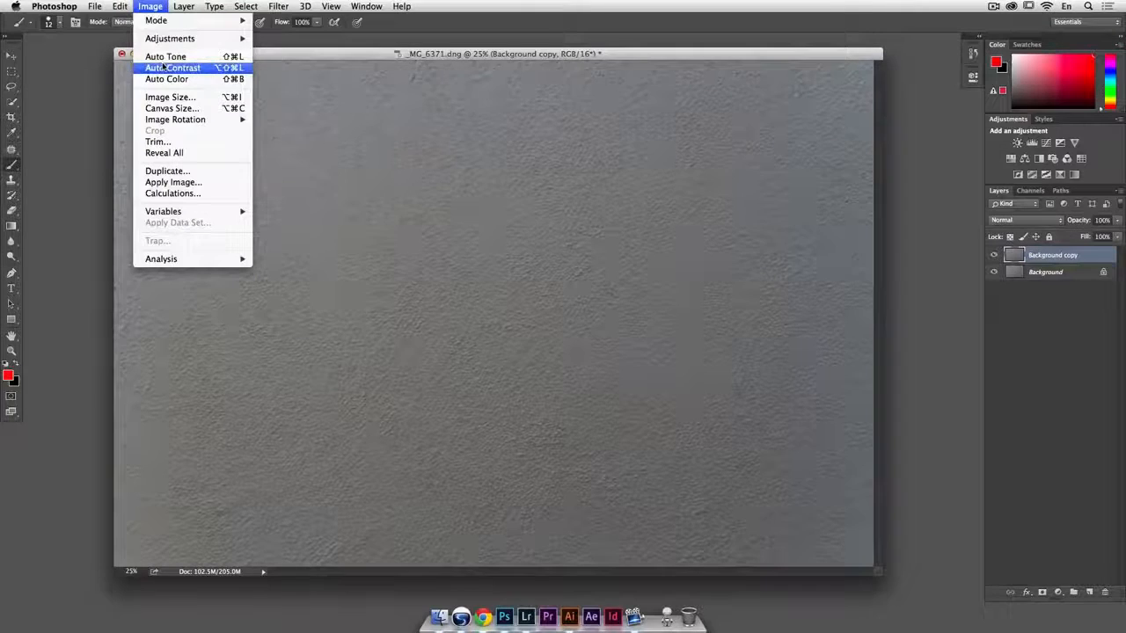
click(156, 6)
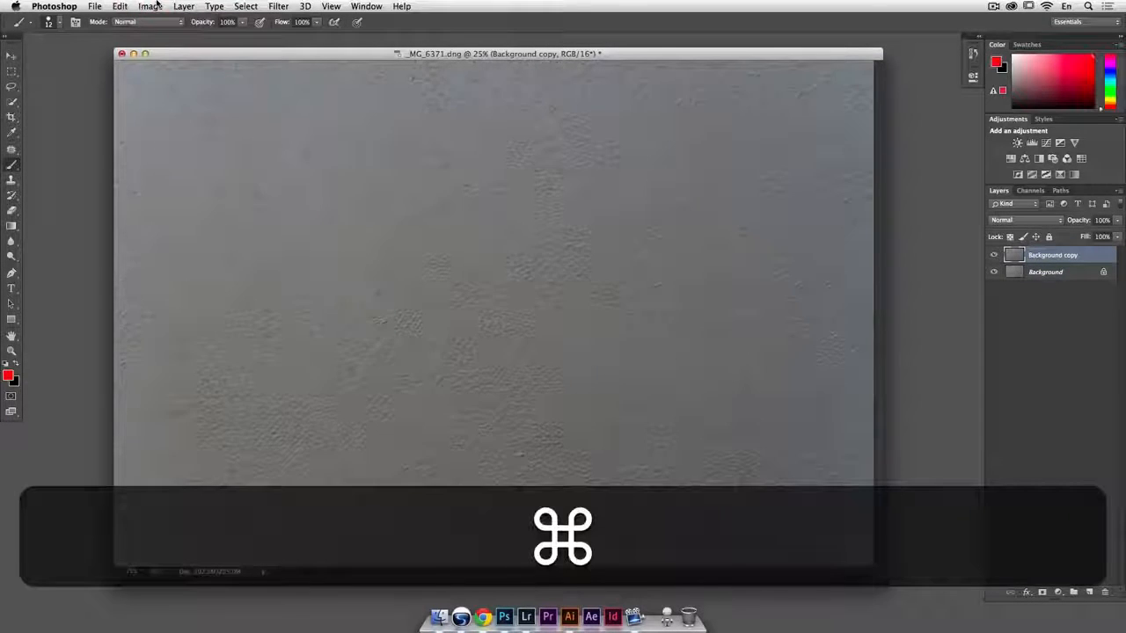
key(super+i)
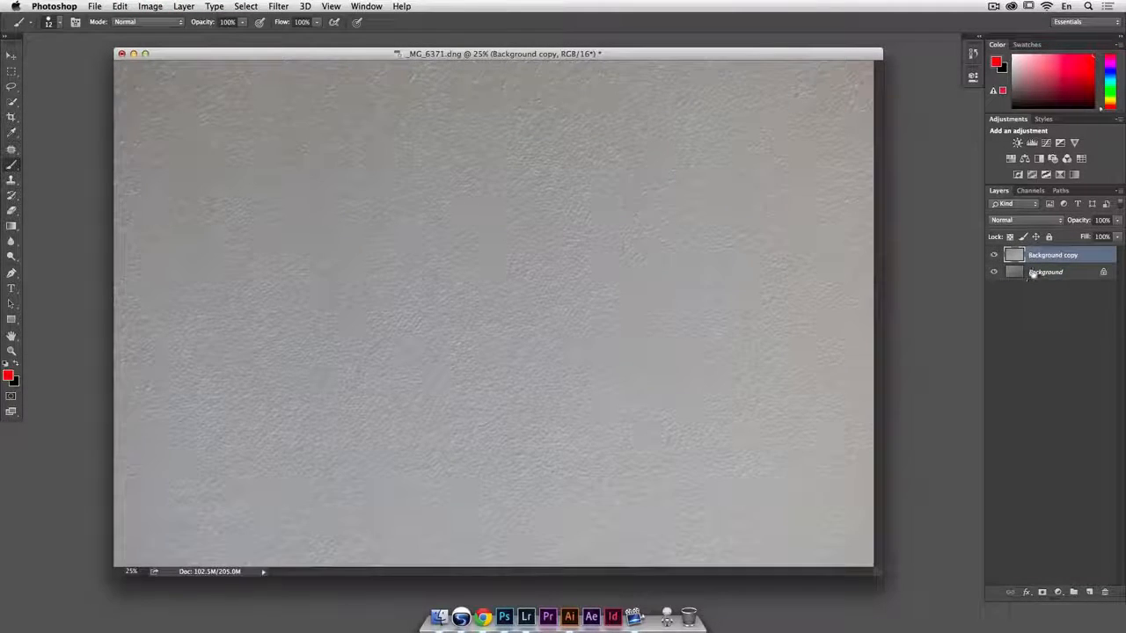
Convert the inverted Background copy layer to a smart object and set its blend mode to Overlay.
right_click(1060, 257)
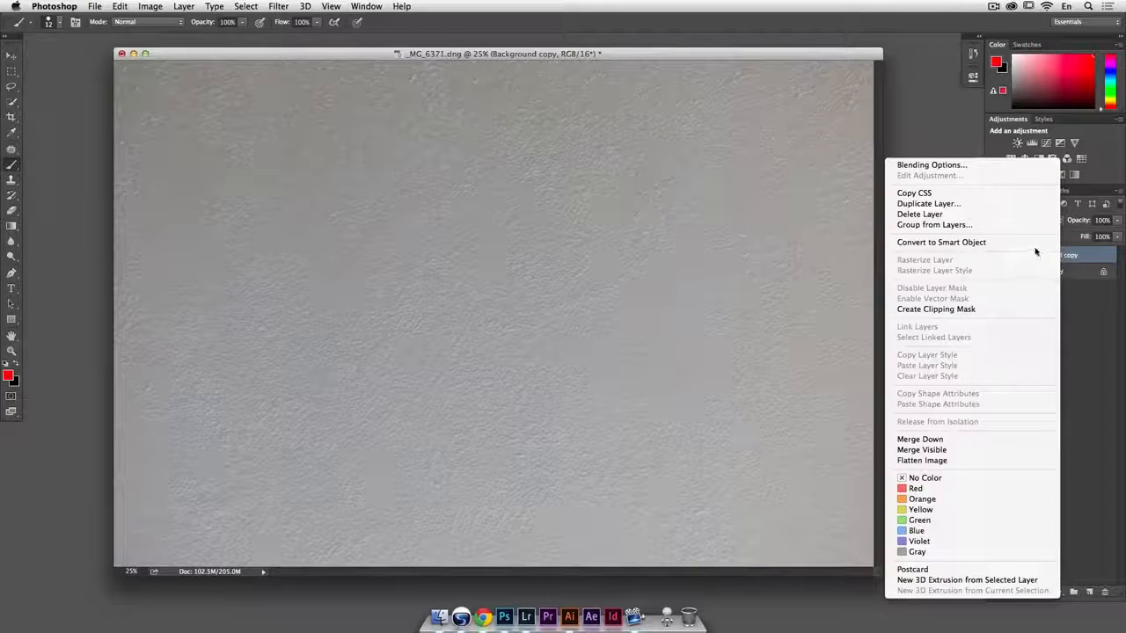
click(1019, 242)
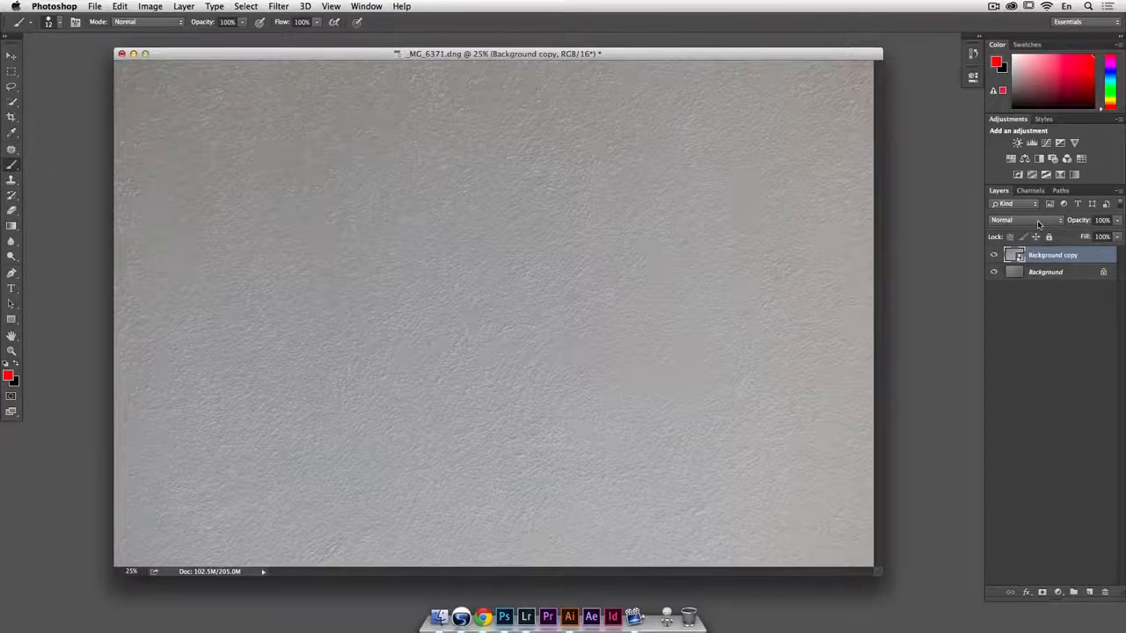
click(1037, 220)
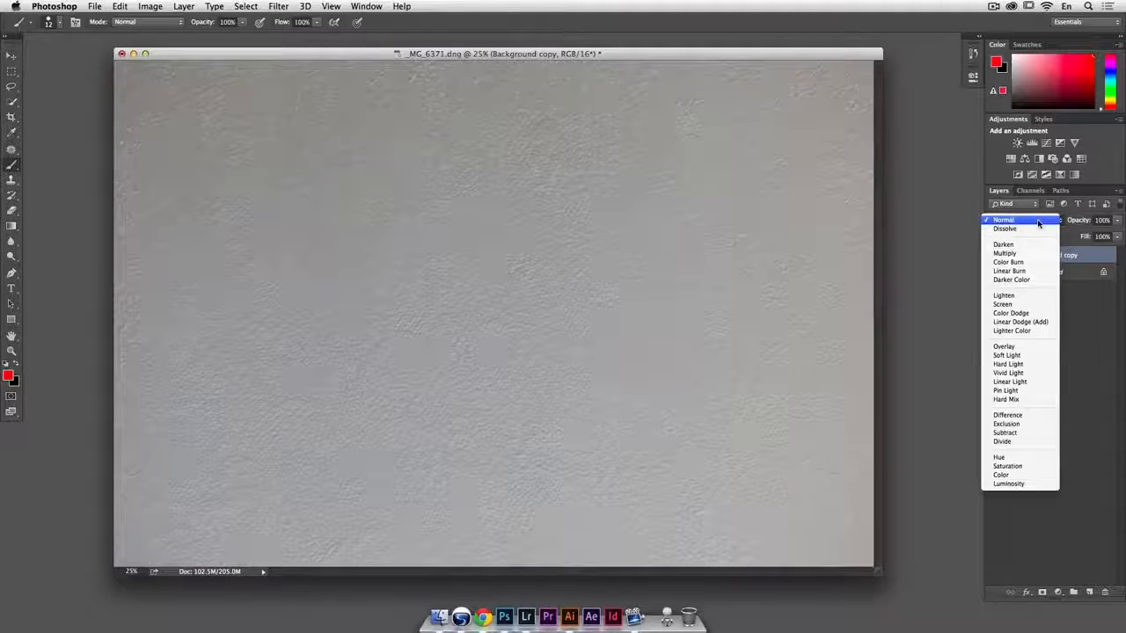
click(1027, 347)
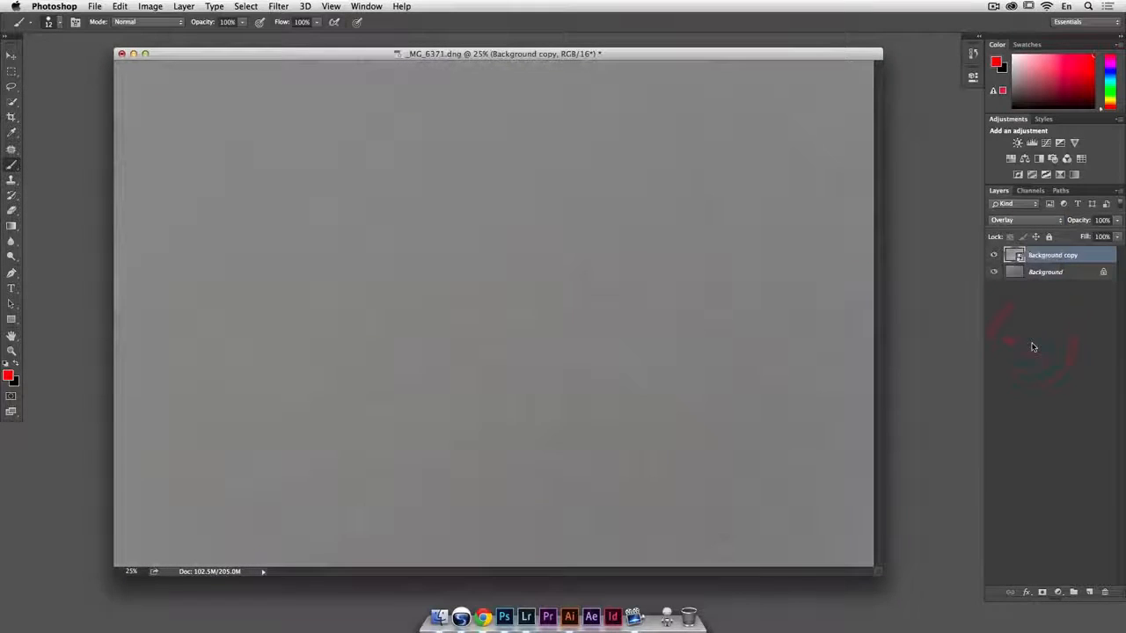
Apply a Gaussian Blur with a 64.8-pixel radius to the Background copy smart object.
click(278, 7)
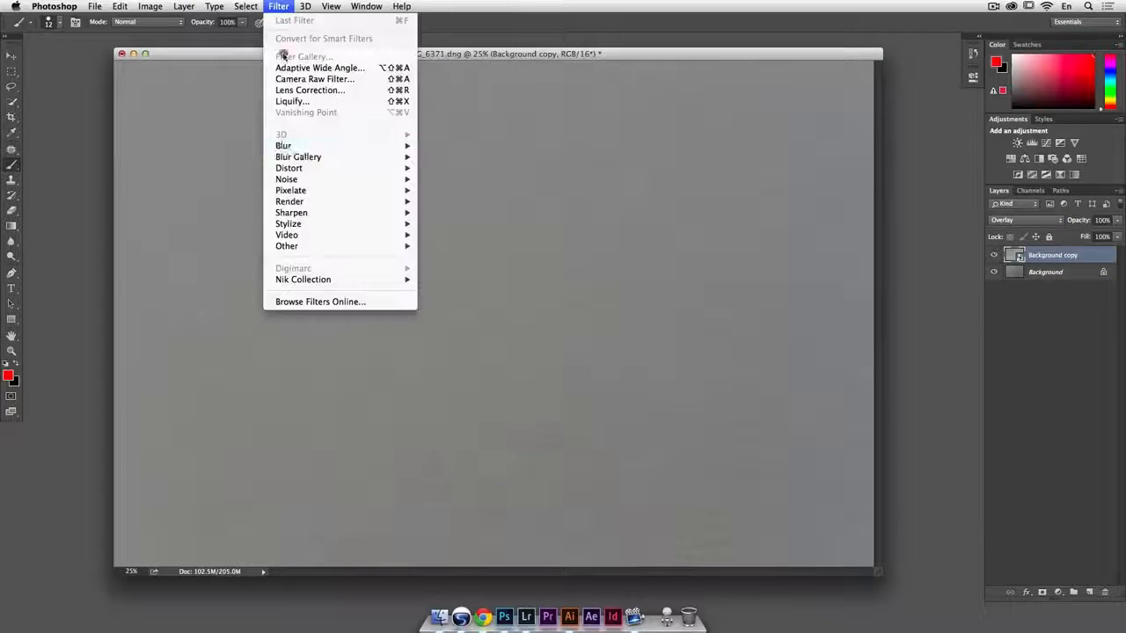
mouse_move(387, 146)
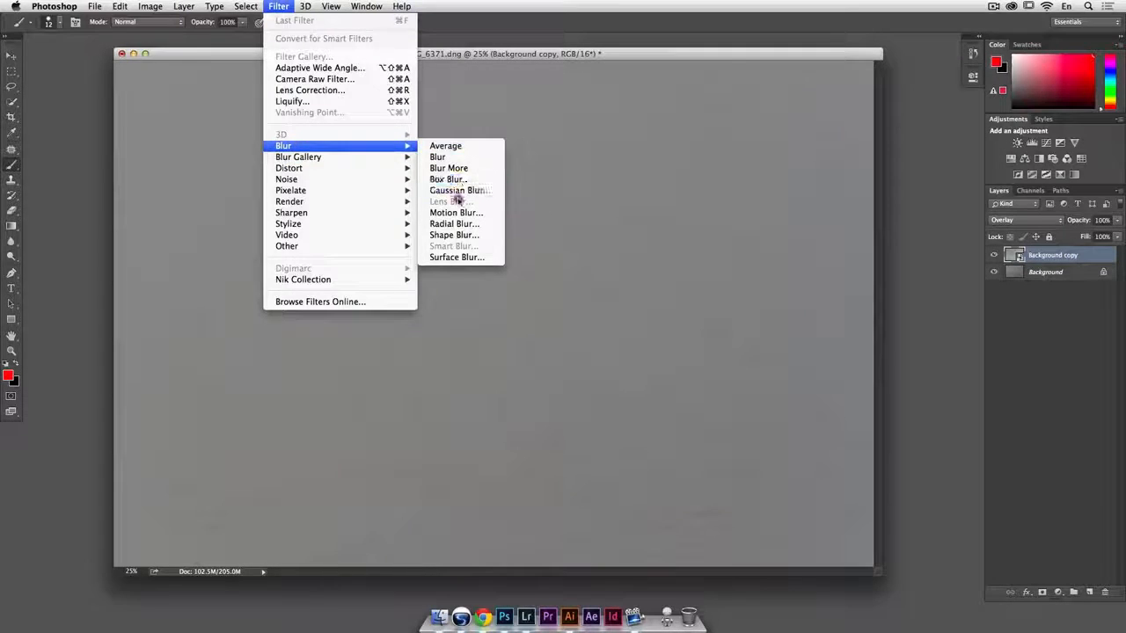
click(460, 191)
click(817, 453)
click(822, 454)
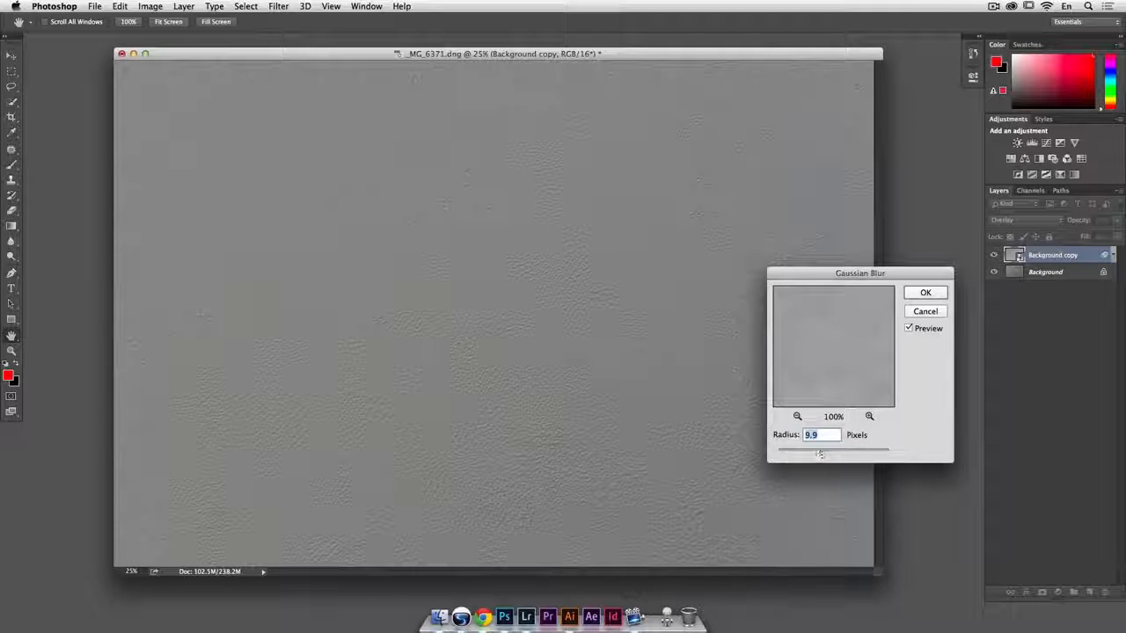
drag(799, 344, 848, 317)
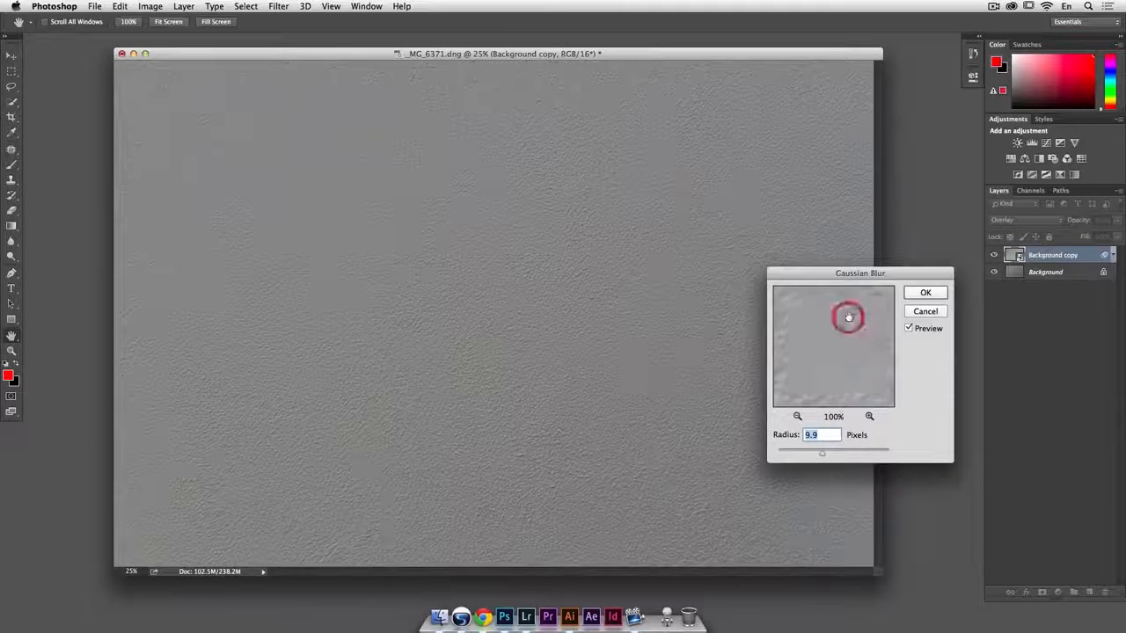
click(838, 454)
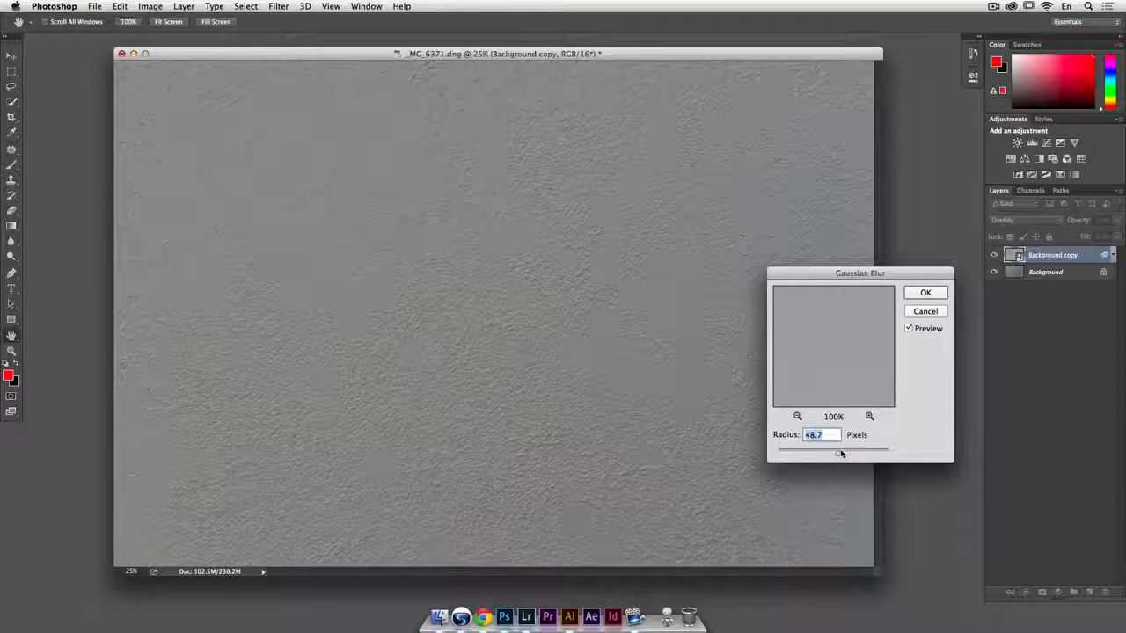
drag(857, 455, 780, 452)
click(828, 454)
click(835, 454)
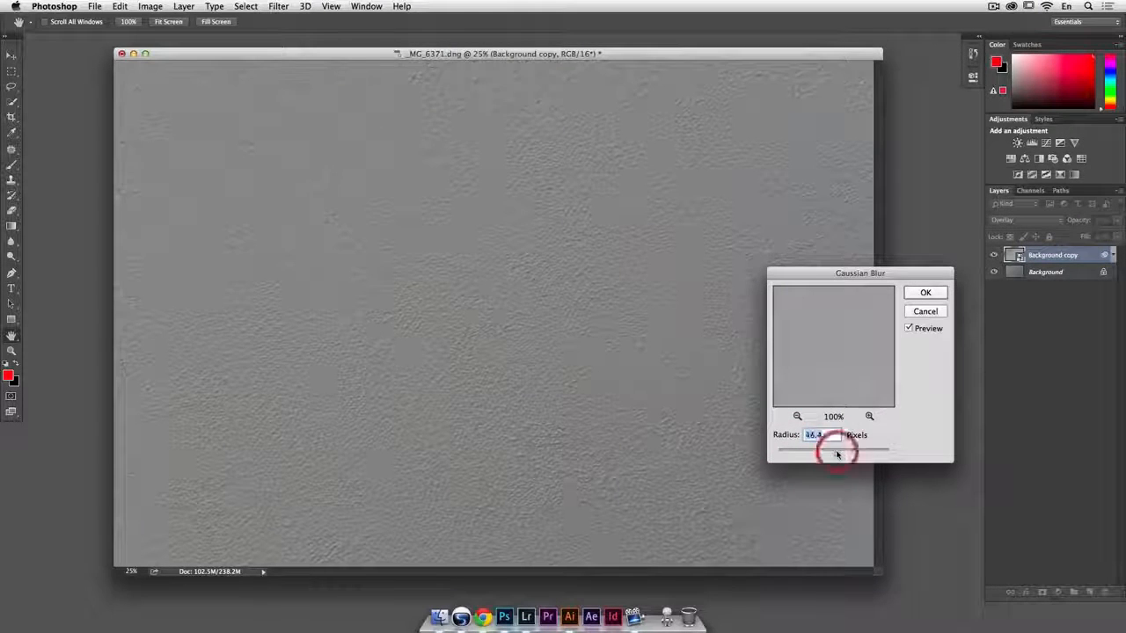
click(841, 453)
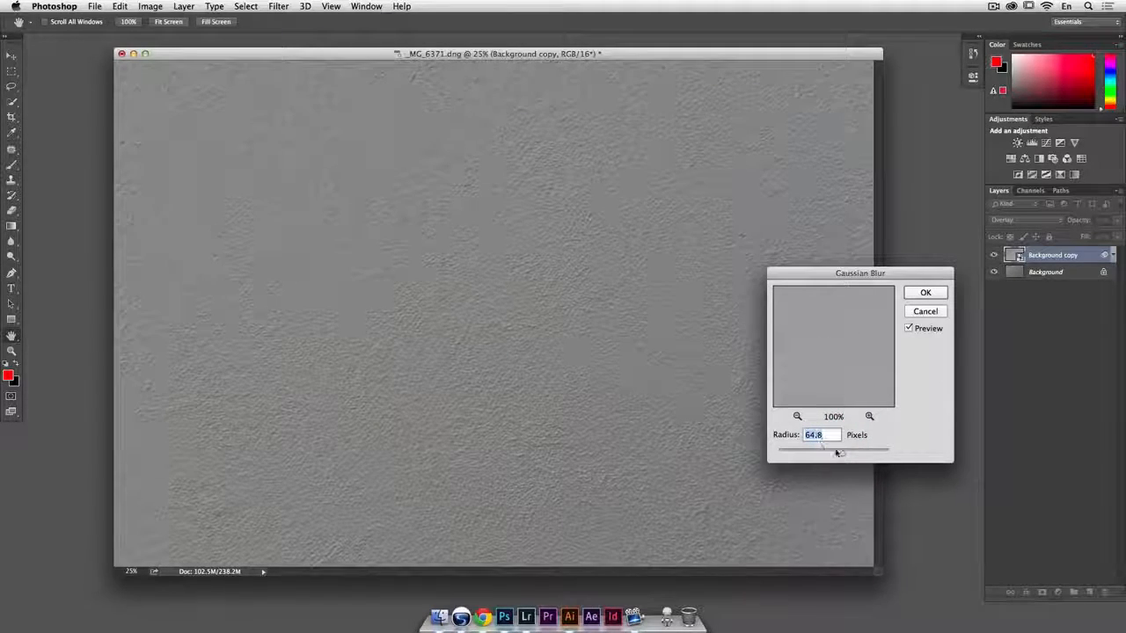
click(937, 297)
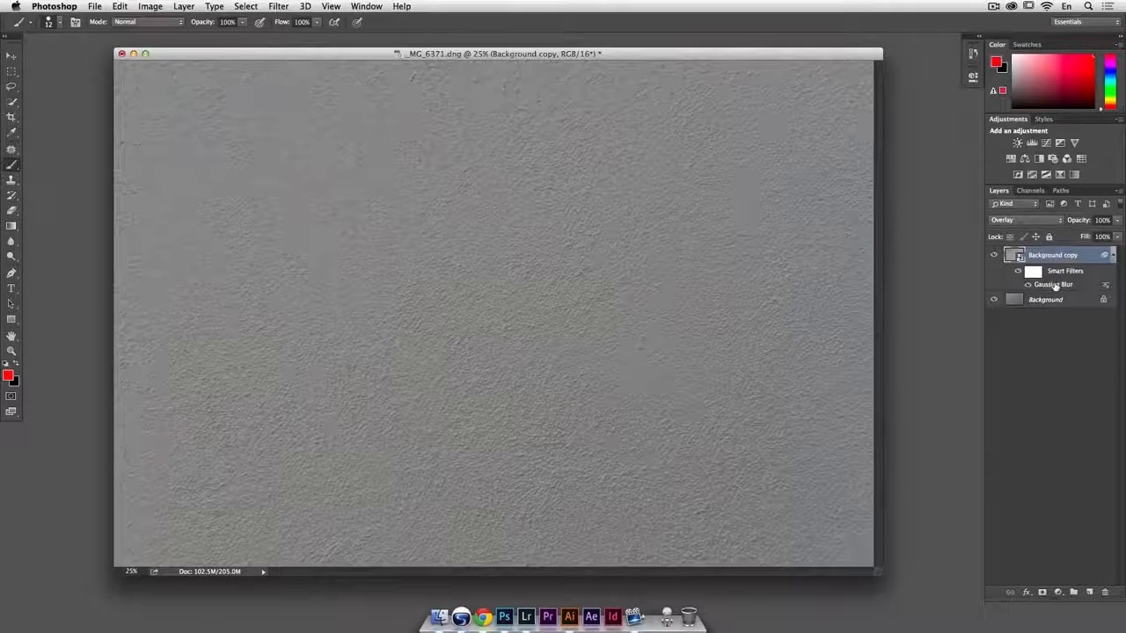
Recheck the Gaussian Blur settings, compare the texture with and without the overlay layer, and stamp all visible layers into a new layer.
double_click(1052, 285)
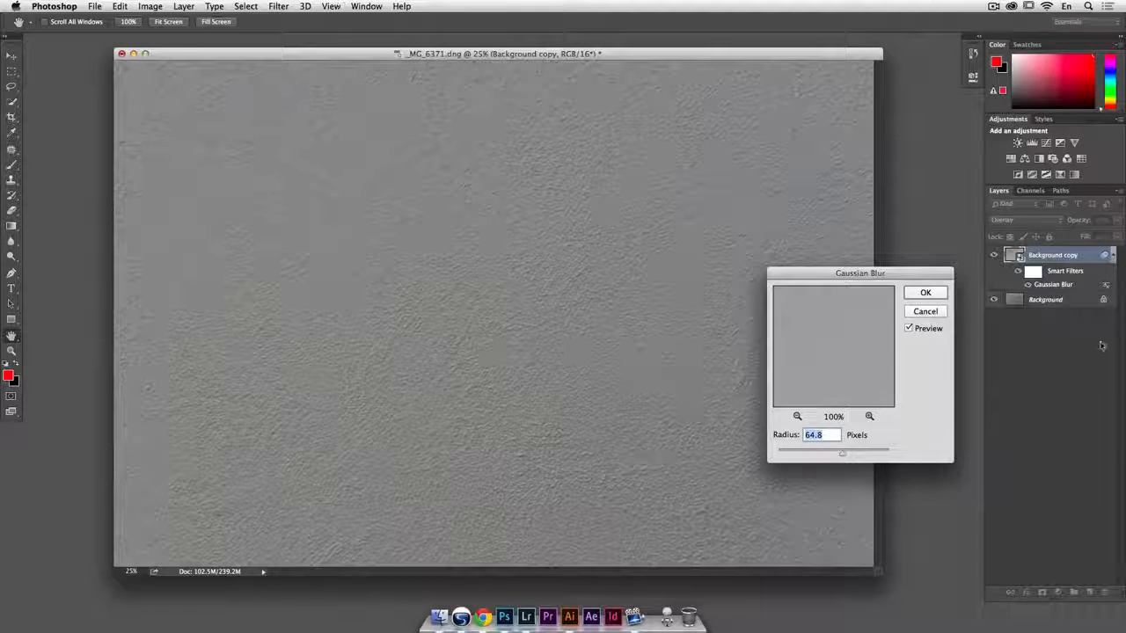
click(936, 298)
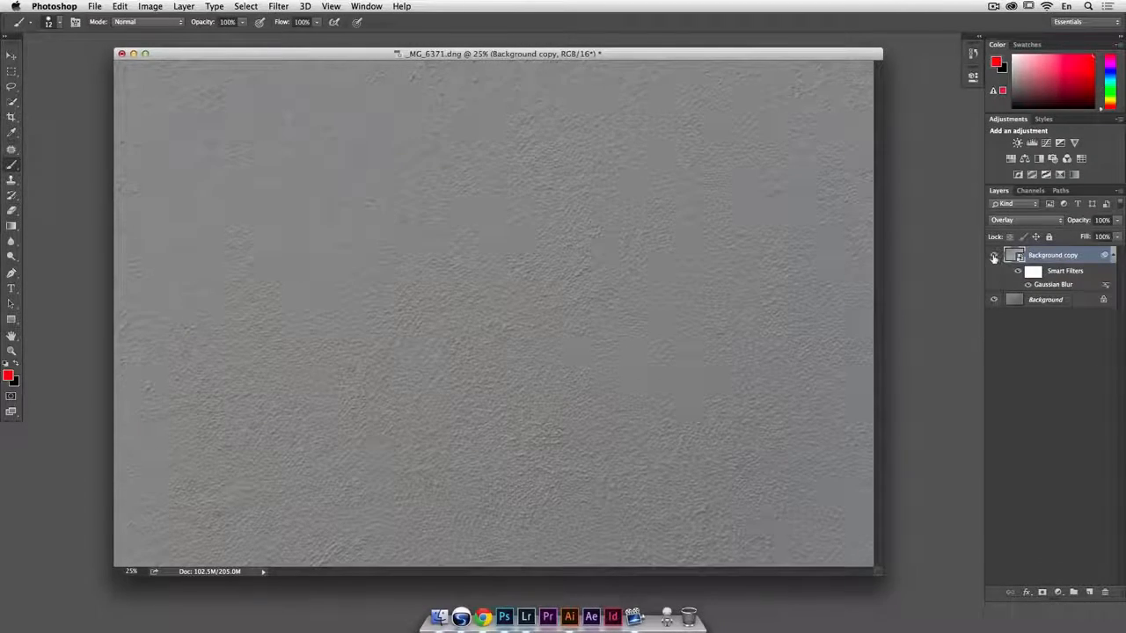
click(993, 256)
click(994, 256)
key(alt+shift+super+e)
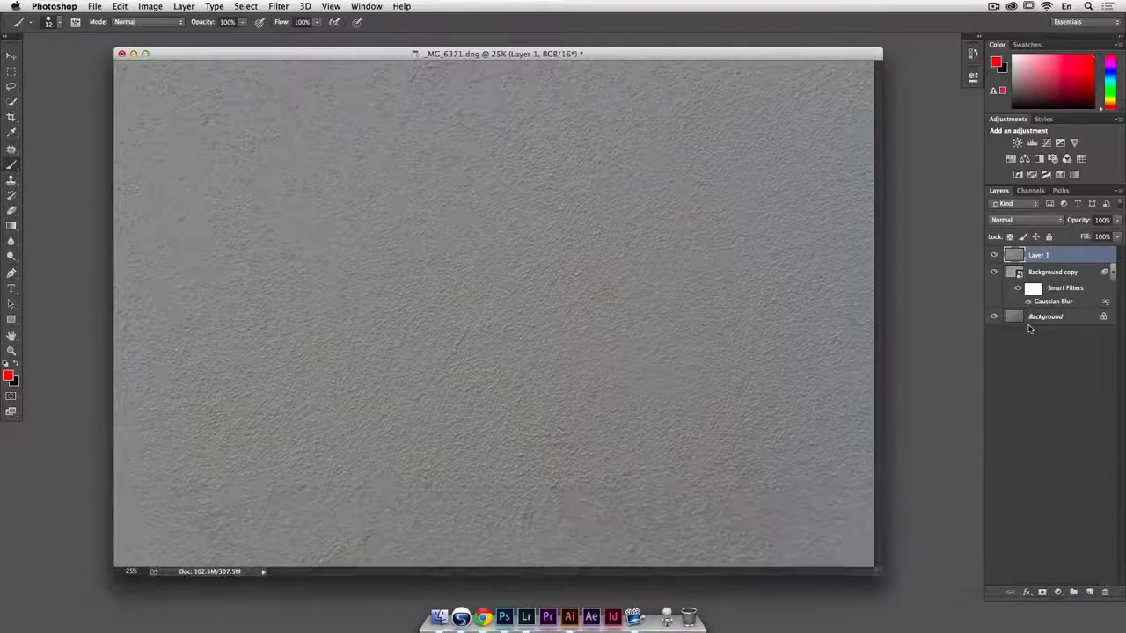
Preview the merged layer's seams with a wrapped offset of 3500 pixels right and 2000 pixels down, and cancel the filter.
click(286, 6)
mouse_move(314, 242)
click(451, 290)
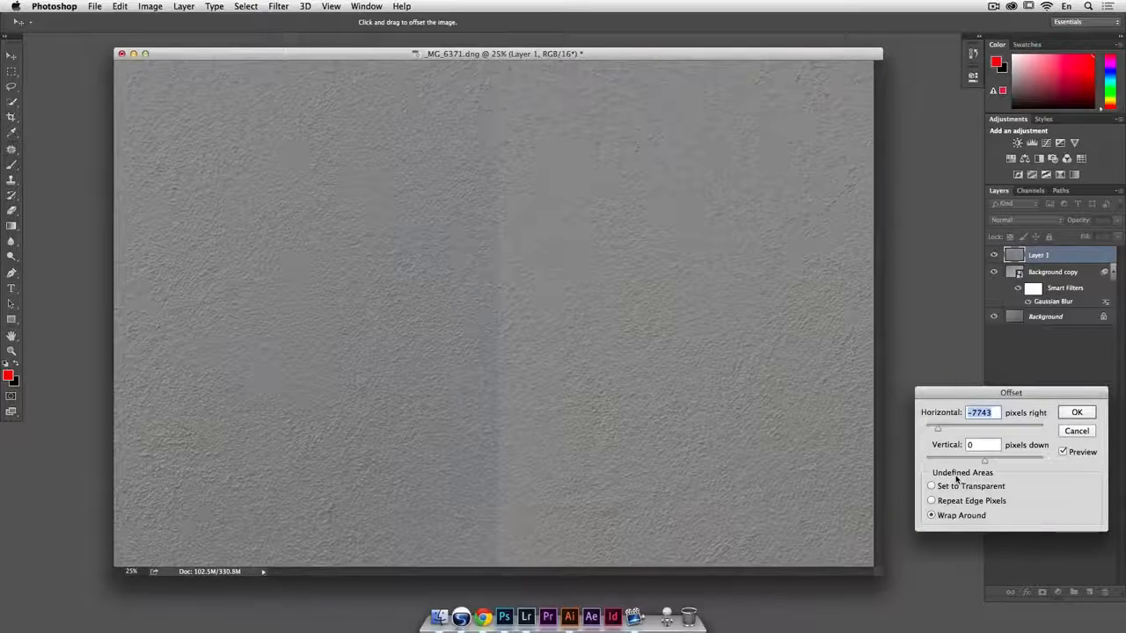
text(3500)
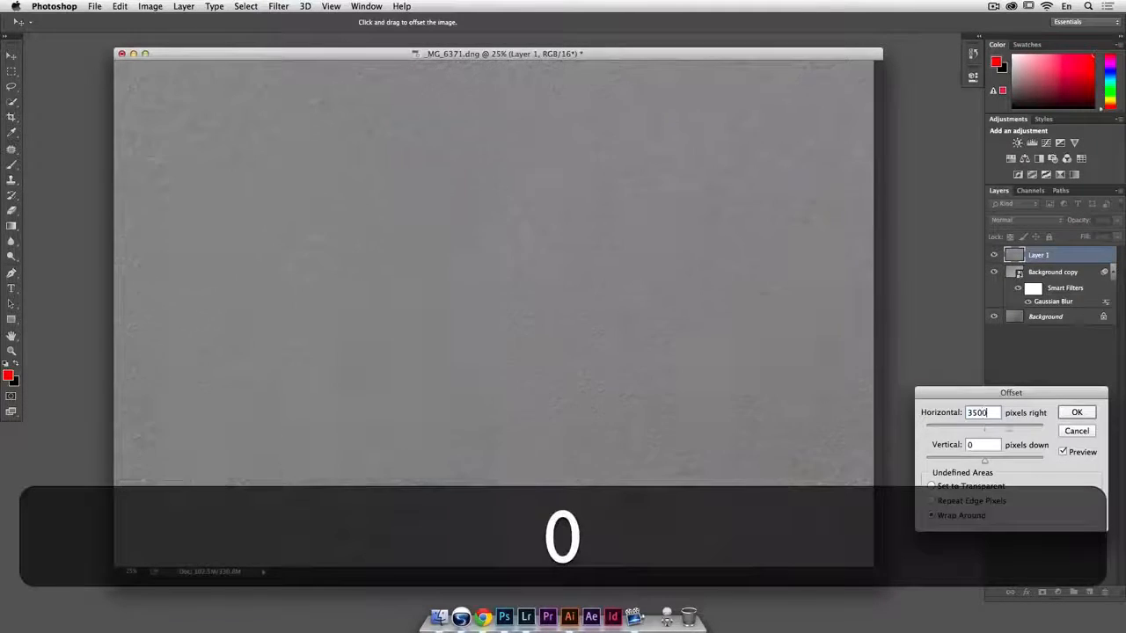
key(Tab)
text(2000)
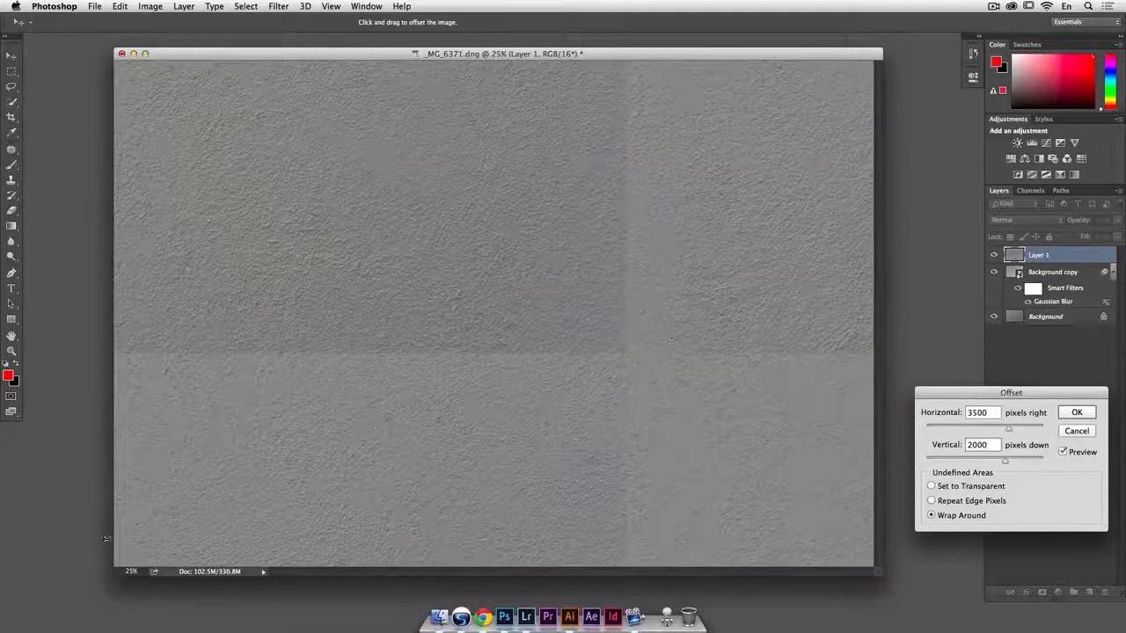
click(1079, 433)
Check the image's pixel dimensions and inspect the texture detail in Image Size without changing anything.
click(148, 6)
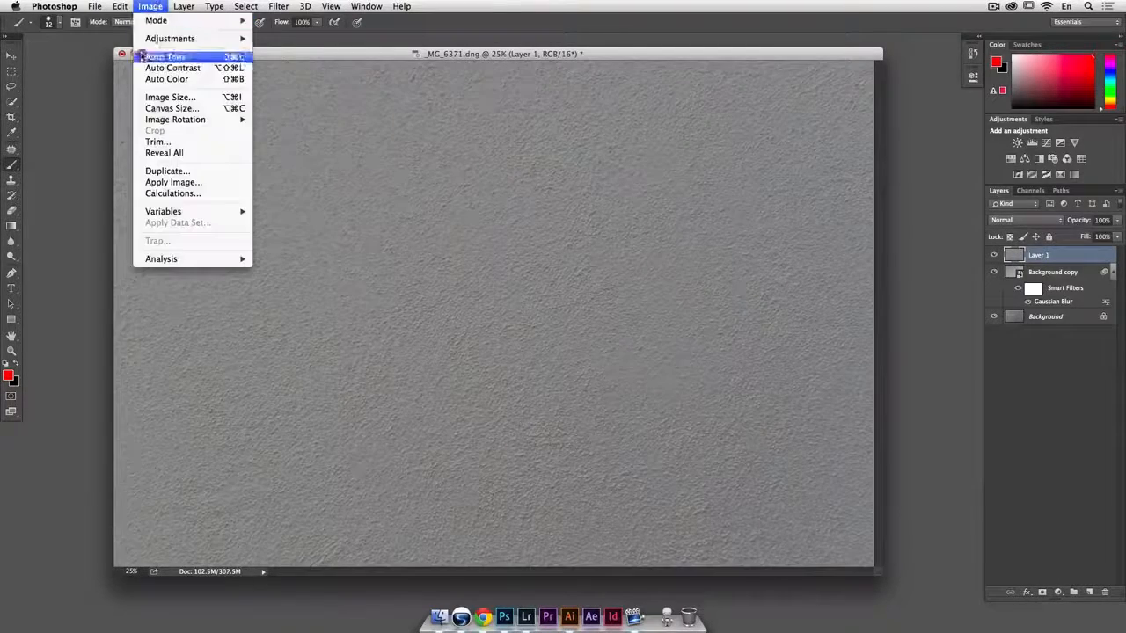
click(151, 98)
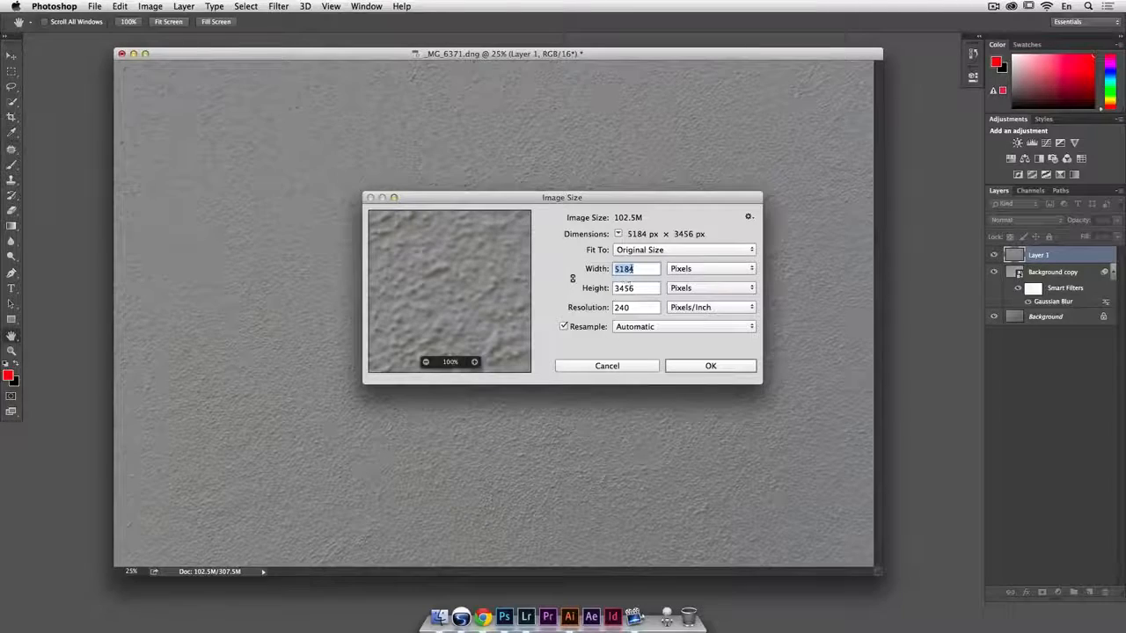
drag(439, 252, 506, 283)
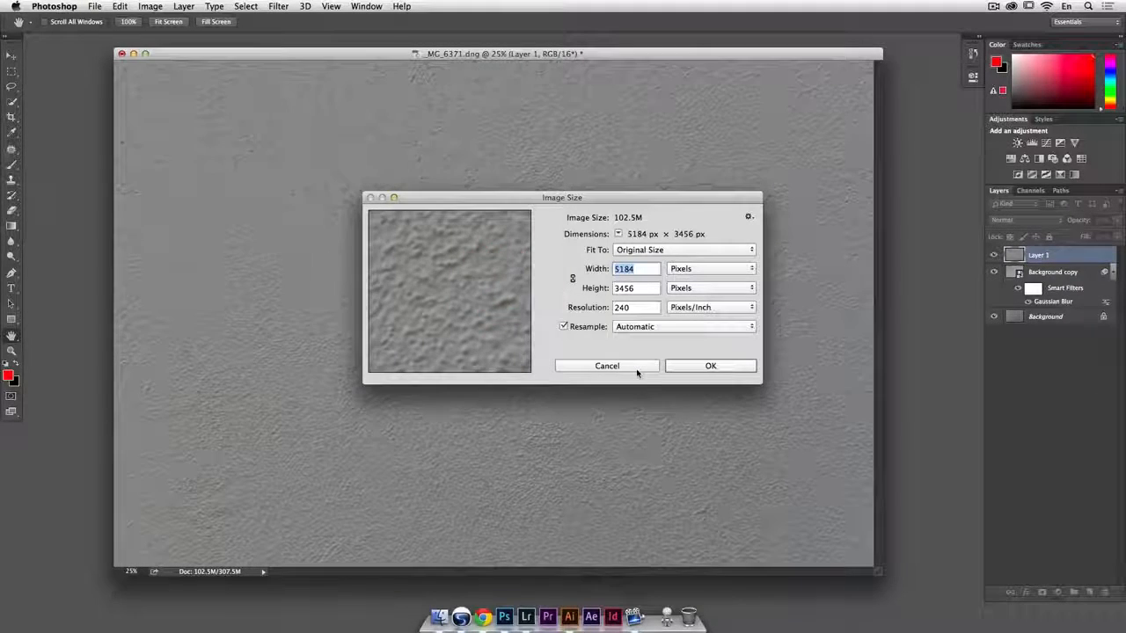
click(636, 368)
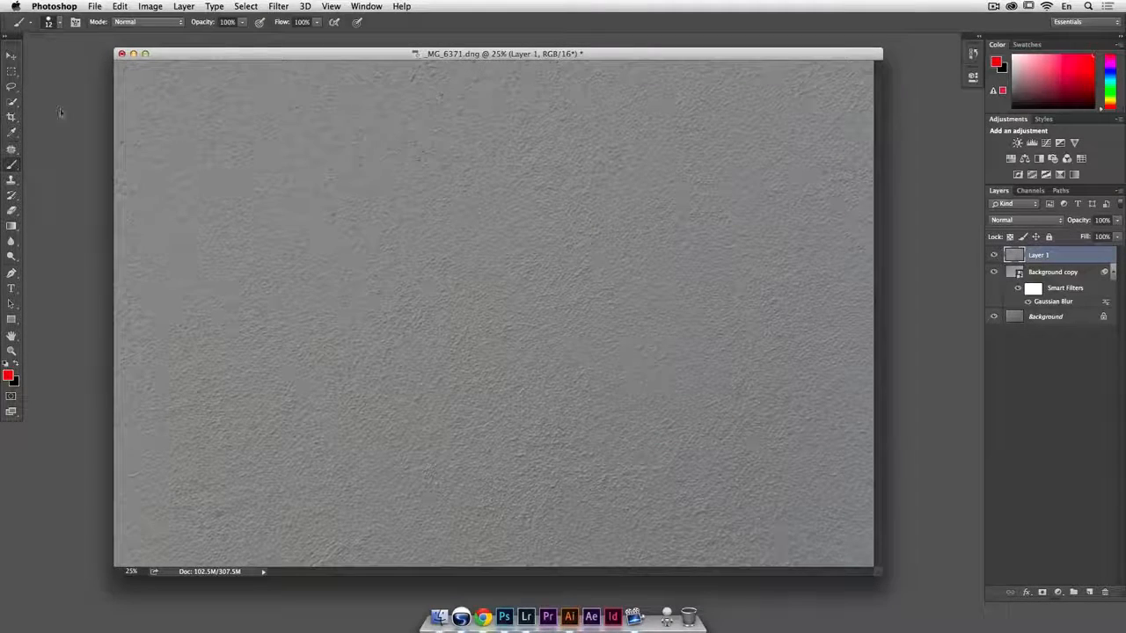
Set the Rectangular Marquee style to Normal and select a square about 834 pixels wide, slightly above and left of the texture's center.
click(11, 71)
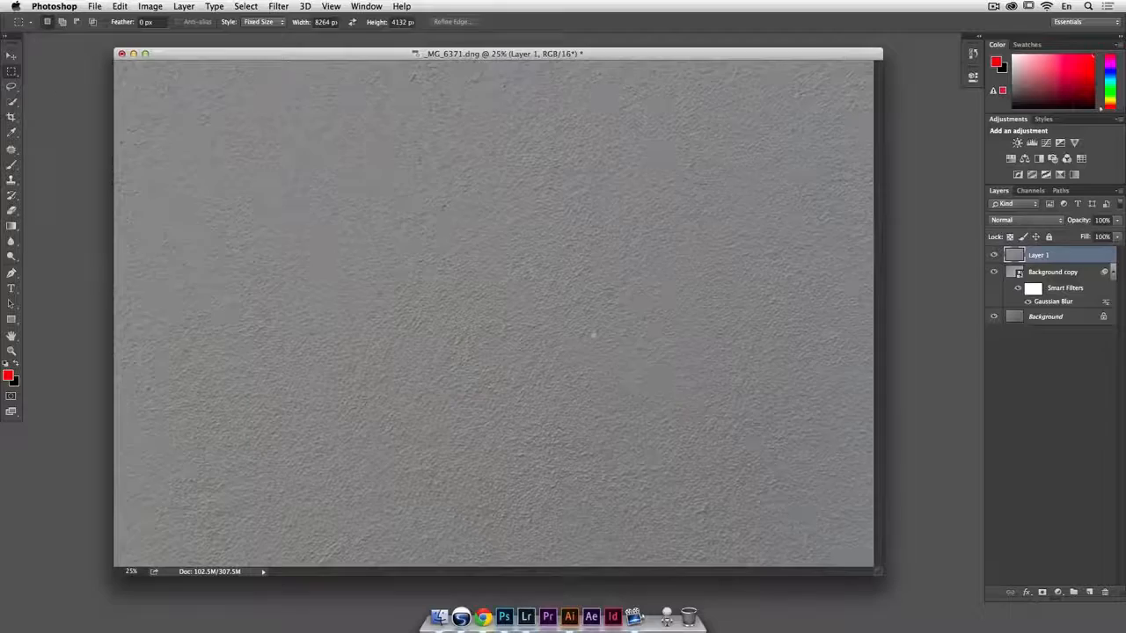
drag(419, 220, 498, 307)
key(shift)
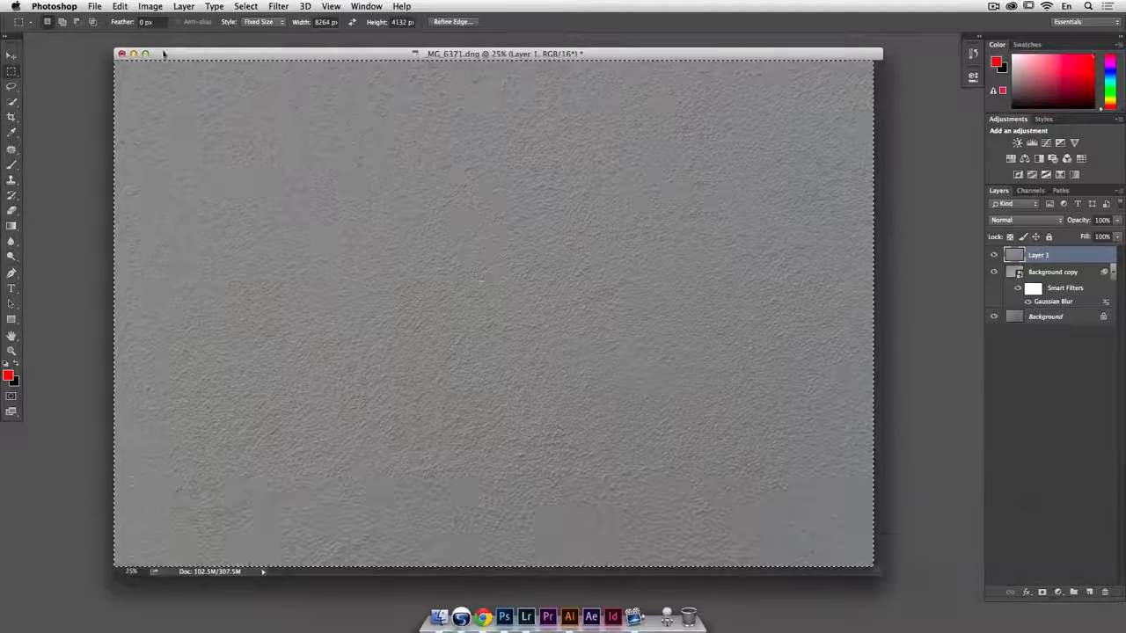
click(260, 21)
click(270, 35)
key(super+d)
drag(395, 190, 519, 311)
drag(481, 270, 533, 261)
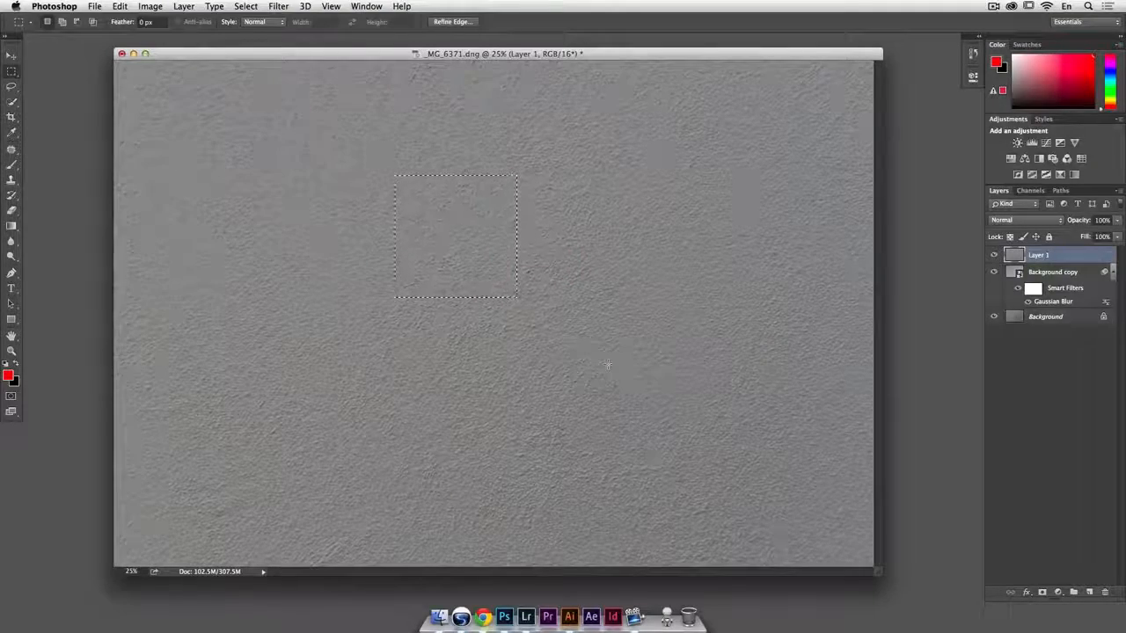
Copy the selected square and paste it into a new 834 × 834 pixel, 16-bit RGB document with a white background.
click(120, 6)
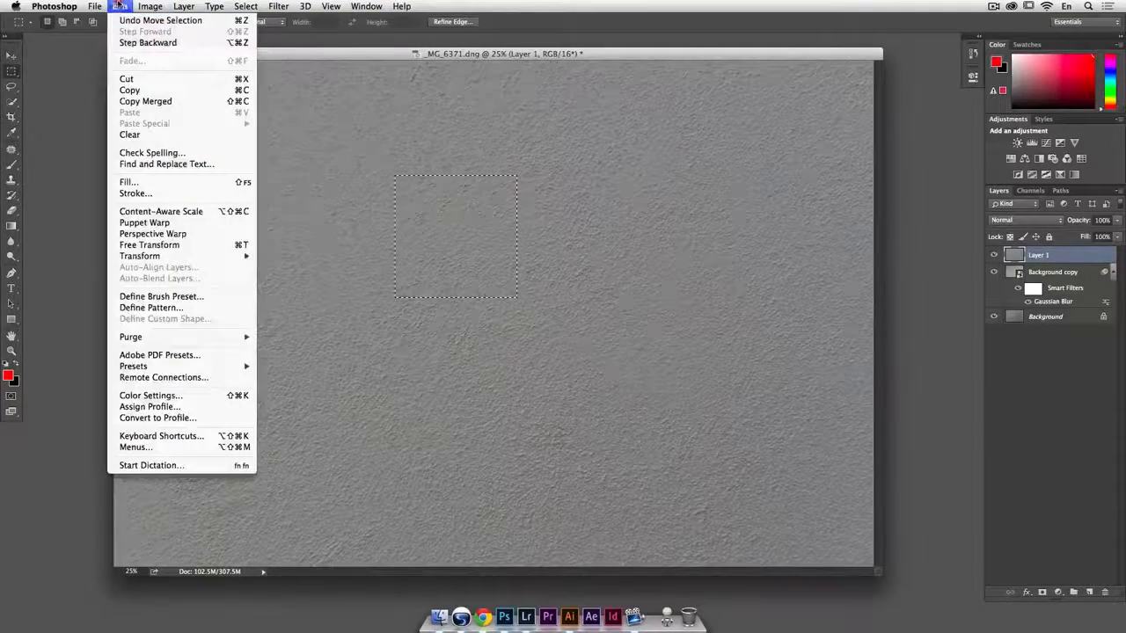
click(137, 84)
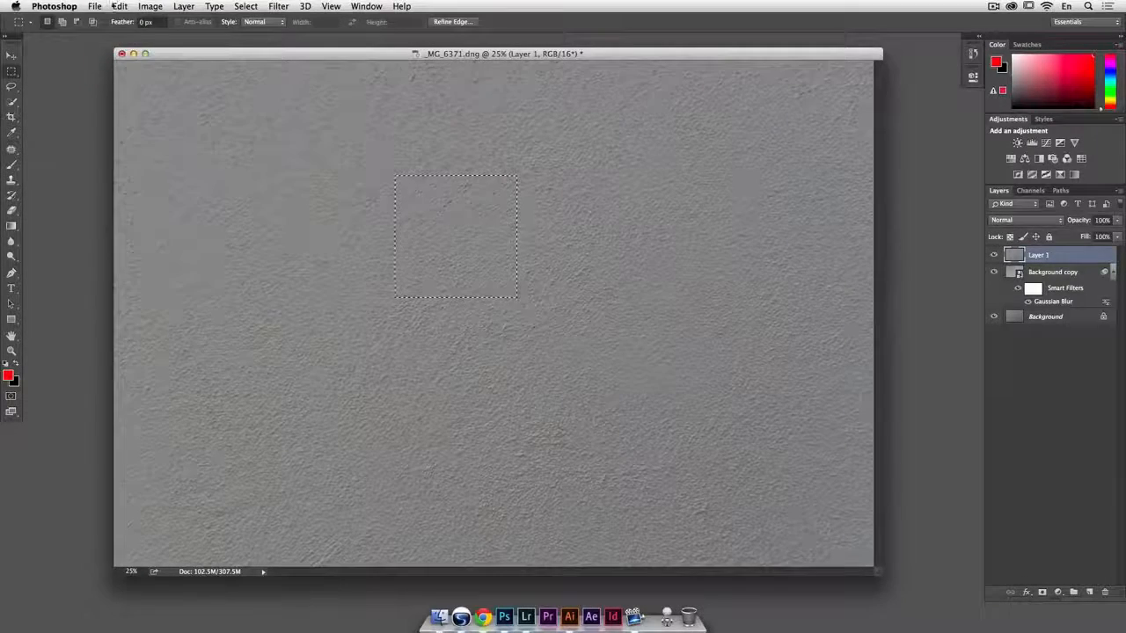
click(94, 6)
click(102, 25)
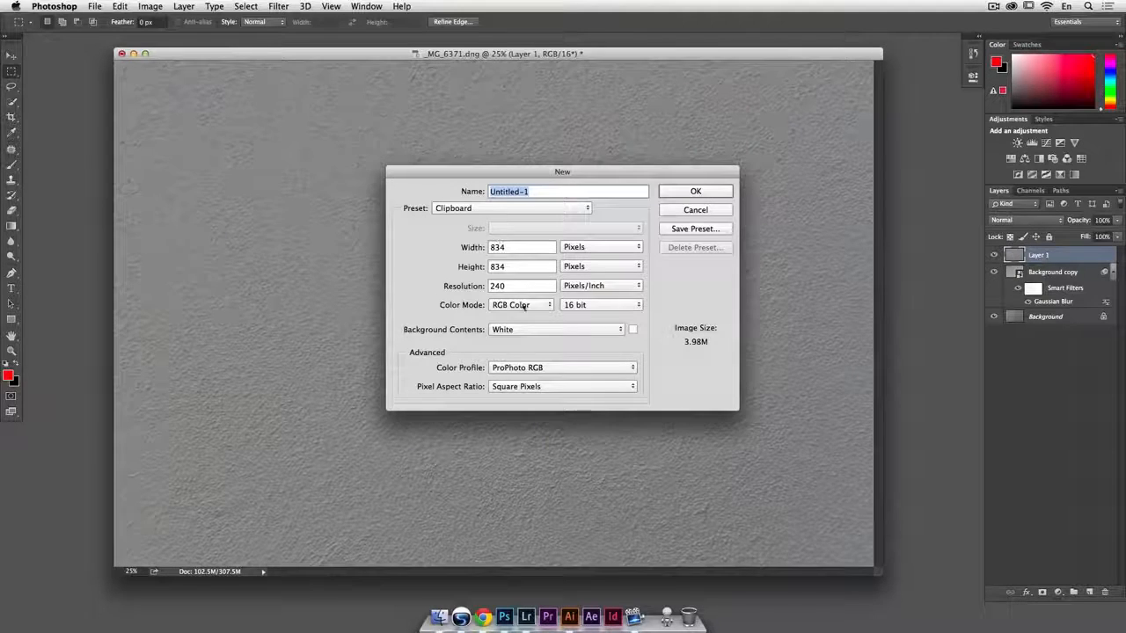
click(707, 191)
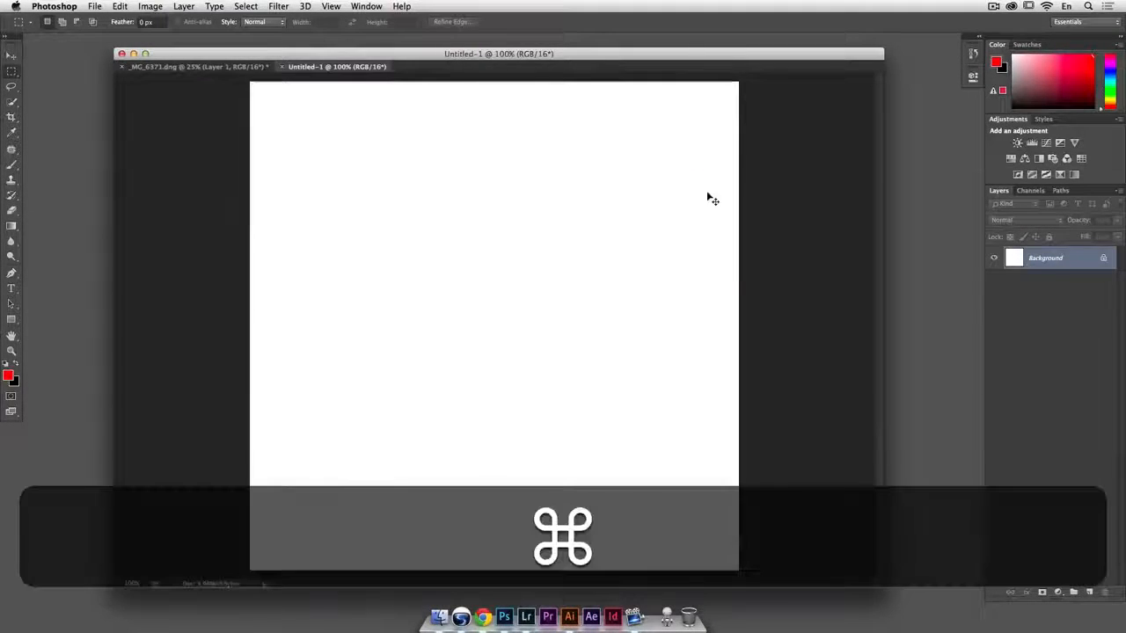
key(super+v)
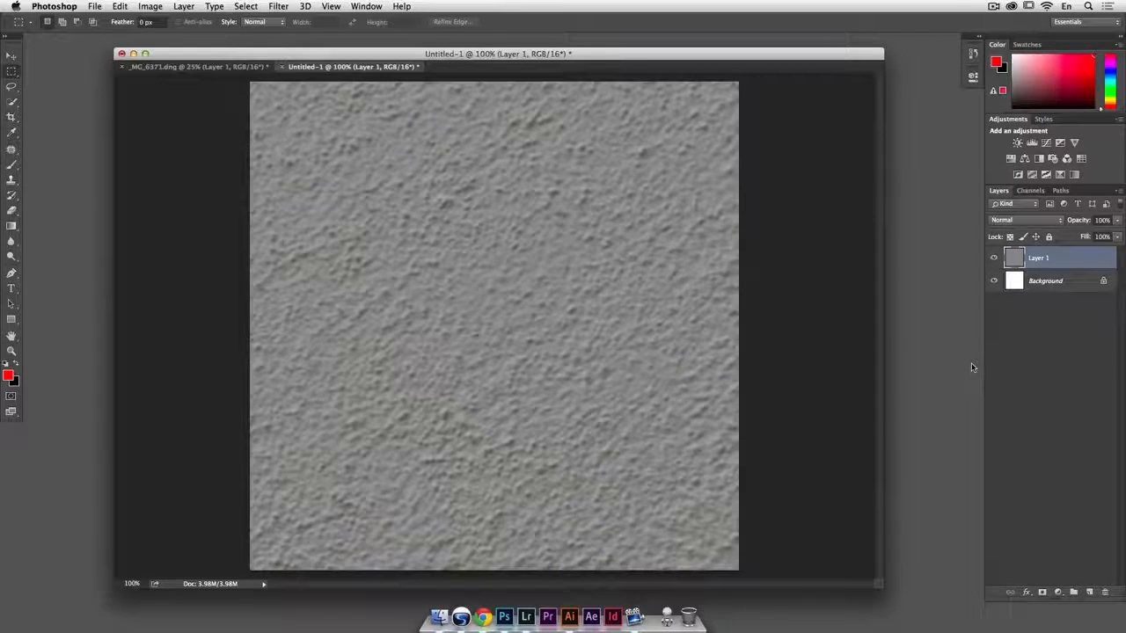
Resize the new texture document to 800 × 800 pixels.
click(161, 6)
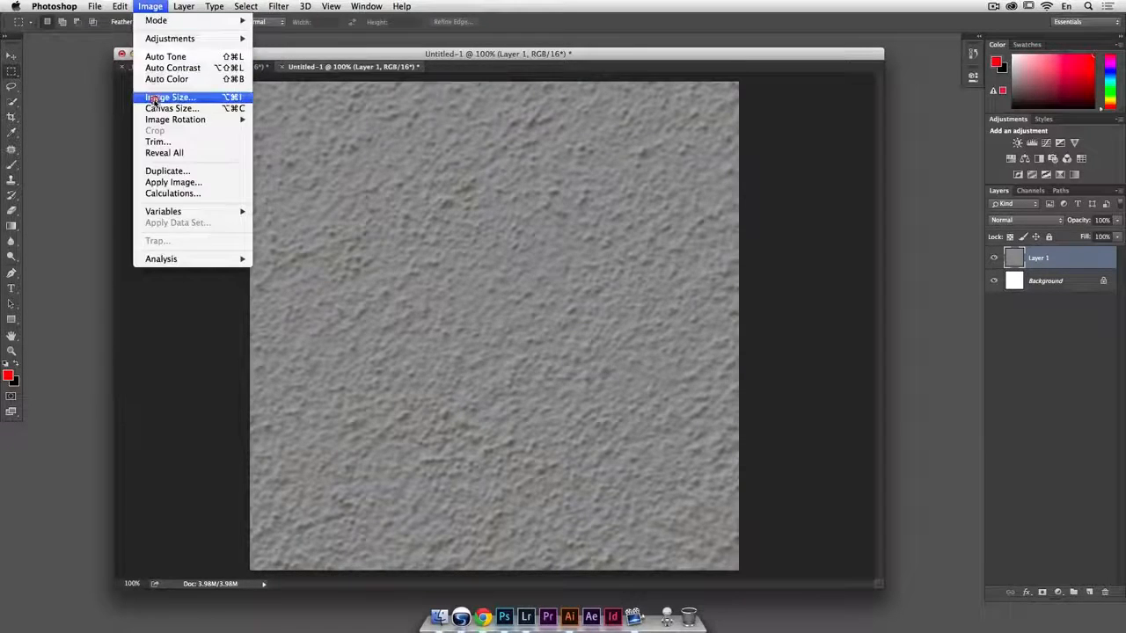
click(155, 99)
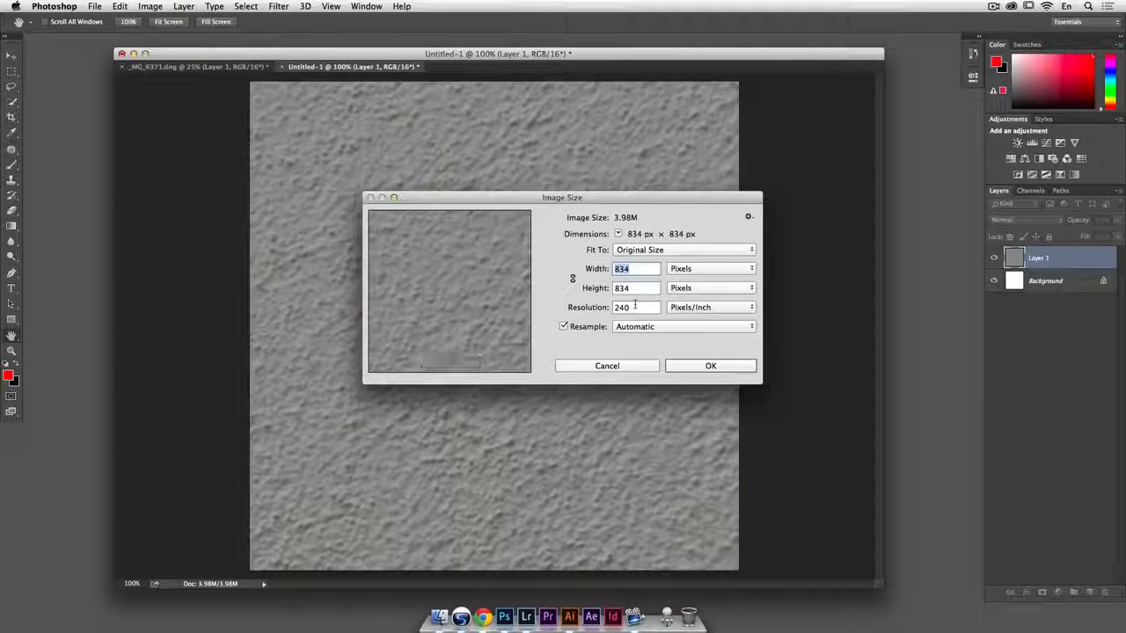
text(800)
key(Tab)
text(800)
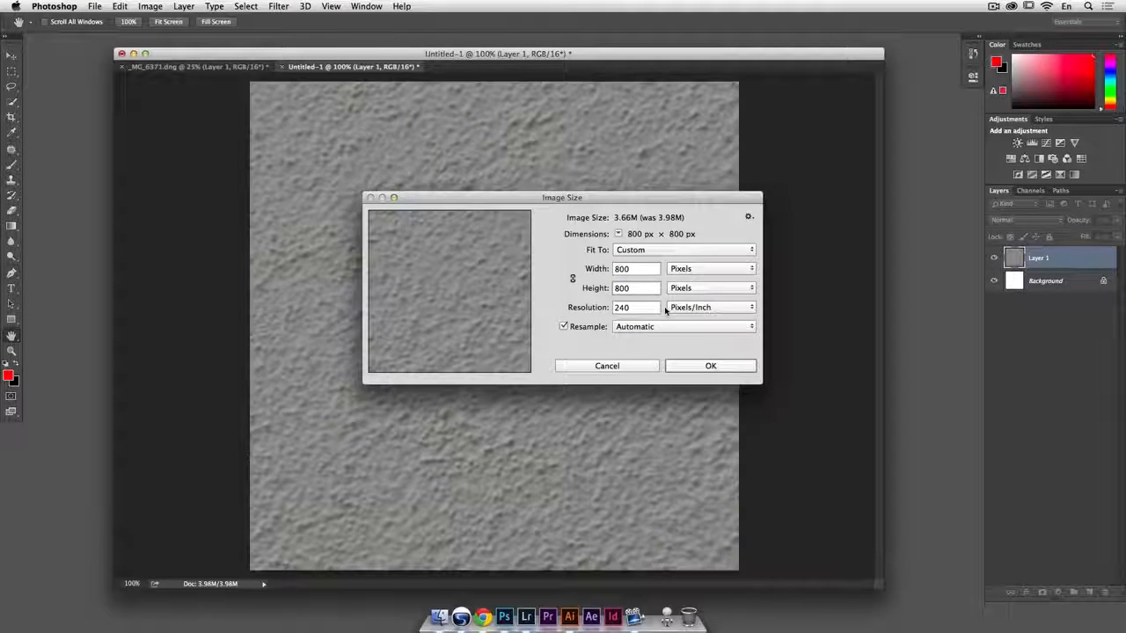
click(705, 364)
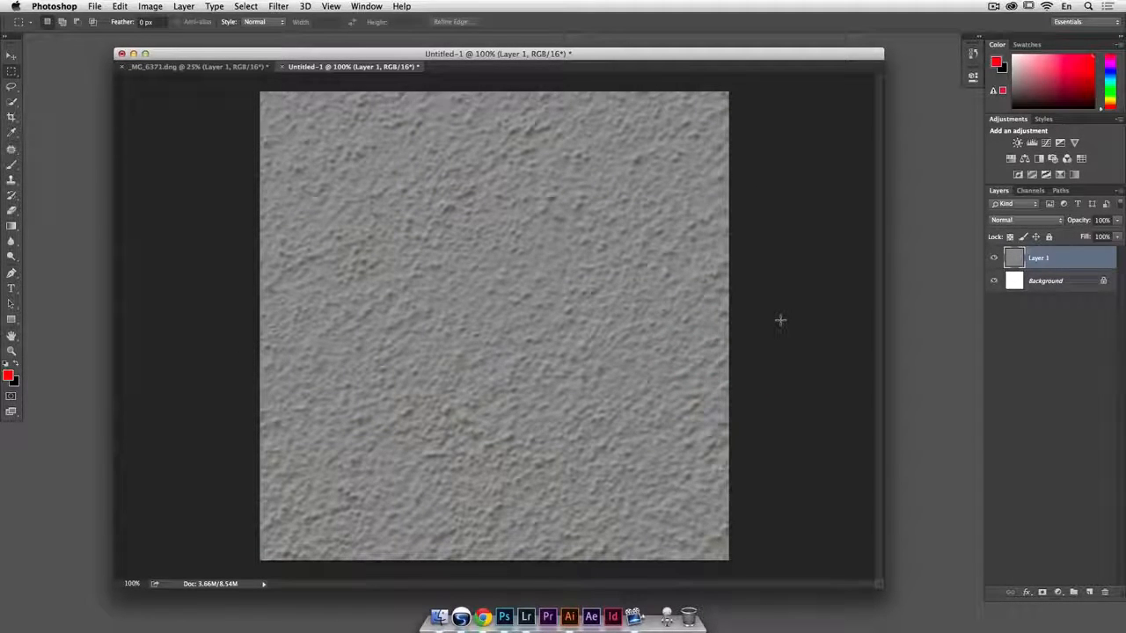
Preview the square texture's seams with a wrapped offset of 400 pixels right and 400 pixels down, and cancel the filter.
click(280, 6)
mouse_move(387, 246)
click(460, 293)
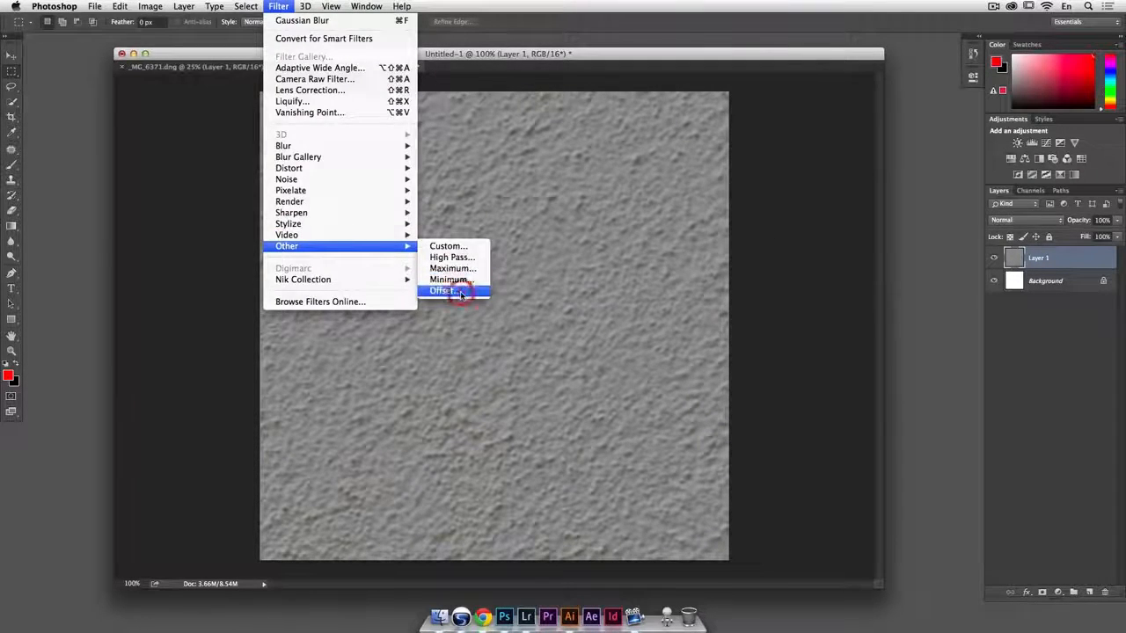
text(400)
key(Tab)
text(400)
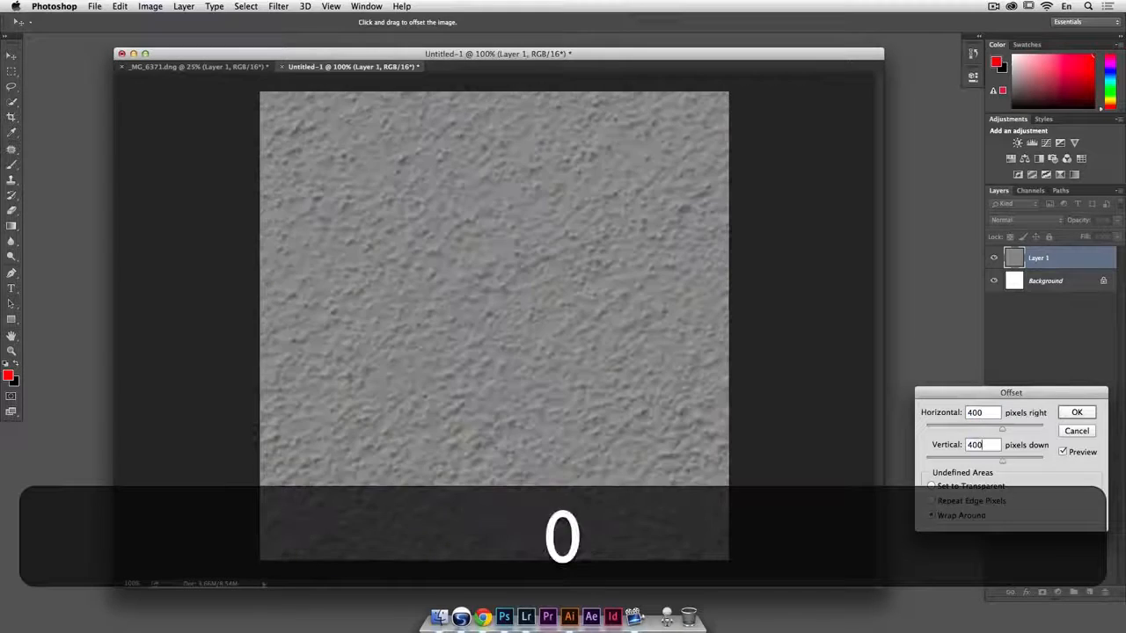
key(Tab)
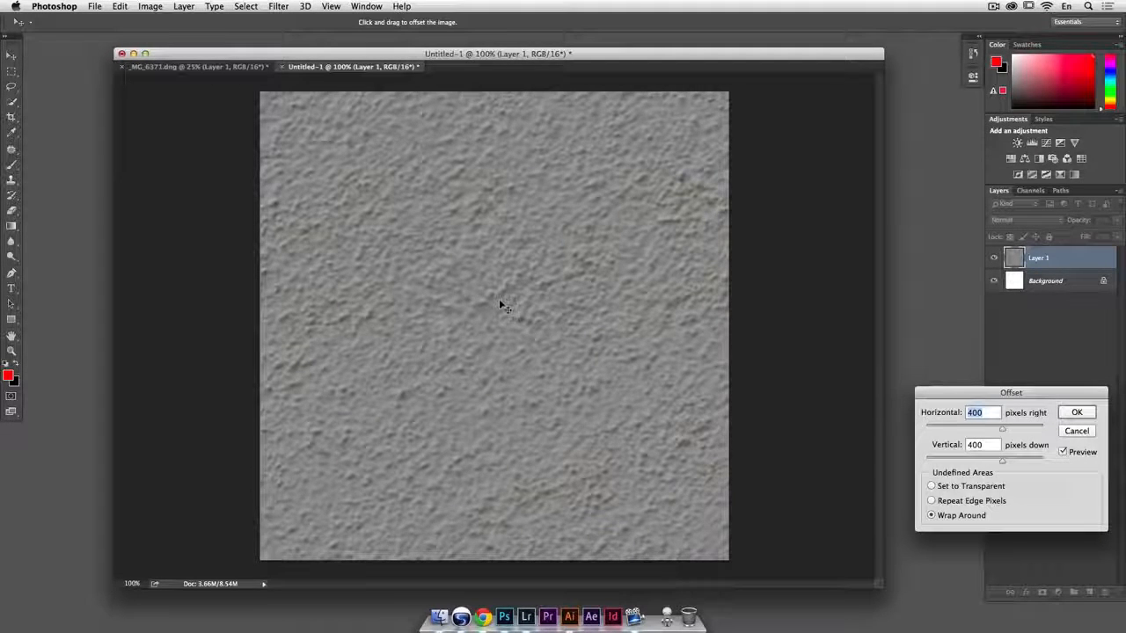
click(1078, 431)
Duplicate the texture layer and offset the copy 400 pixels right and 400 pixels down with wrap-around.
drag(1069, 267, 1089, 592)
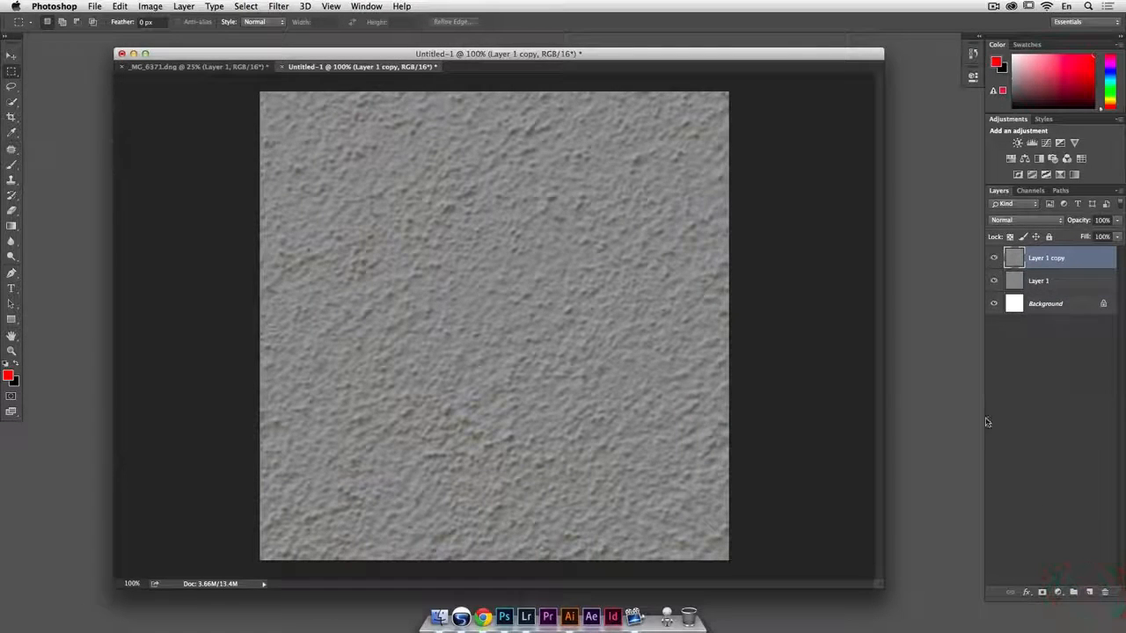
click(328, 6)
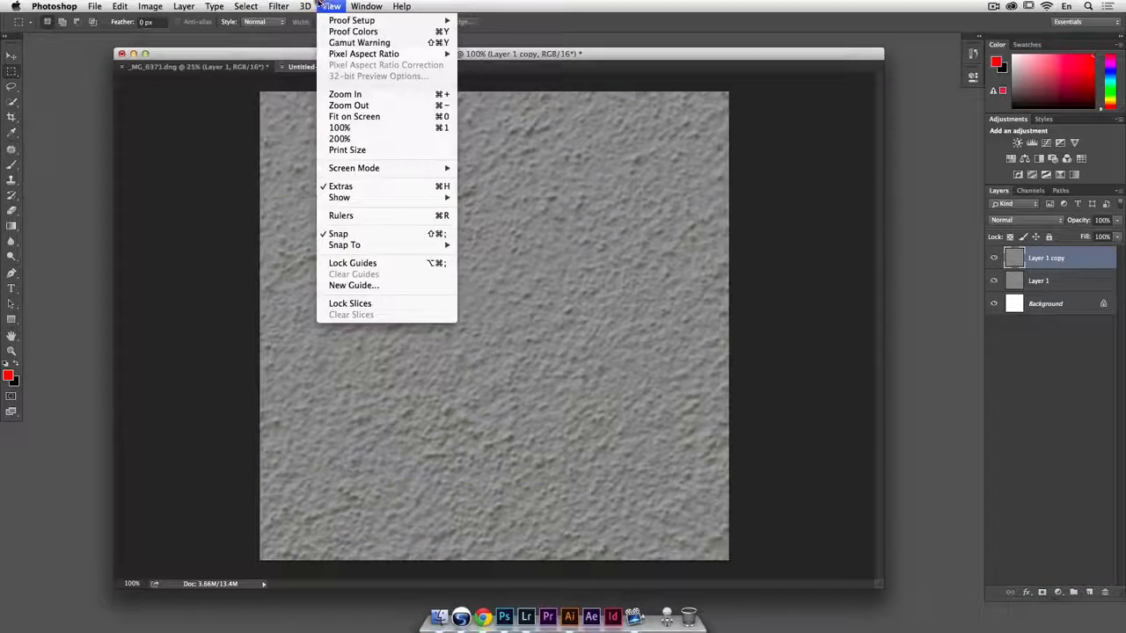
mouse_move(279, 6)
mouse_move(326, 246)
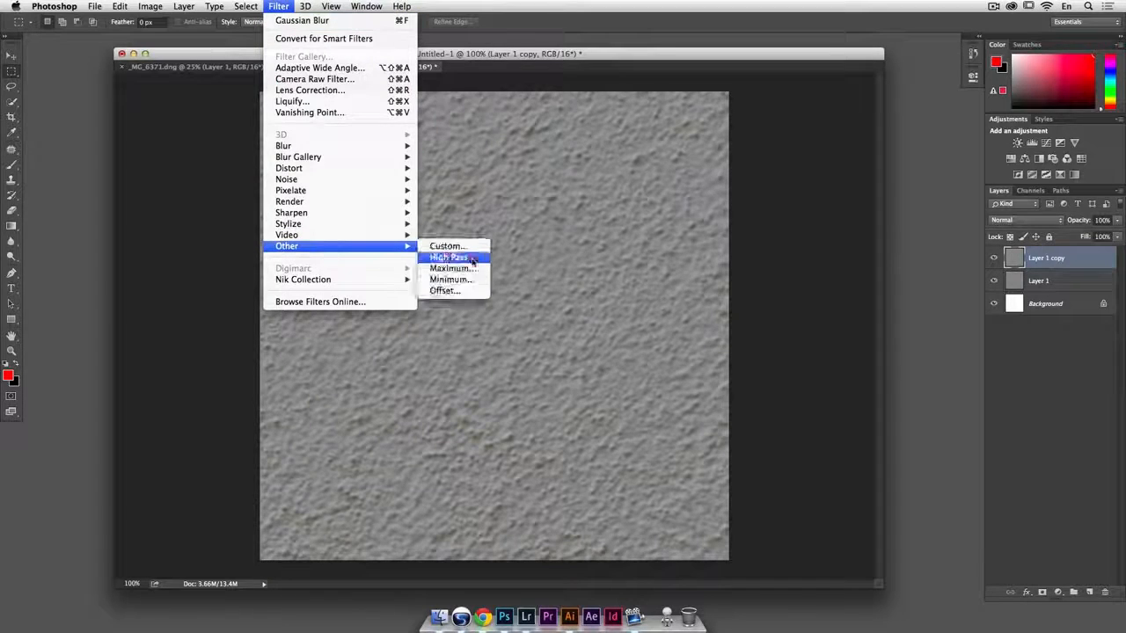
click(447, 290)
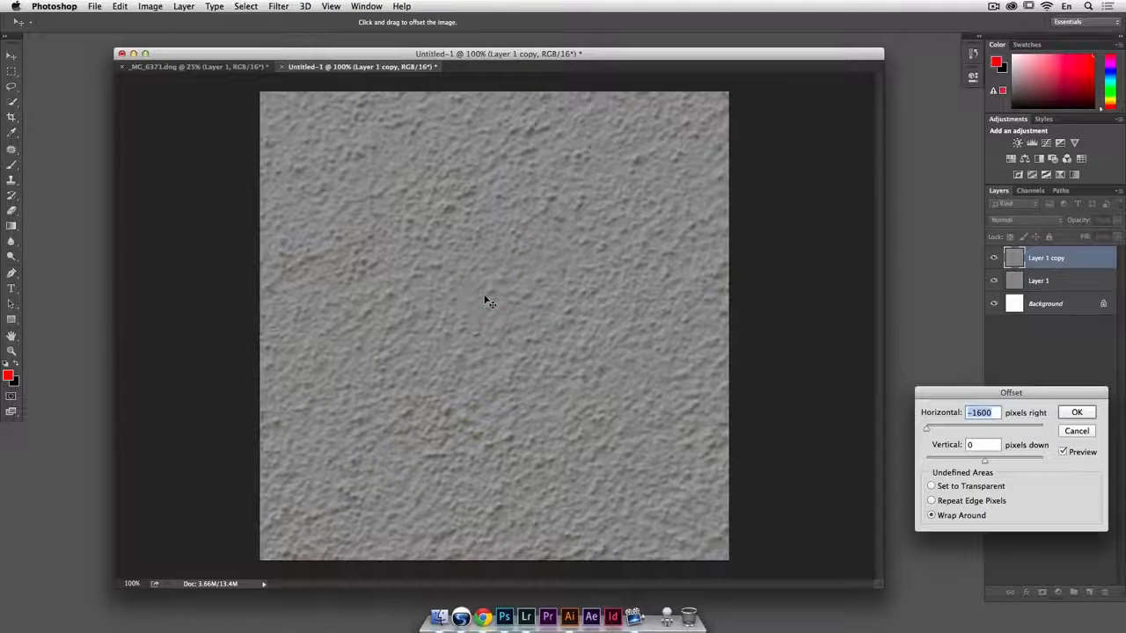
text(400)
key(Tab)
text(400)
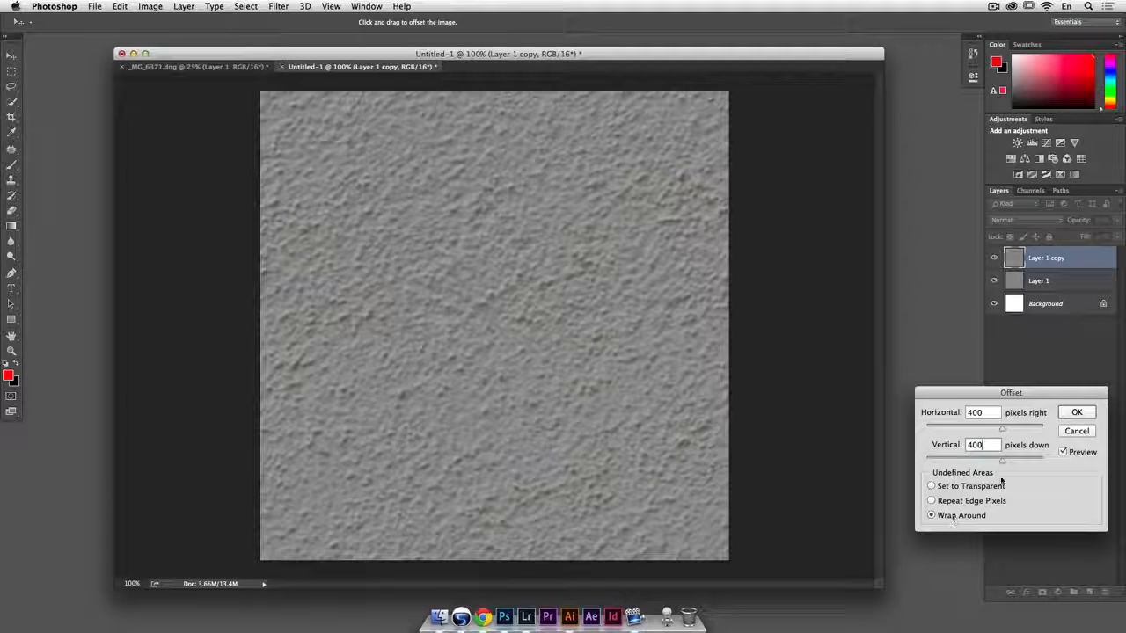
click(1075, 411)
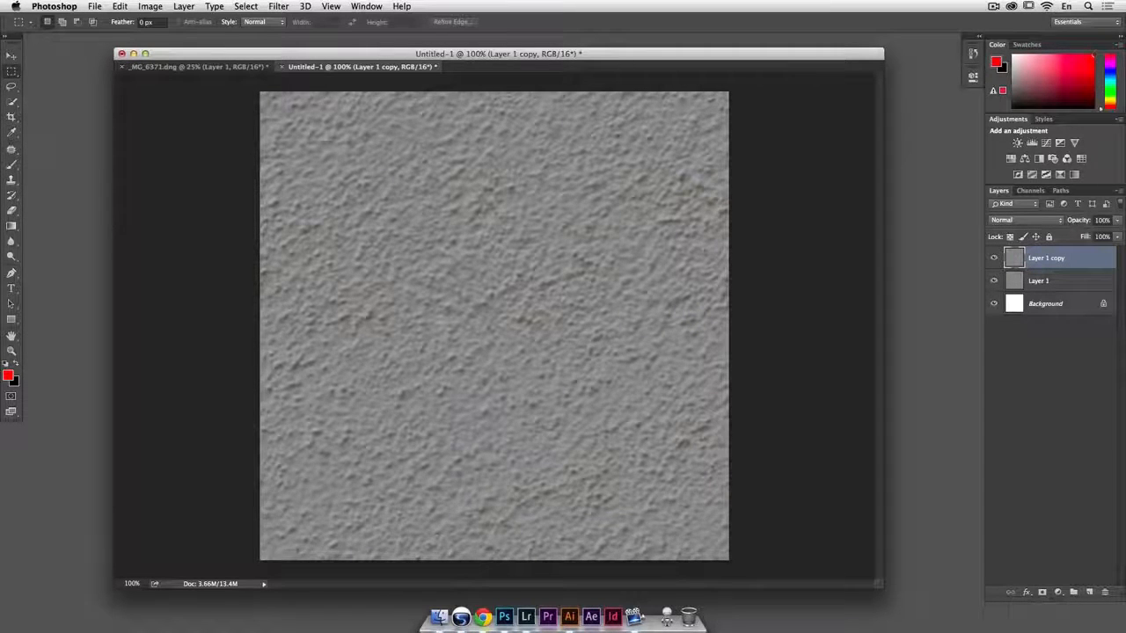
Activate the Clone Stamp with a 33 px brush and set its hardness to 50%.
key(s)
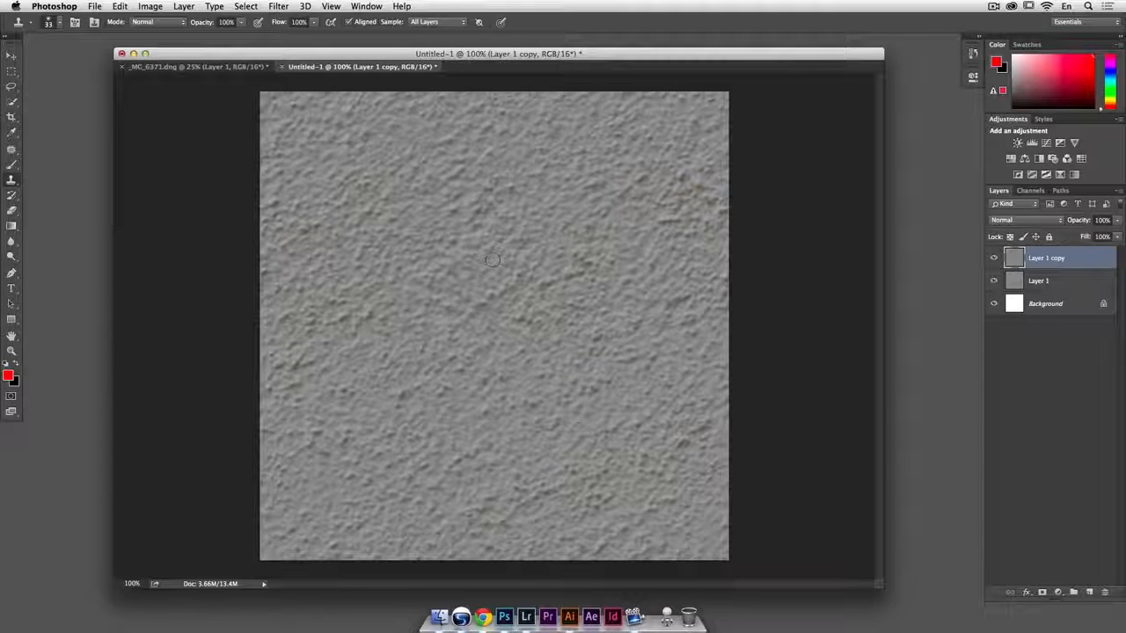
right_click(515, 227)
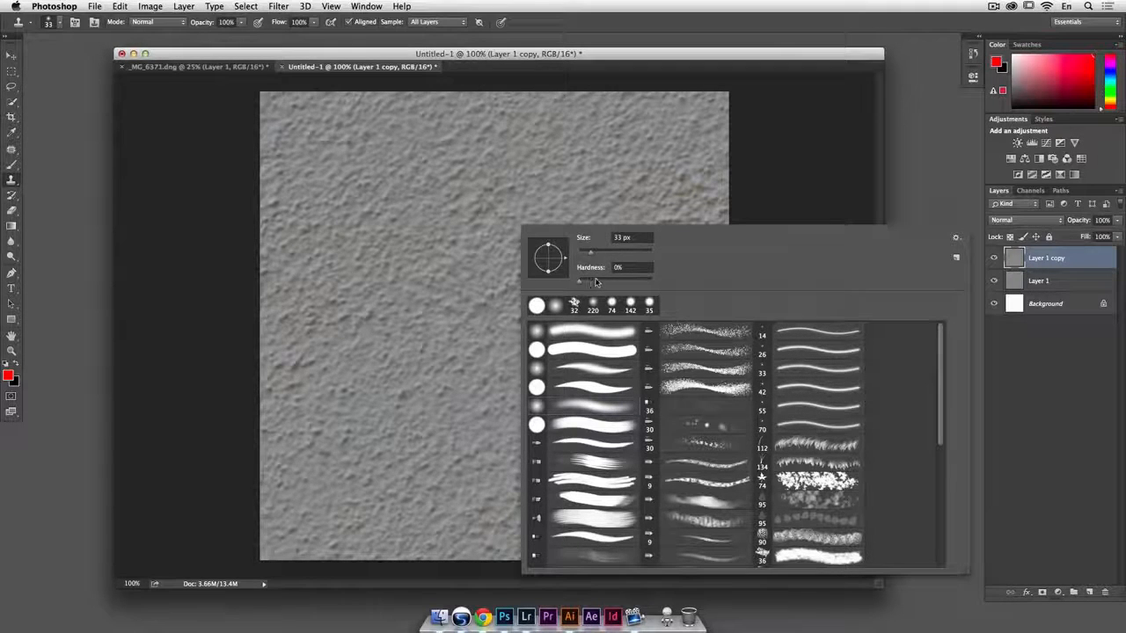
drag(605, 283, 612, 283)
drag(615, 281, 616, 282)
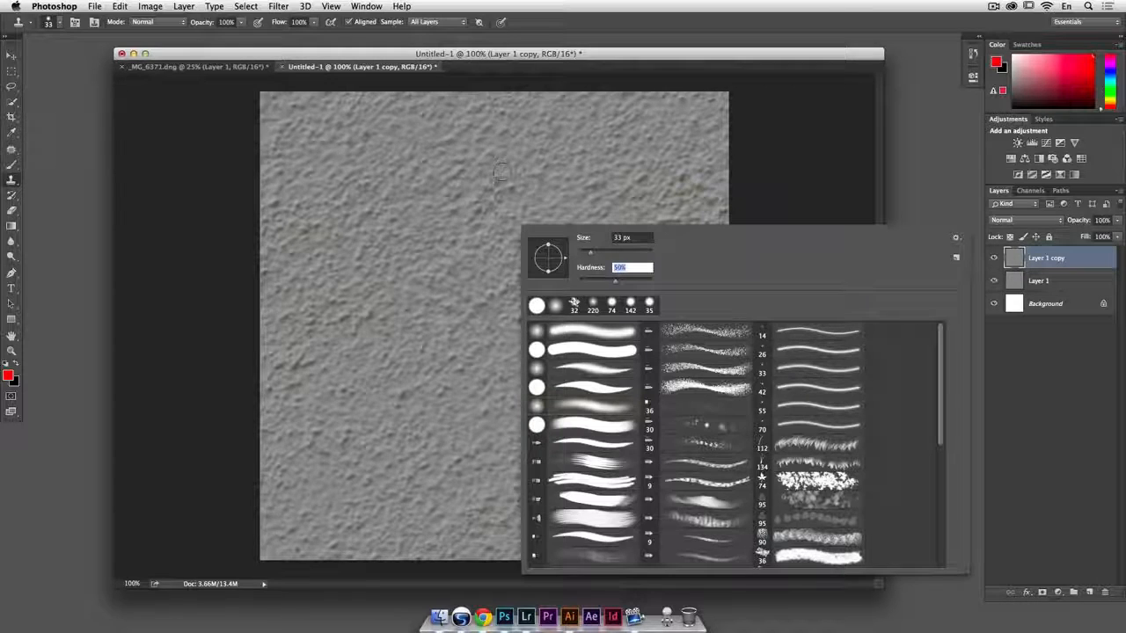
key(Return)
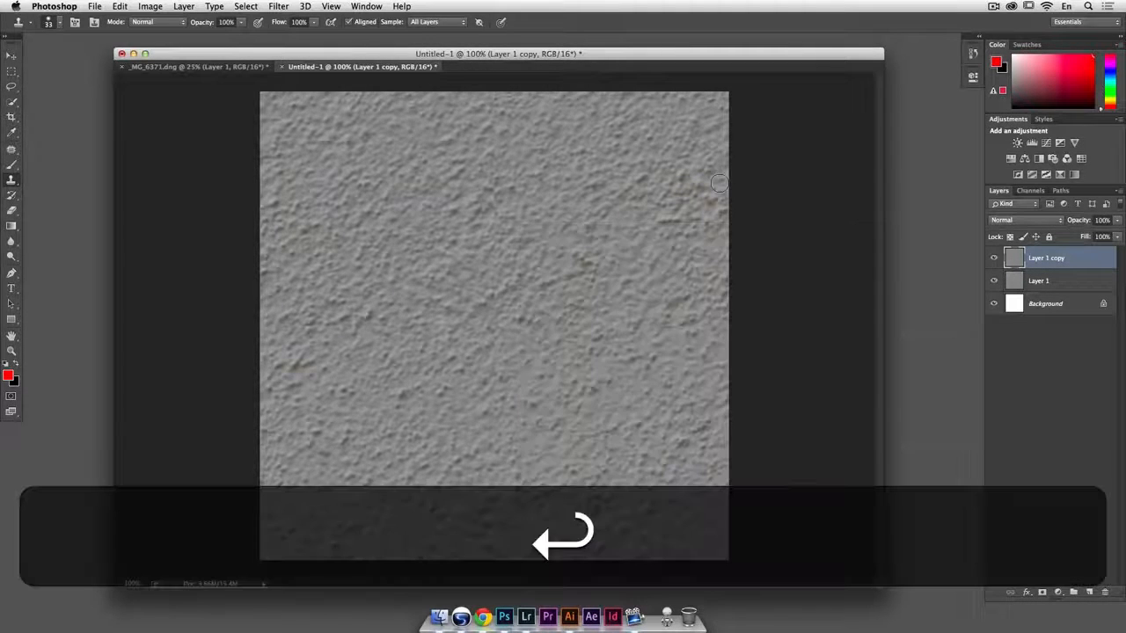
Clone clean texture over the vertical seam from the image's center up to the top edge.
key(alt)
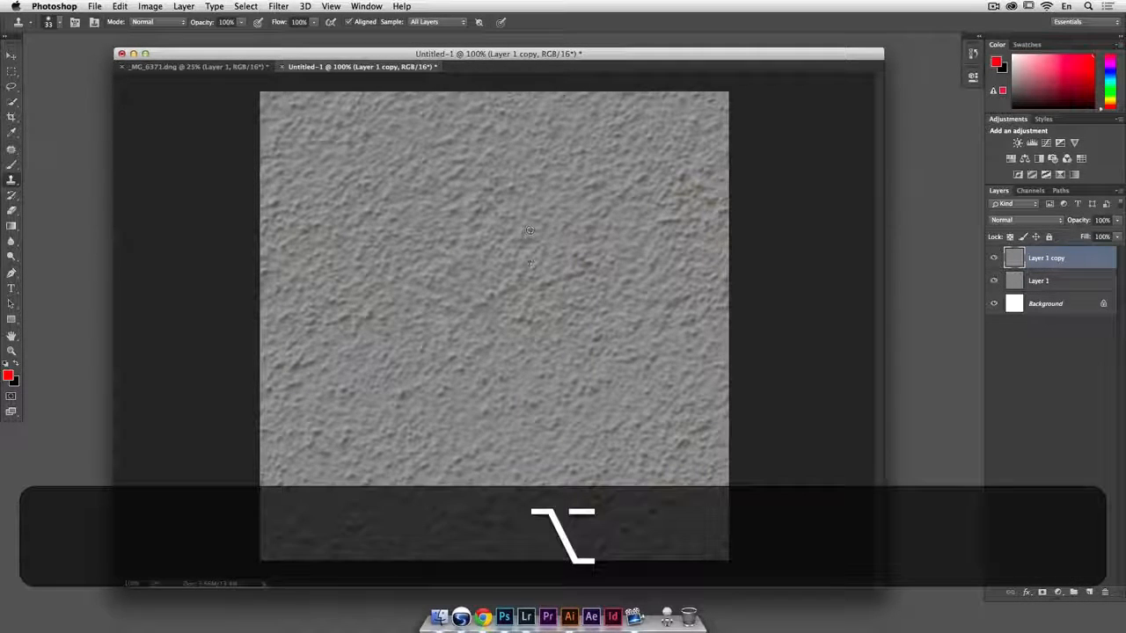
alt+click(523, 292)
drag(495, 314, 495, 272)
click(494, 251)
mouse_move(496, 225)
mouse_down()
mouse_move(541, 214)
mouse_move(496, 182)
mouse_move(493, 96)
mouse_up()
click(492, 134)
click(494, 101)
Clone clean texture over the horizontal seam from the center out to both side edges, resampling for each half.
key(alt)
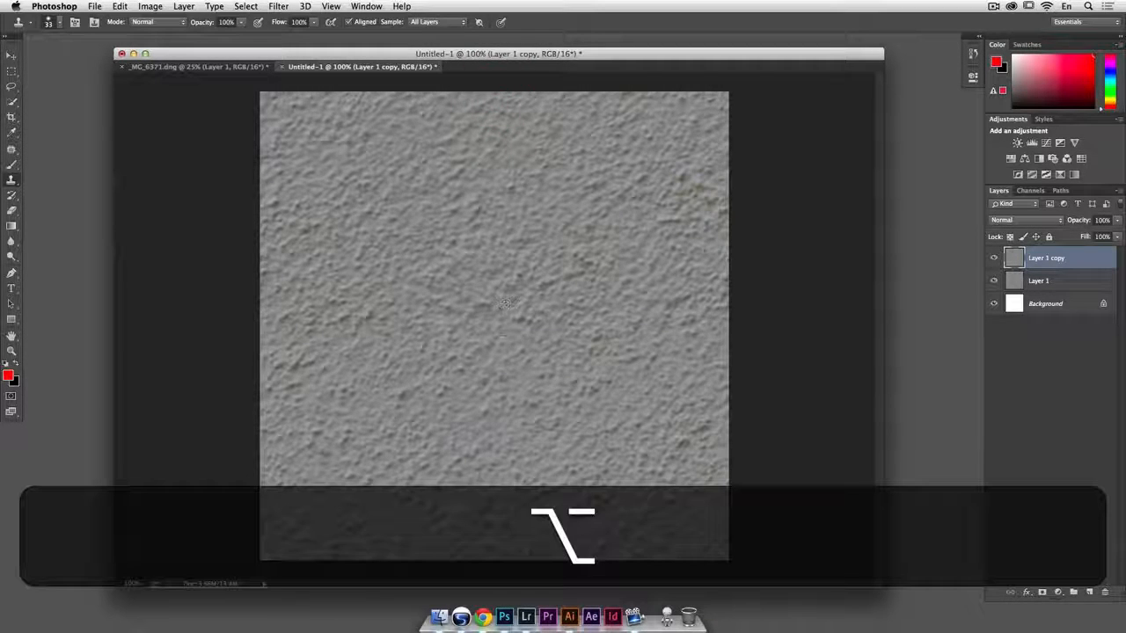
alt+click(475, 277)
click(455, 324)
drag(454, 324, 272, 323)
alt+click(449, 284)
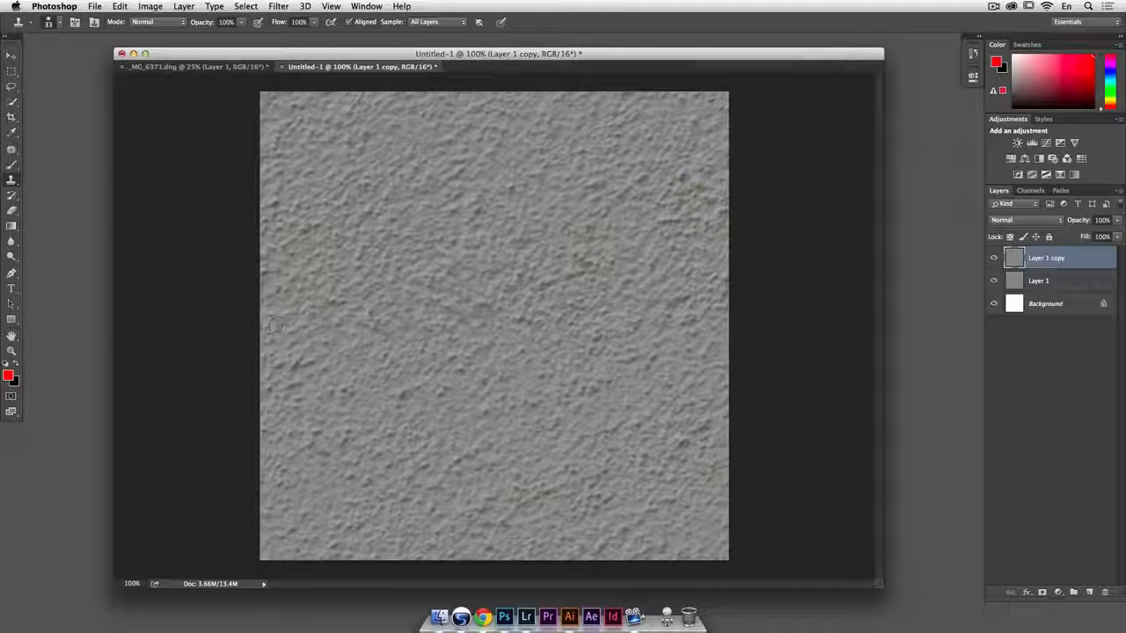
alt+click(507, 285)
drag(513, 329, 719, 327)
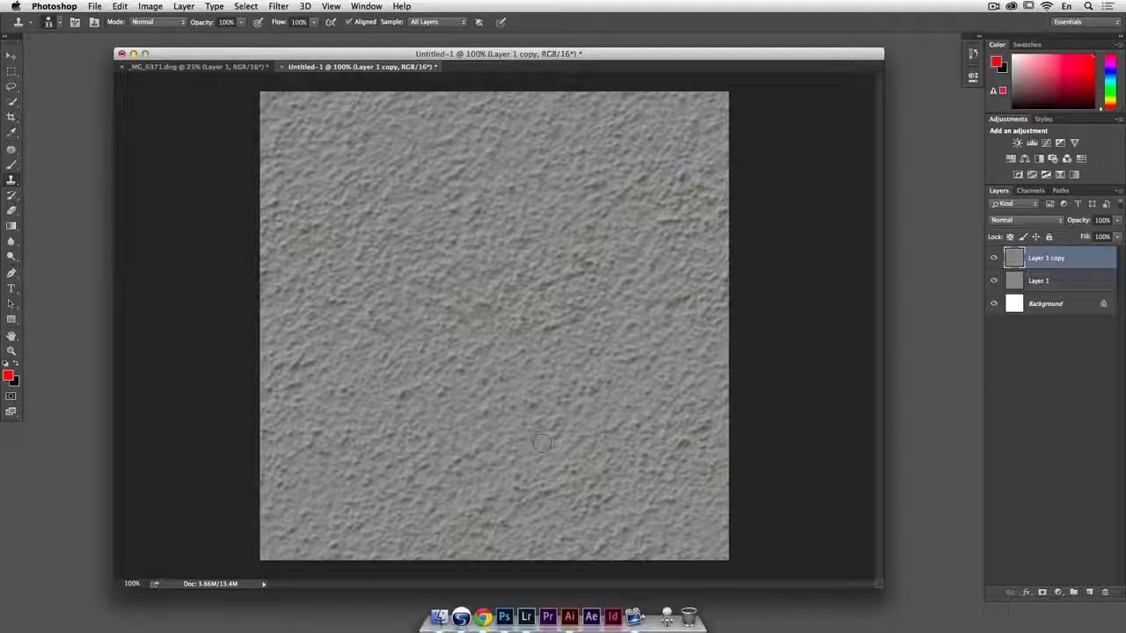
Clone nearby texture over the vertical seam from below the center down toward the bottom edge.
key(alt)
alt+click(548, 356)
mouse_move(494, 379)
mouse_down()
mouse_move(498, 509)
mouse_move(493, 543)
mouse_up()
alt+click(527, 372)
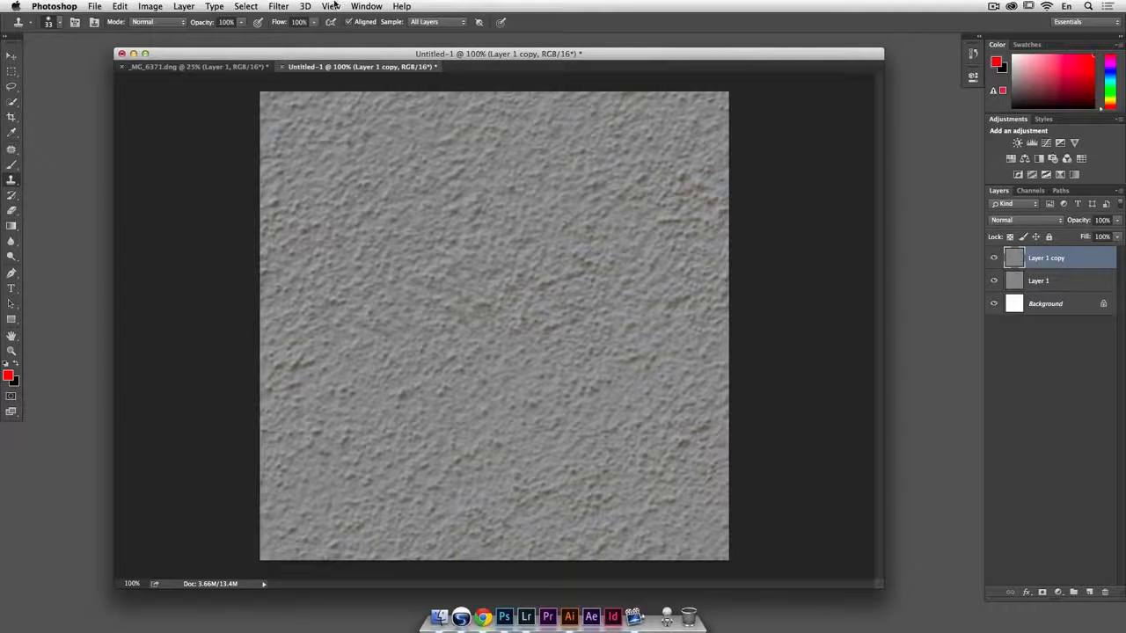
Preview the retouched layer with a wrapped offset of 250 pixels right and 250 pixels down to look for seams.
click(335, 5)
click(410, 246)
click(466, 286)
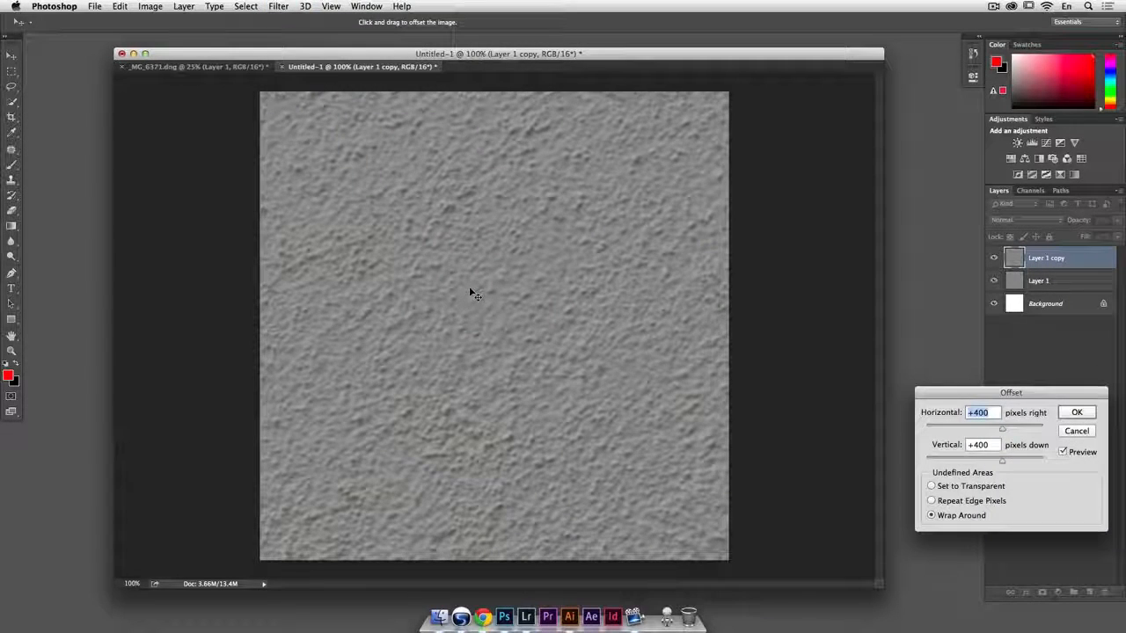
text(250)
key(Tab)
text(250)
key(Tab)
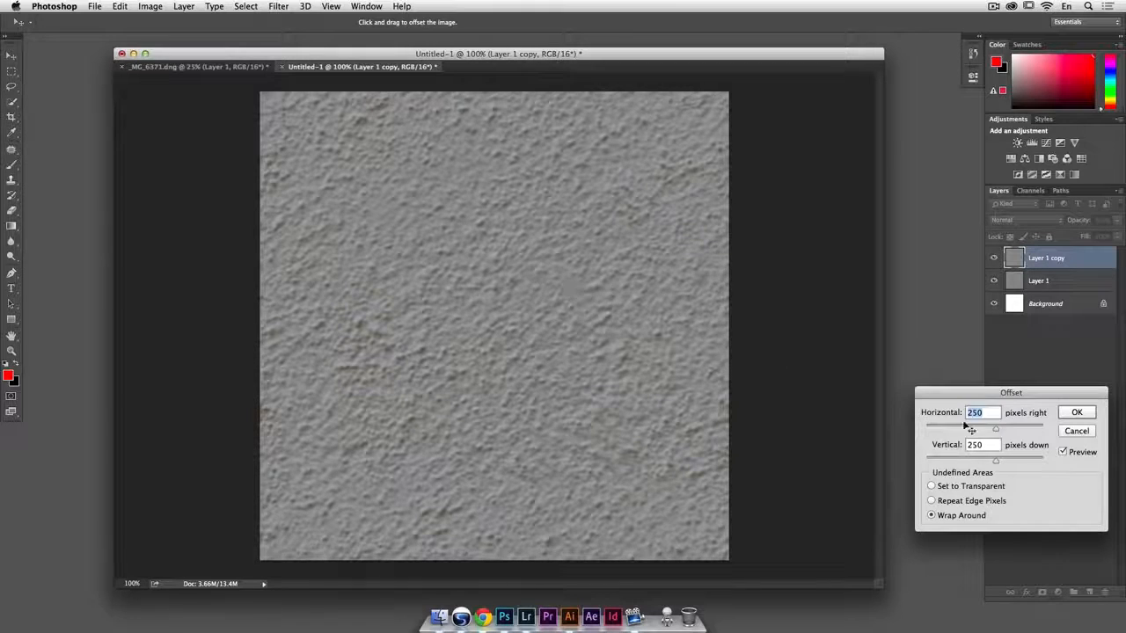
Preview wrapped offsets of 450 and 400 pixels in both directions to check for remaining seams, and cancel the filter.
text(450)
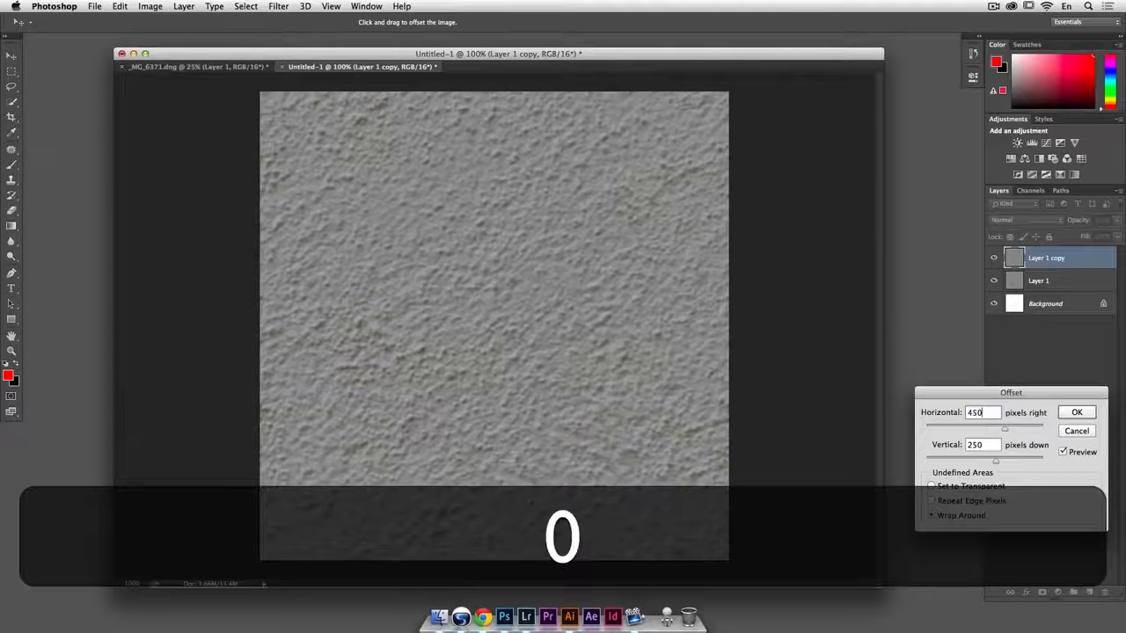
key(Tab)
text(450)
key(Tab)
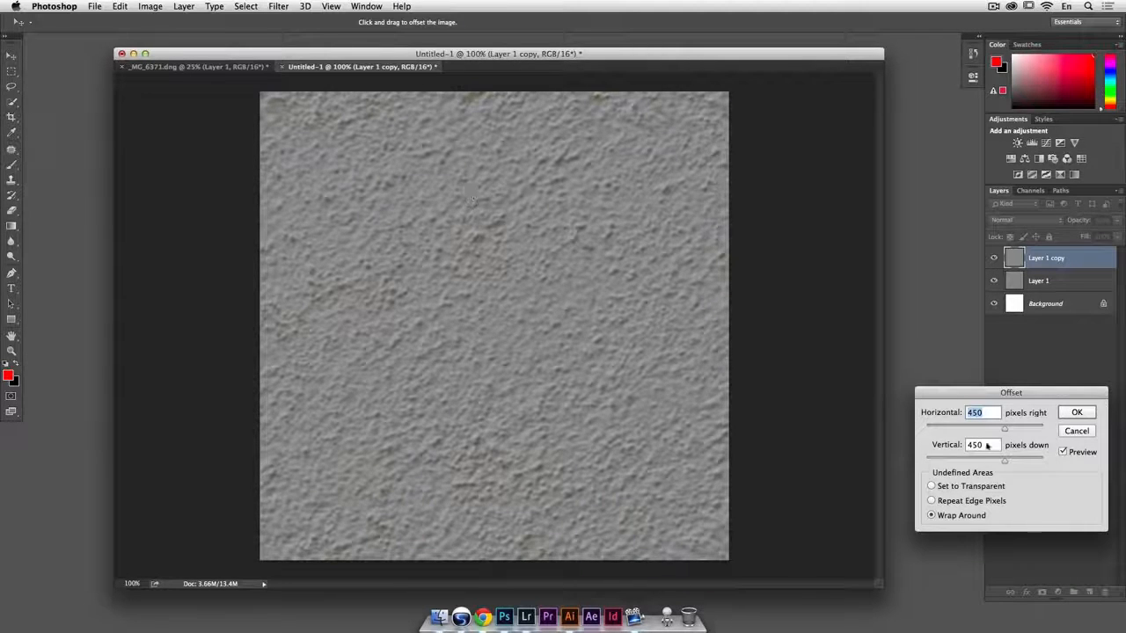
text(400)
key(Tab)
text(400)
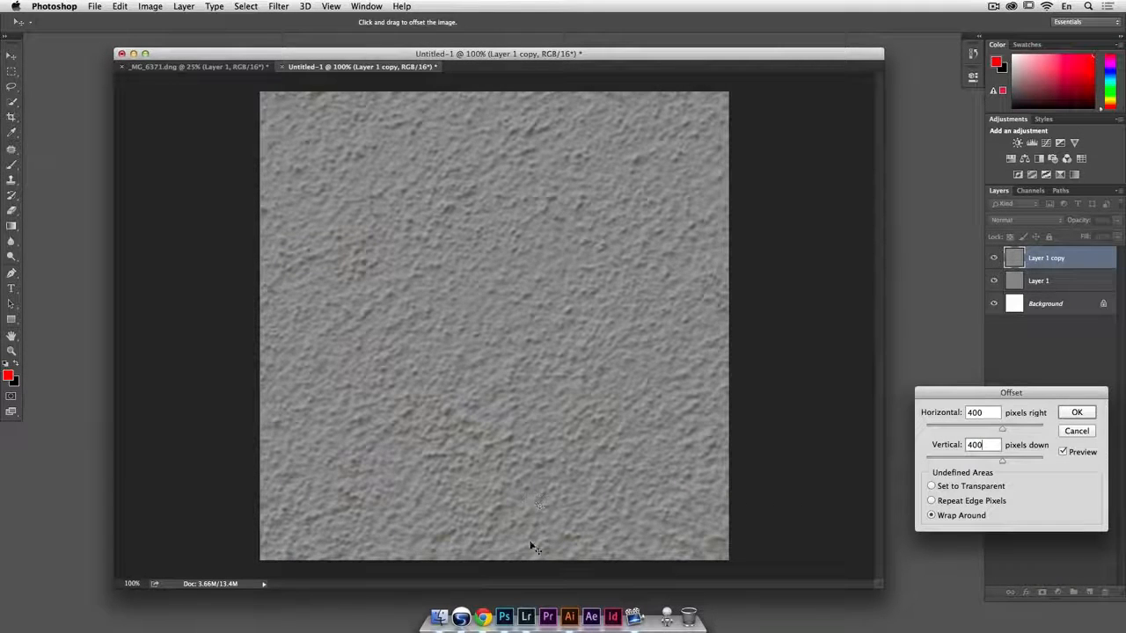
click(1090, 432)
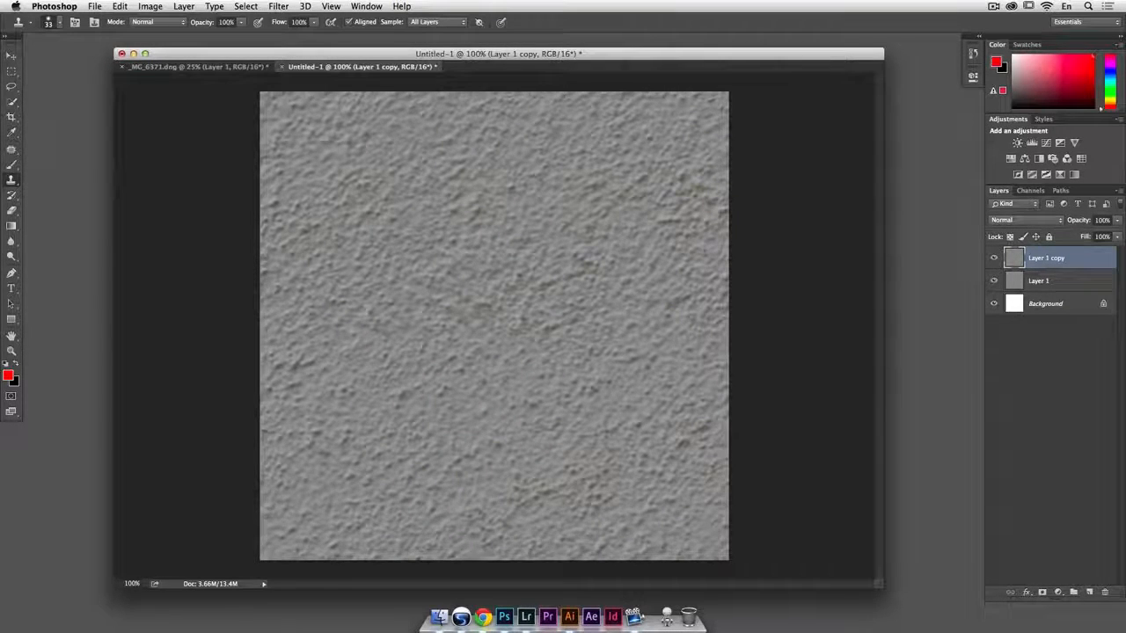
Select the whole canvas and define it as a pattern named Sandstone.
key(super+a)
click(120, 7)
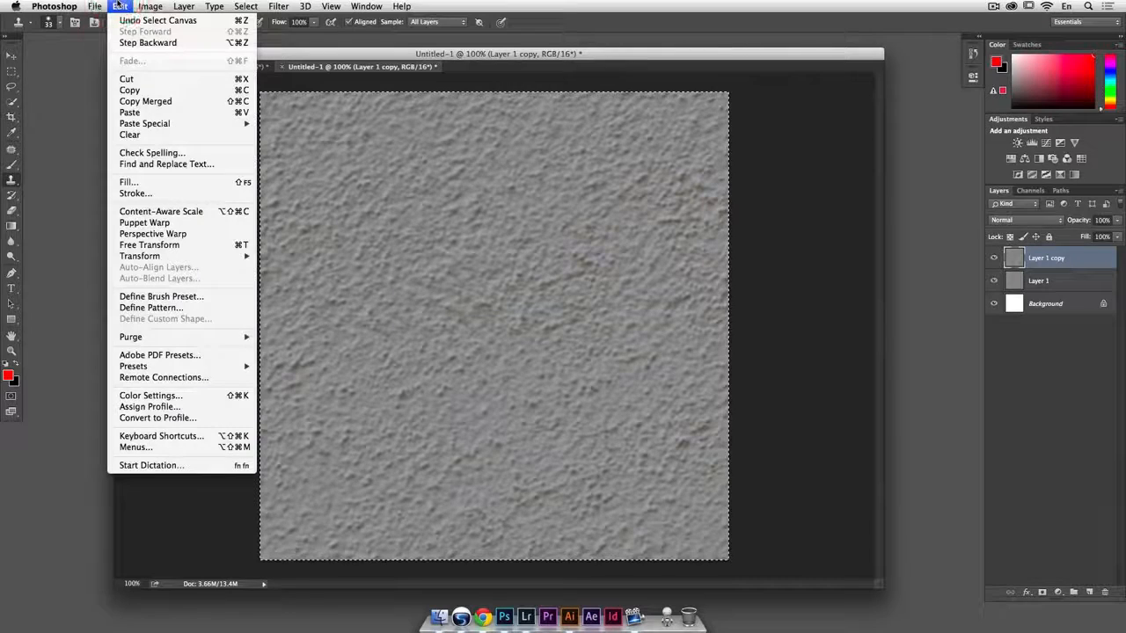
click(198, 308)
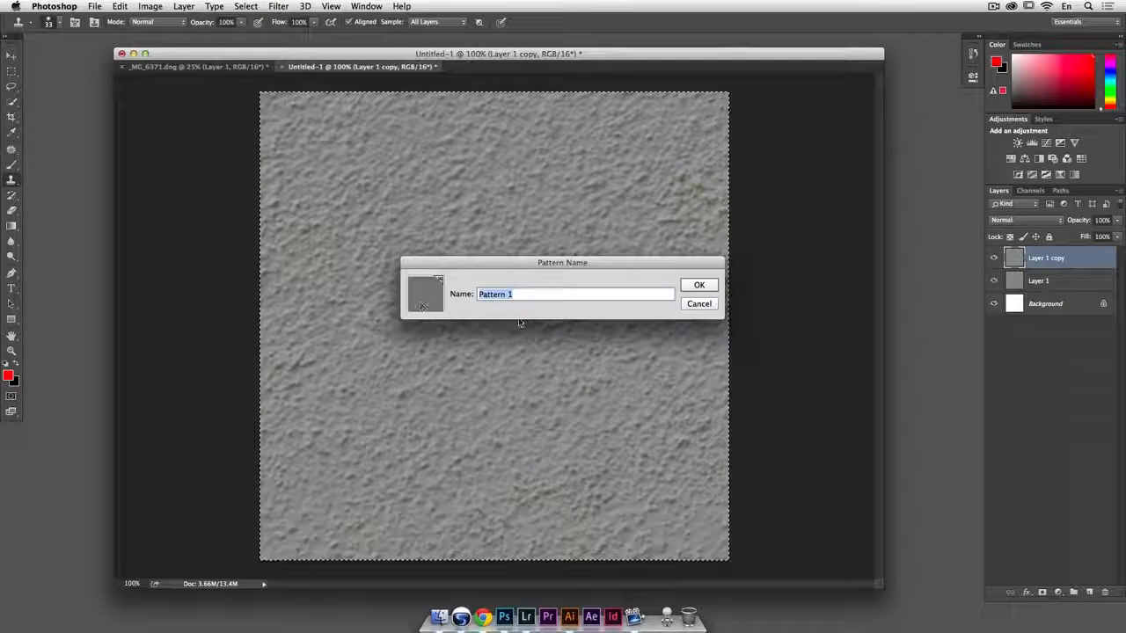
text(Sandstone)
key(Return)
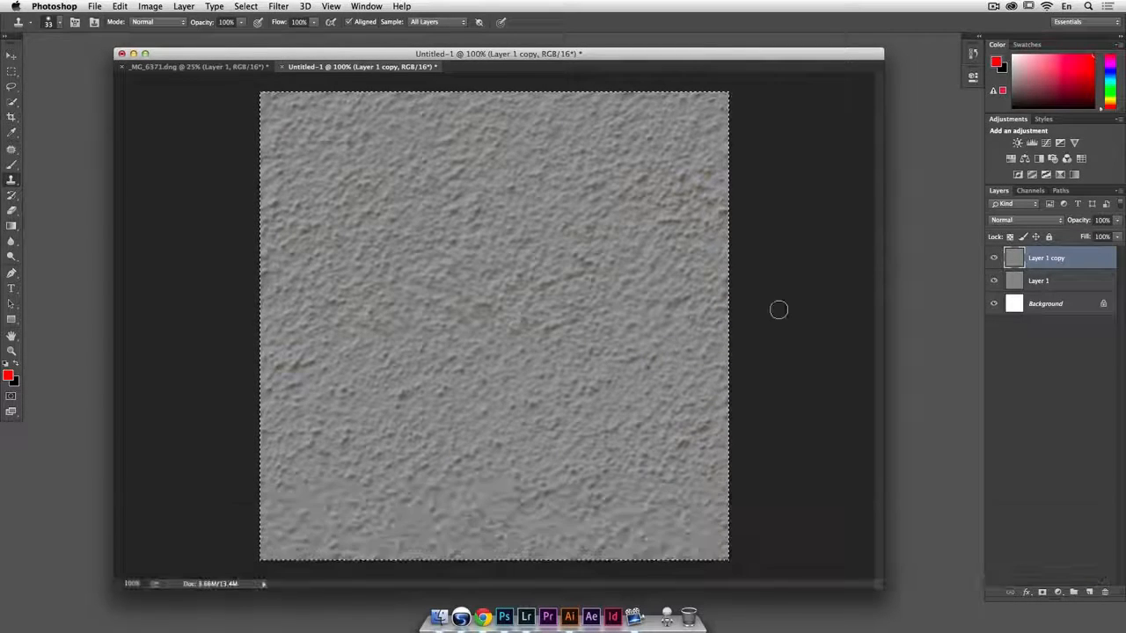
In the _MG_6371.dng document, clear the selection and add a new top layer filled with white.
click(192, 67)
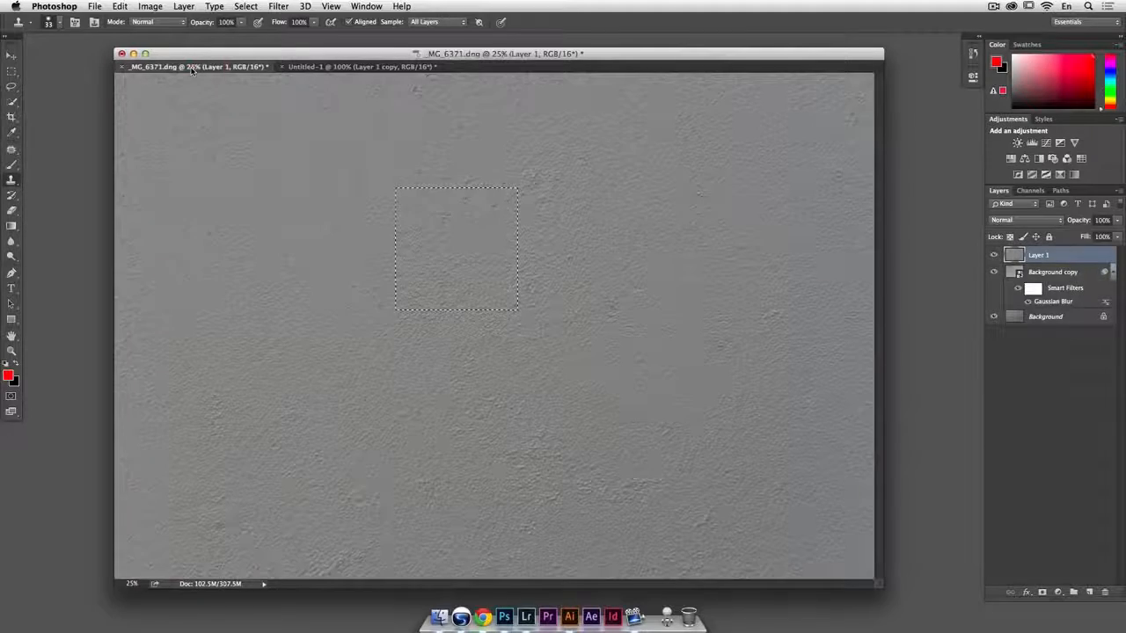
key(super+d)
click(1090, 592)
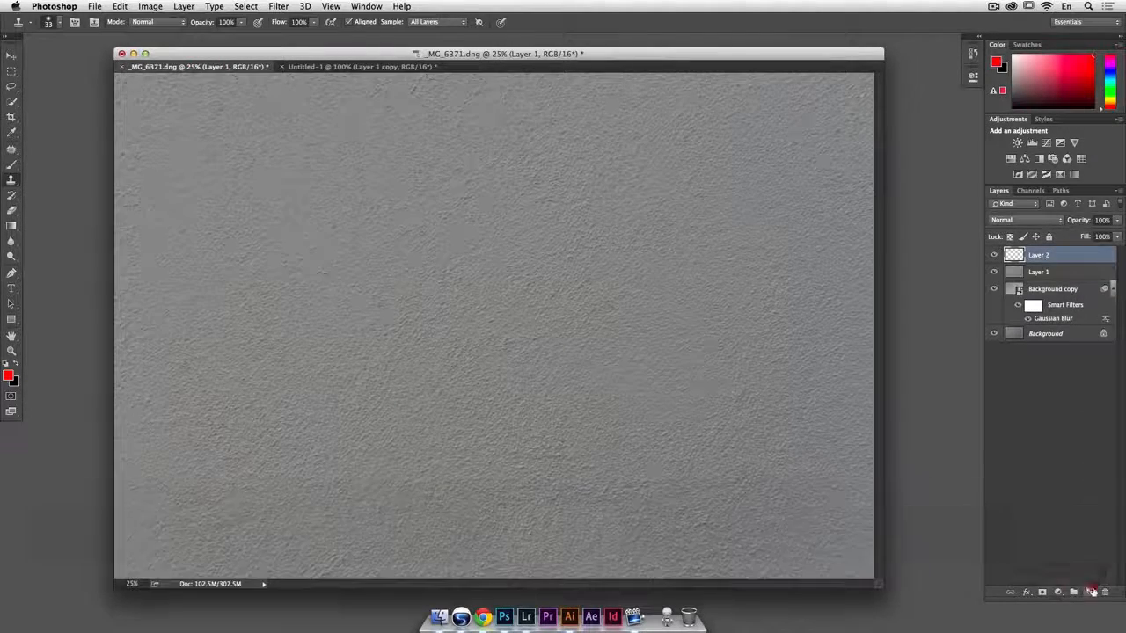
click(8, 363)
click(14, 365)
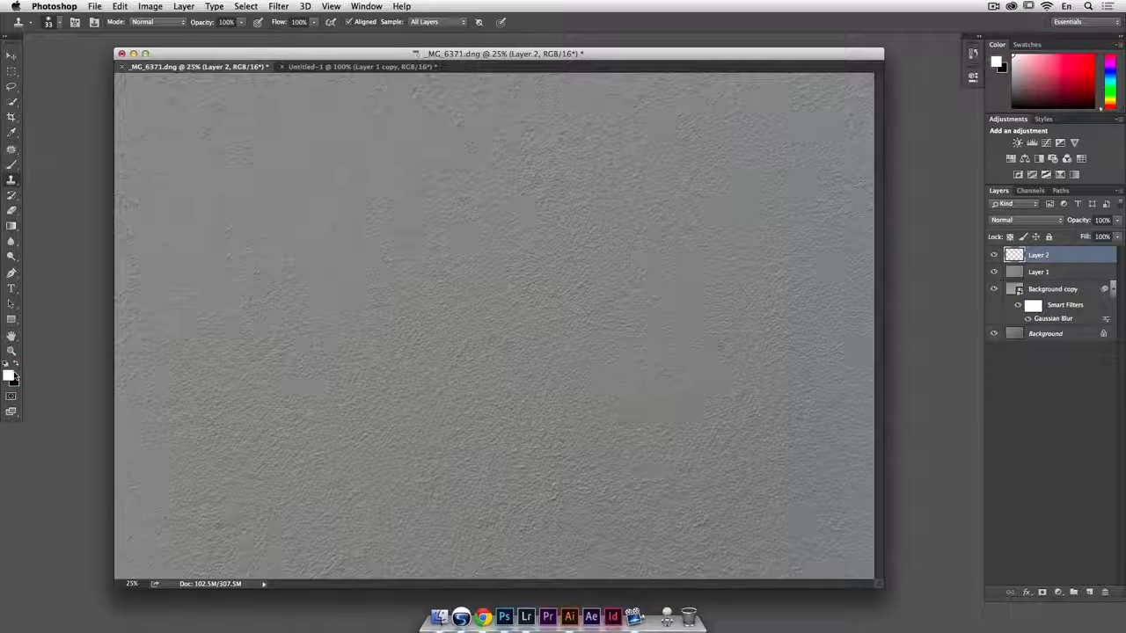
key(alt+BackSpace)
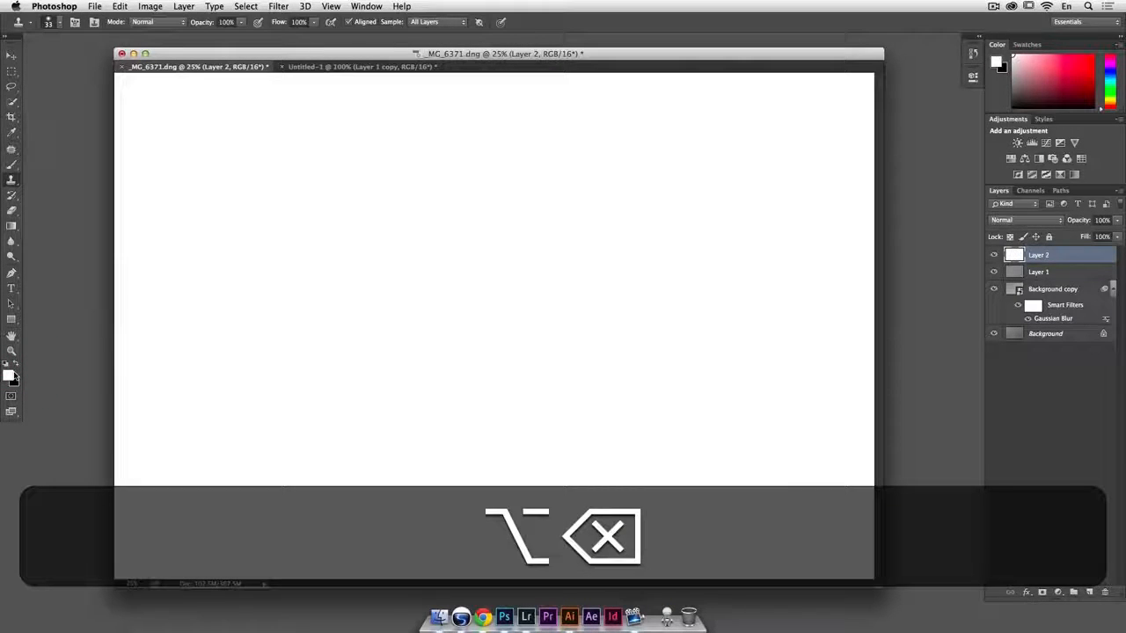
Add a Pattern Overlay to the white layer using the newly defined Sandstone pattern.
double_click(1065, 255)
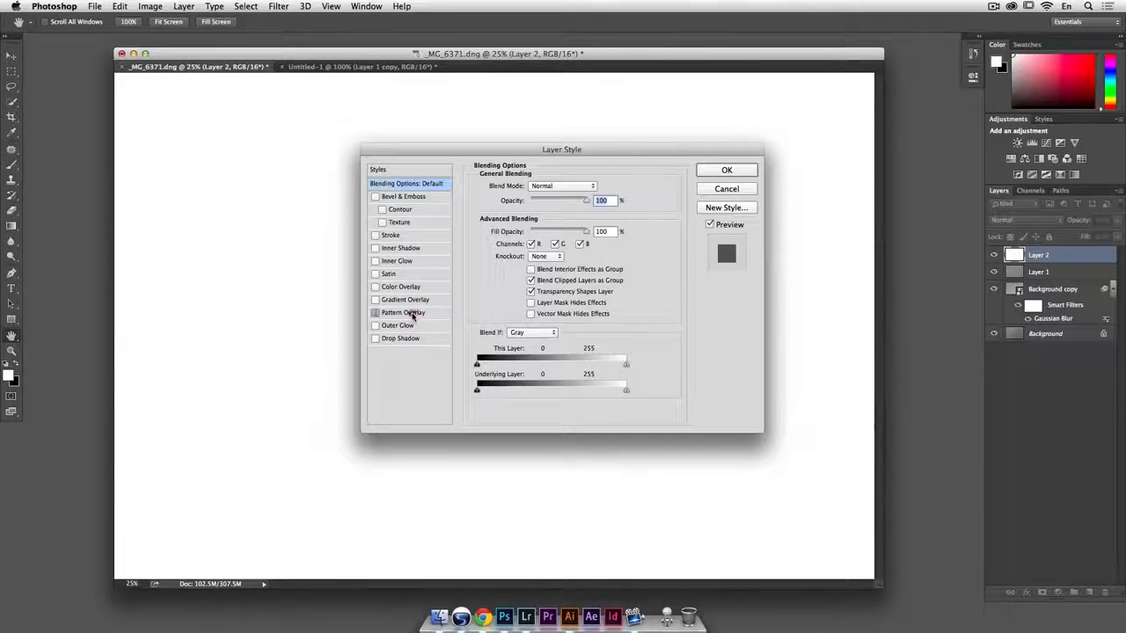
click(411, 313)
drag(555, 160, 760, 177)
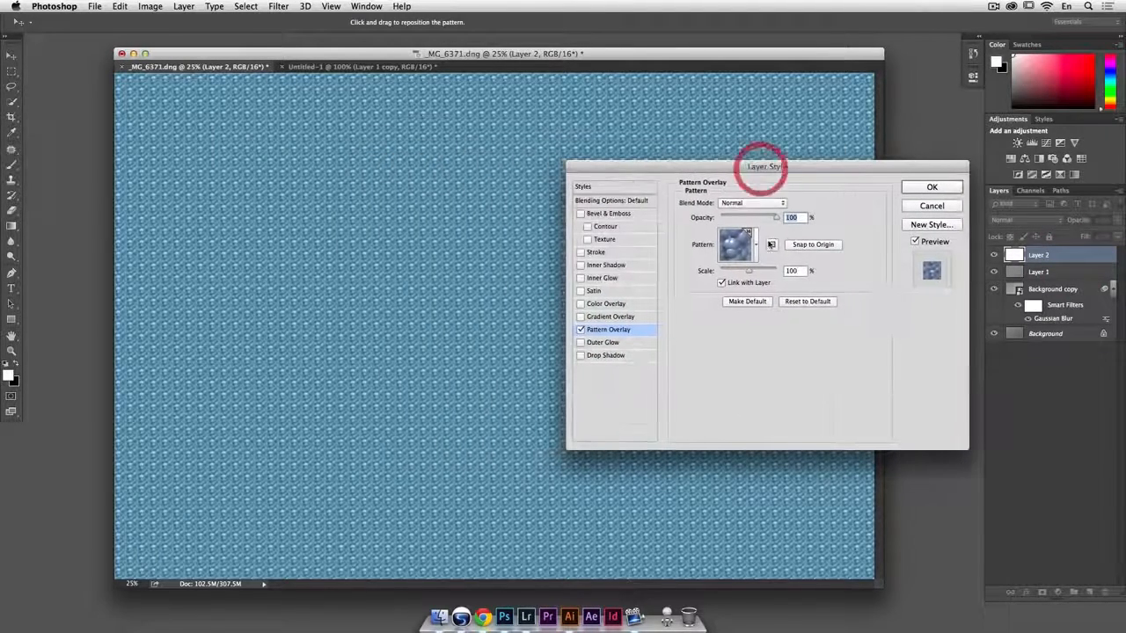
click(754, 240)
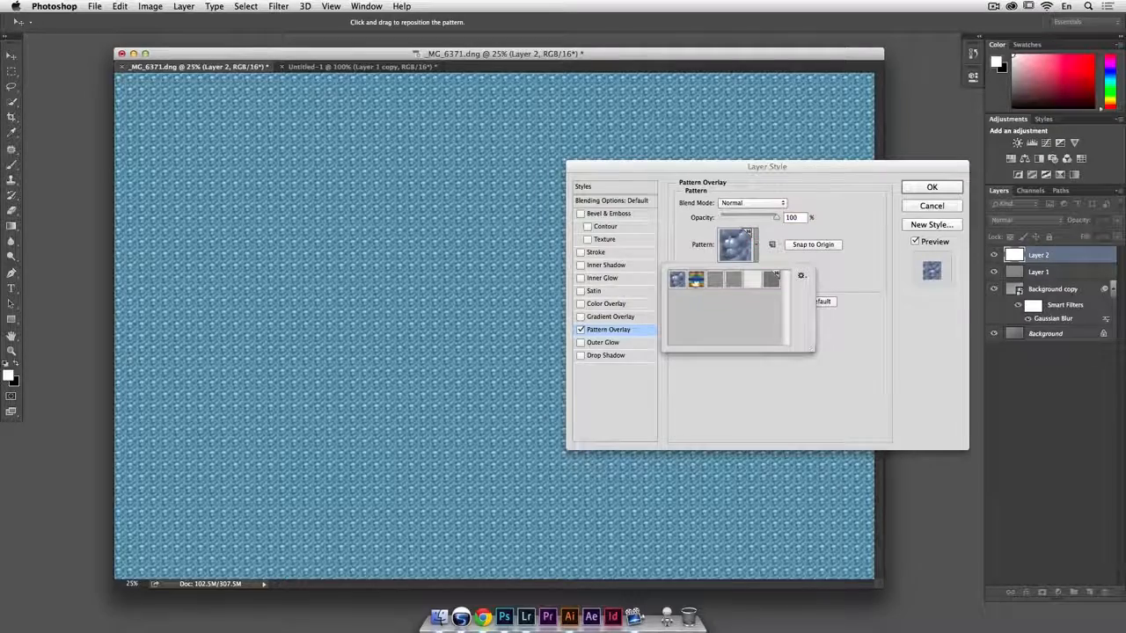
click(772, 280)
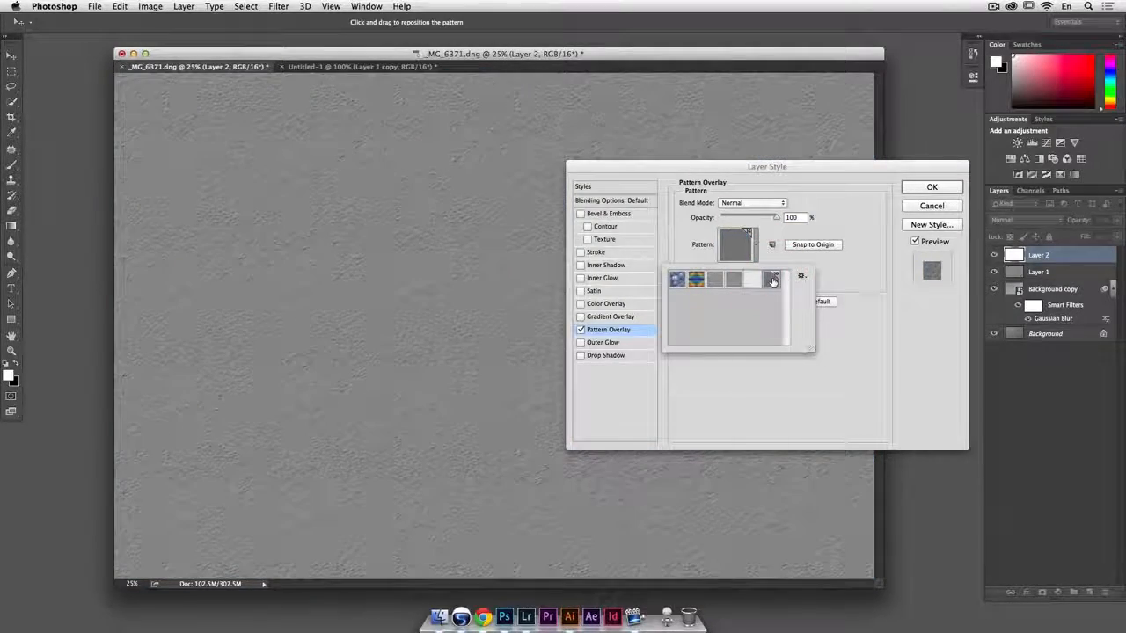
Preview the Sandstone Pattern Overlay at an enlarged scale and at 65%, and cancel the layer style.
drag(742, 167, 807, 115)
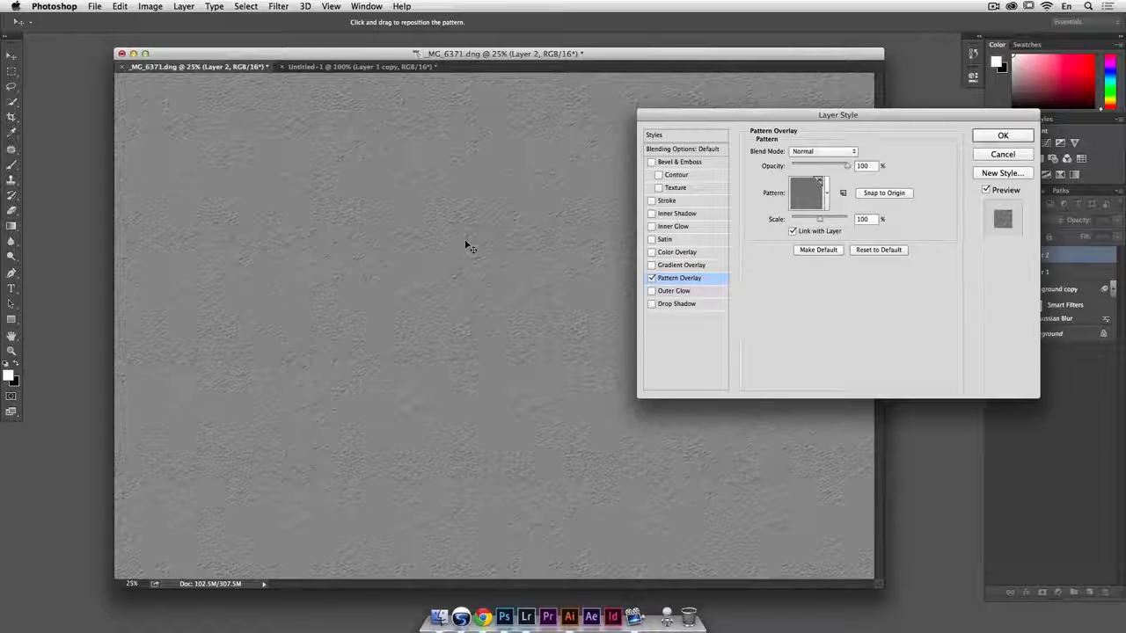
click(826, 220)
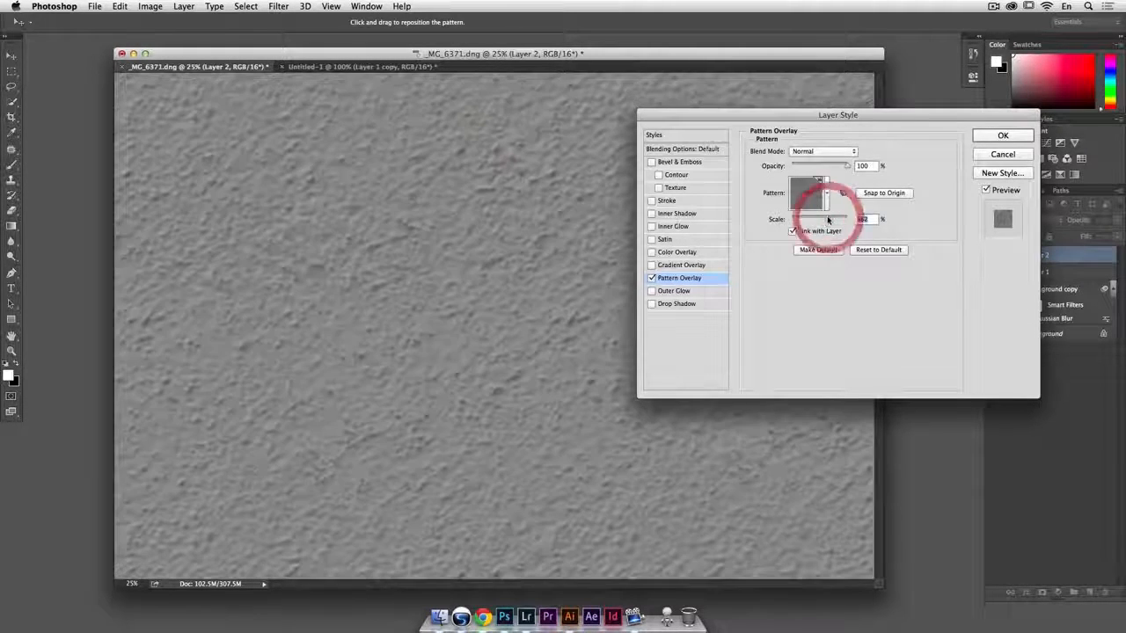
click(810, 220)
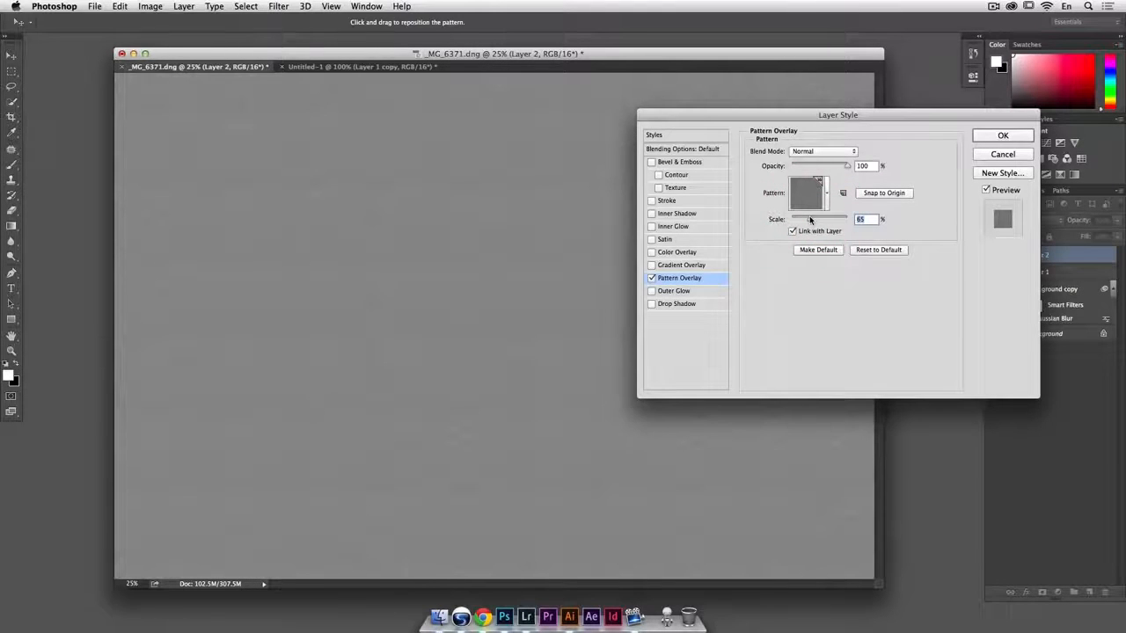
click(1002, 154)
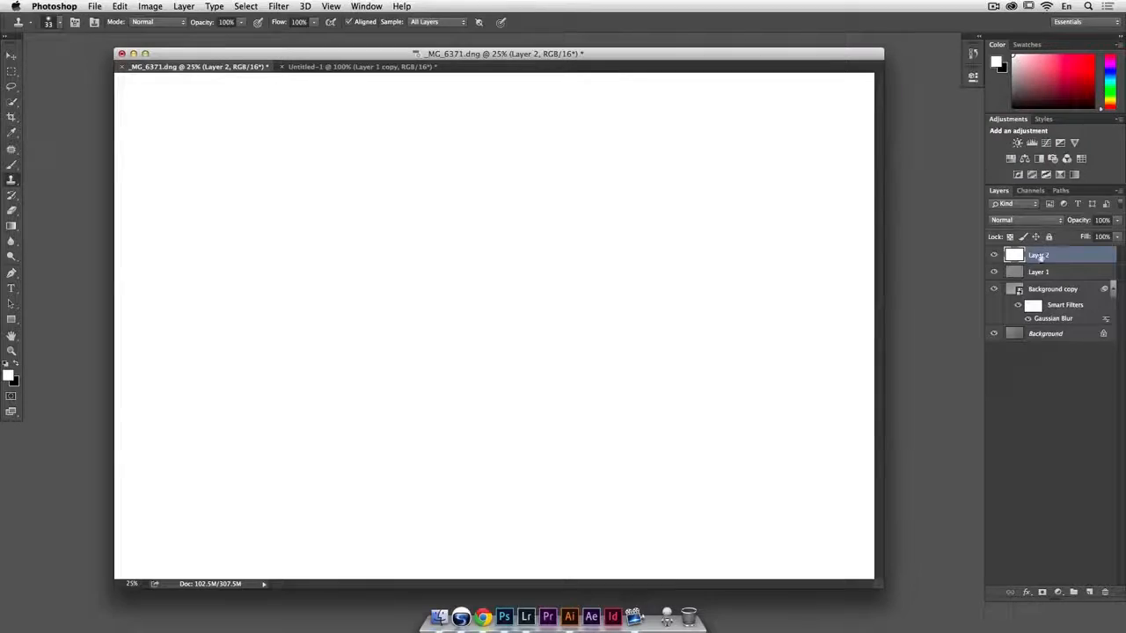
Apply a Pattern Overlay to Layer 2 using the Sandstone pattern at 100% scale.
double_click(1077, 256)
click(679, 277)
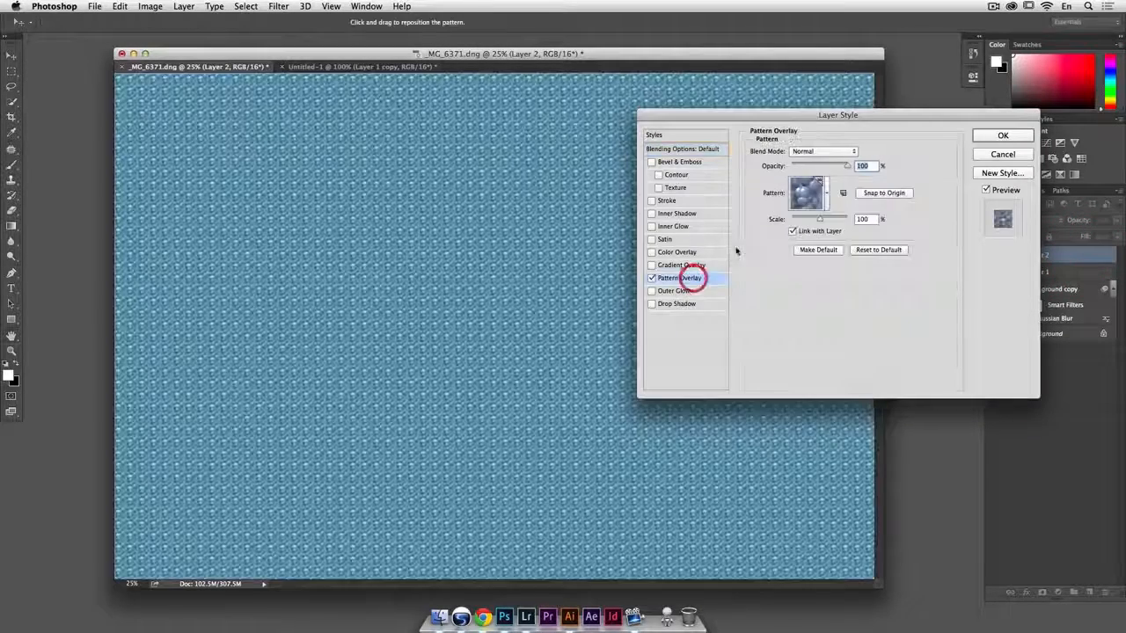
click(819, 199)
click(841, 227)
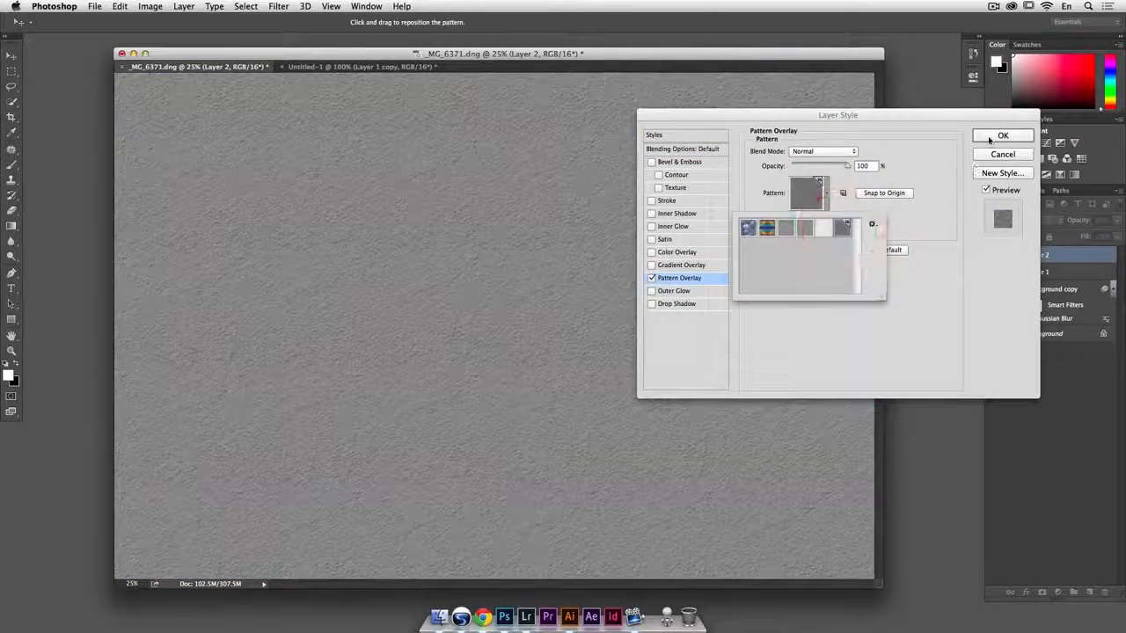
click(1001, 136)
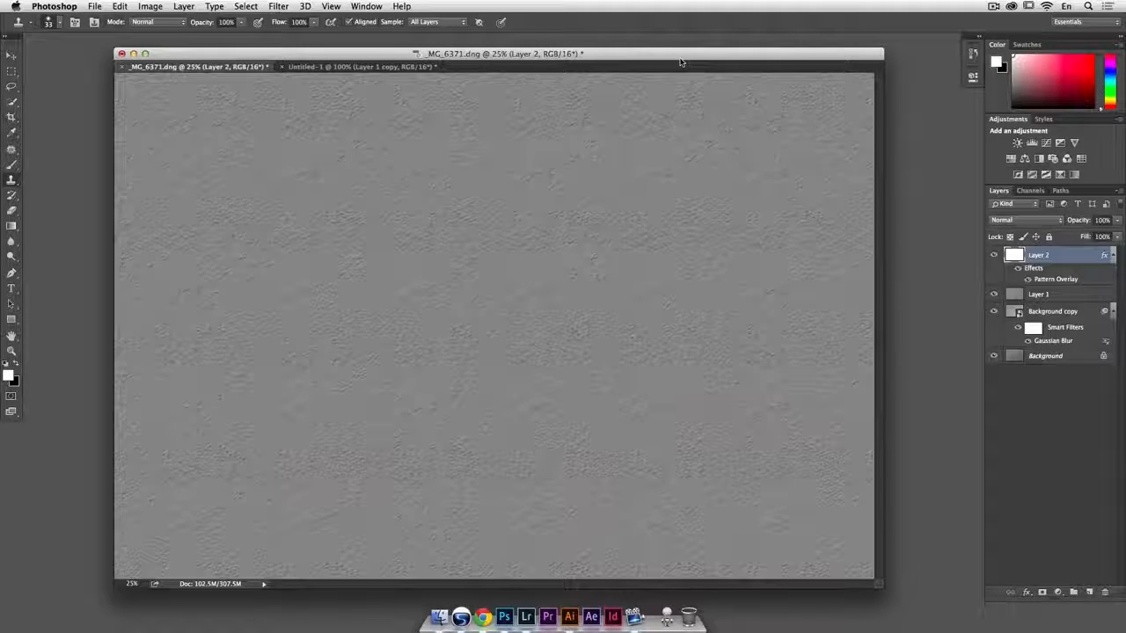
Switch to Illustrator and hide Photoshop.
click(569, 618)
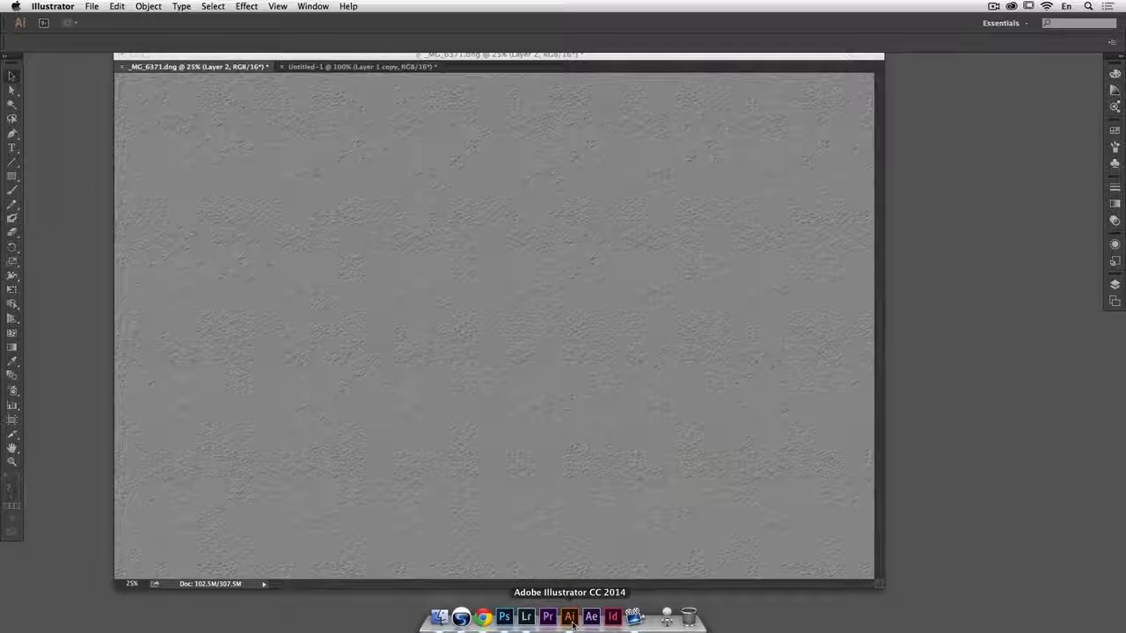
right_click(505, 617)
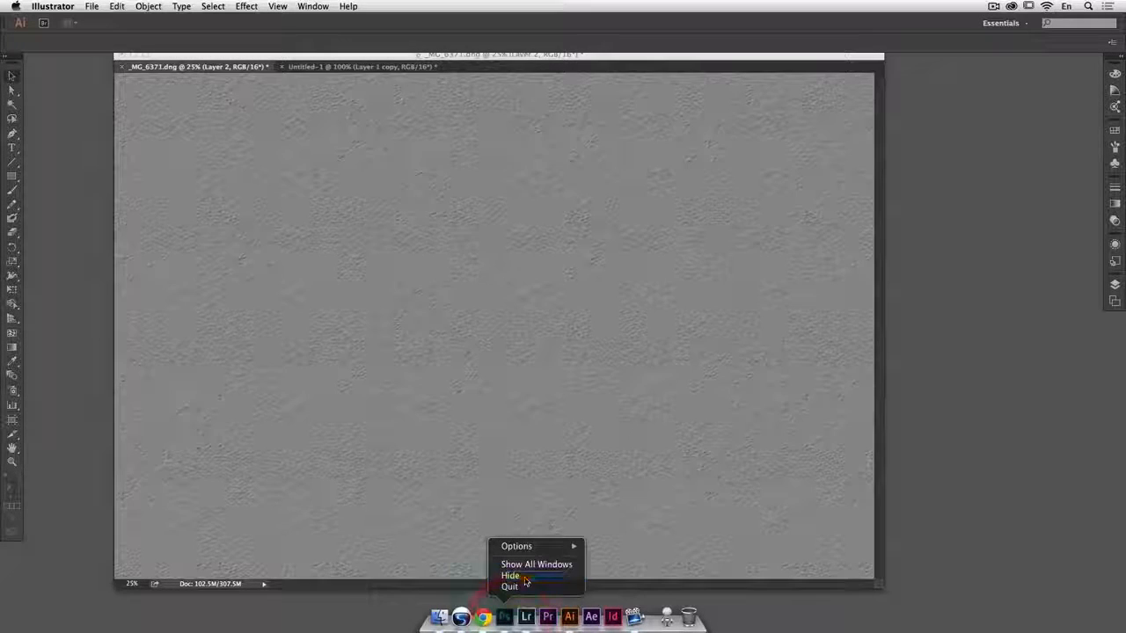
click(525, 579)
Create a new single-artboard document with the Web profile, sized 1280 × 800 pixels.
click(91, 6)
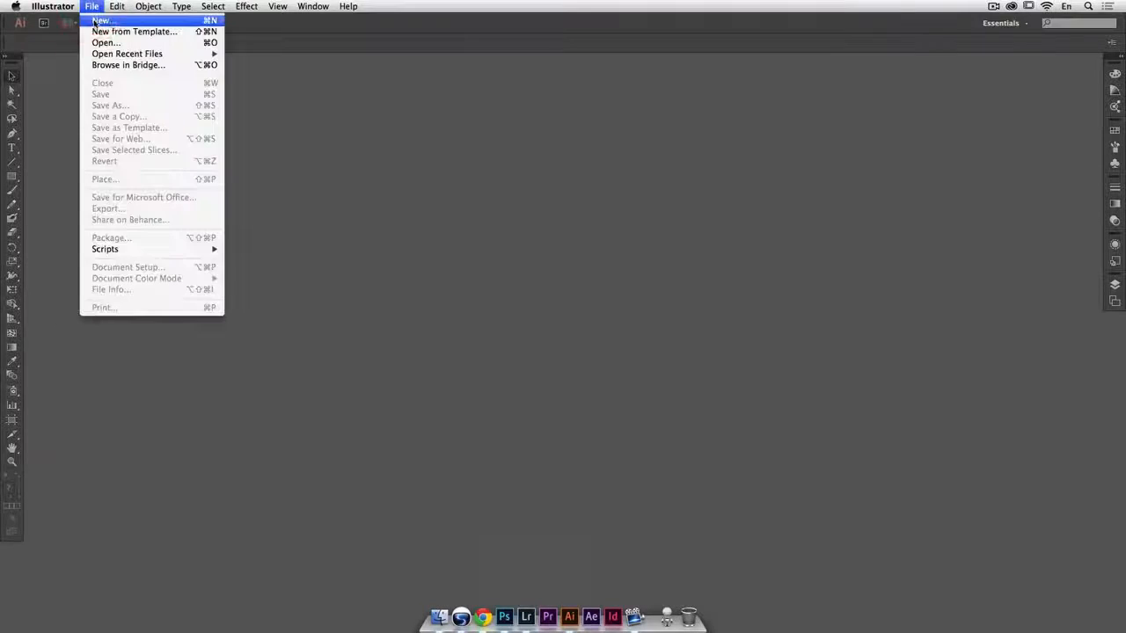
click(95, 19)
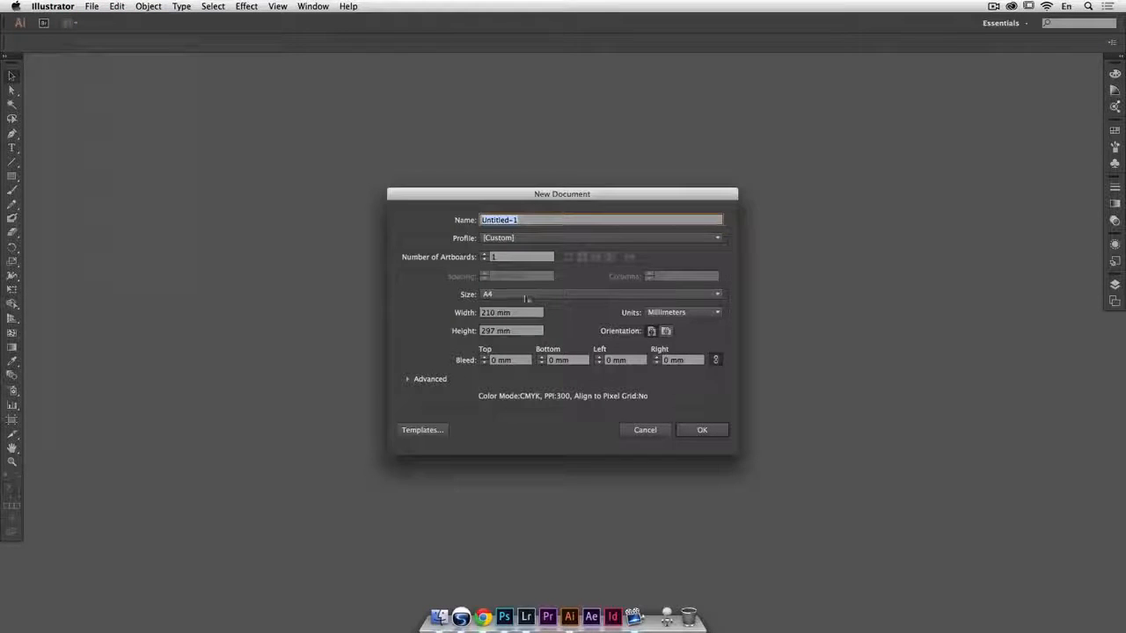
click(525, 239)
click(528, 275)
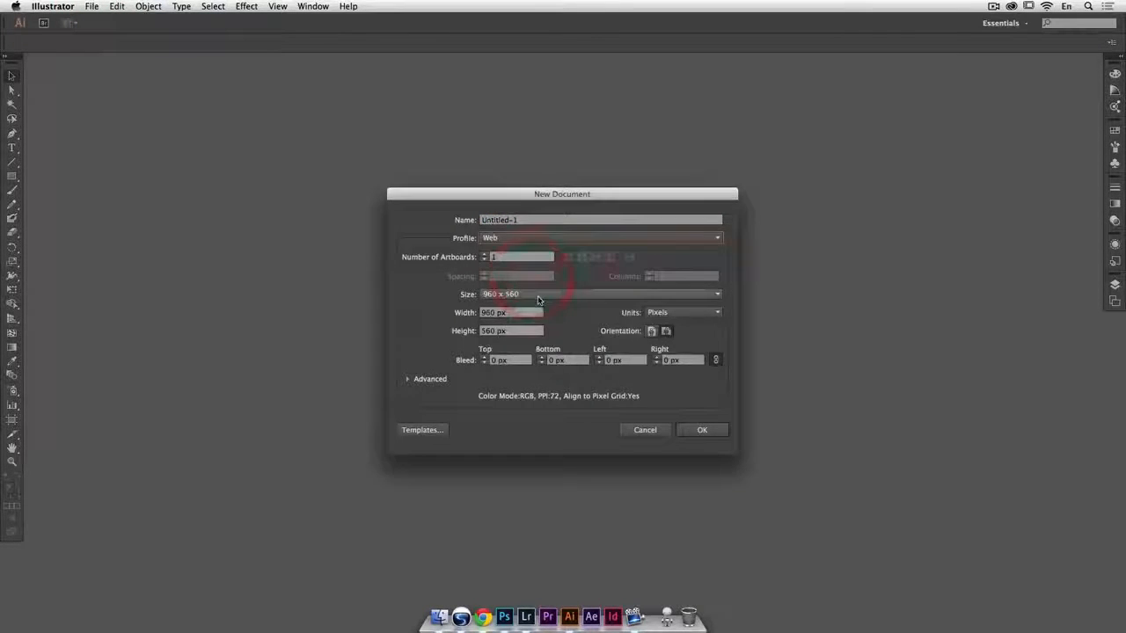
click(538, 297)
click(534, 376)
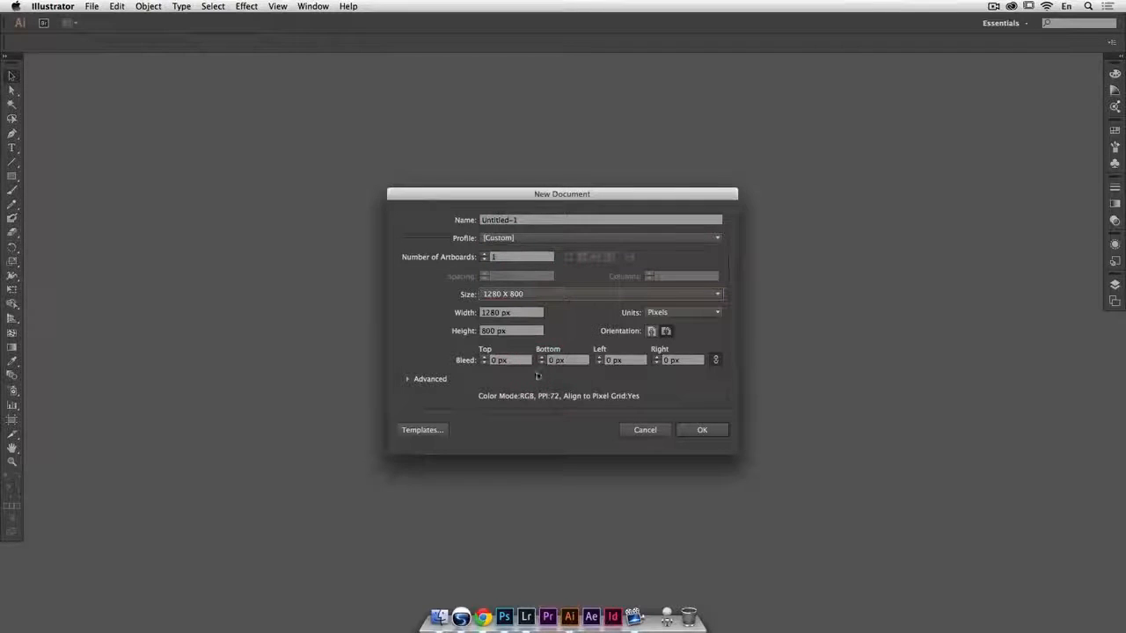
click(701, 433)
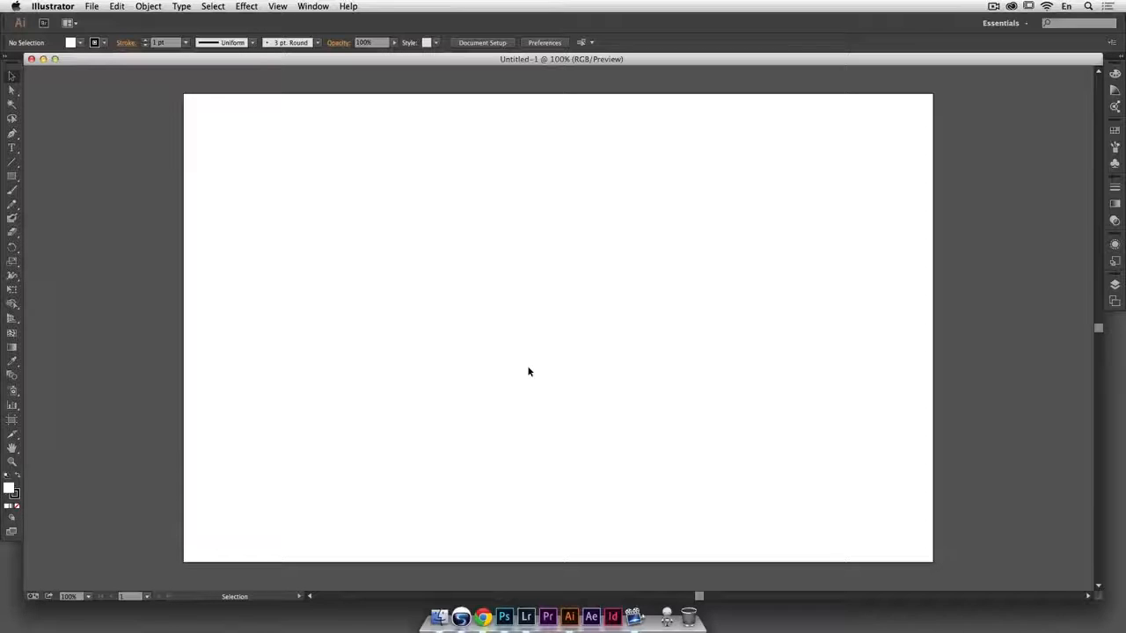
Switch to Chrome, show the houndstooth image results, and capture a screenshot of the whole screen.
click(483, 618)
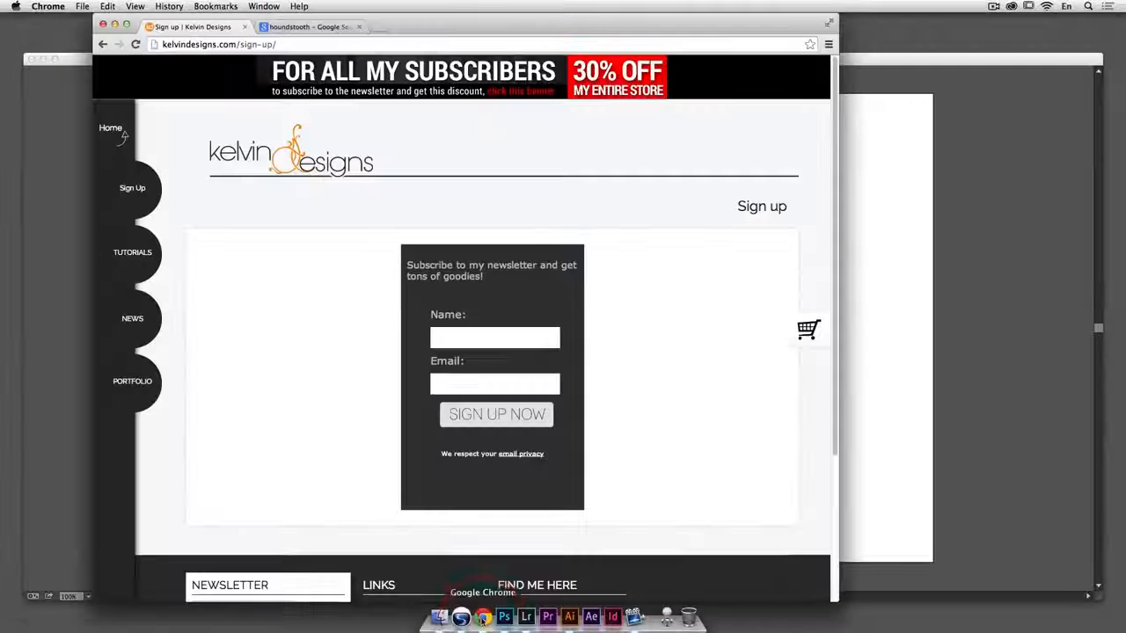
click(325, 28)
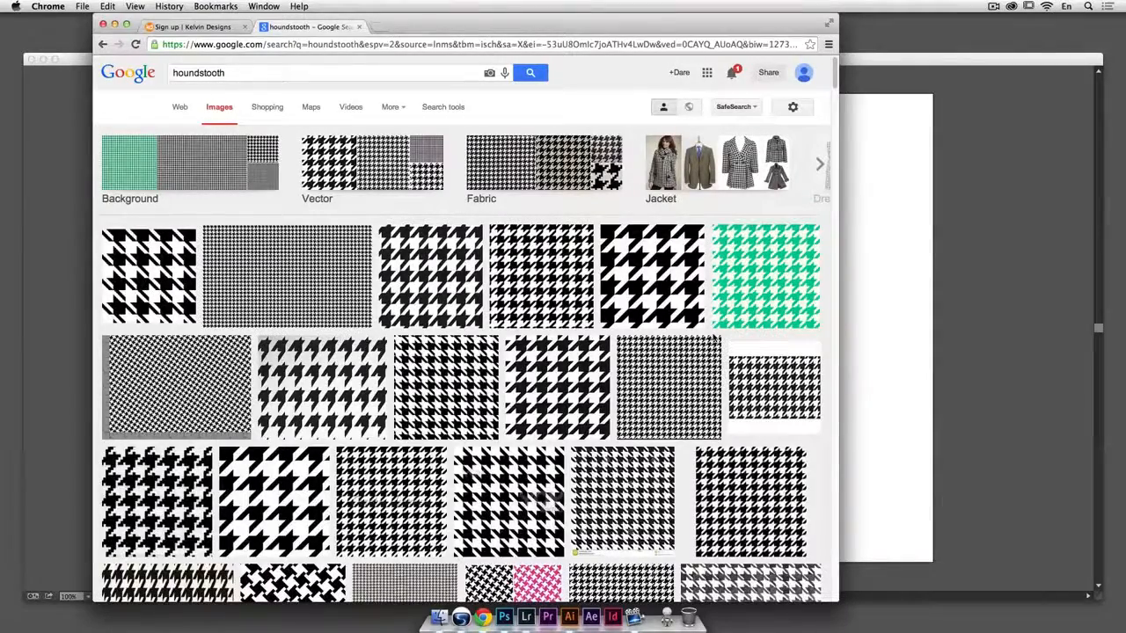
key(shift+super)
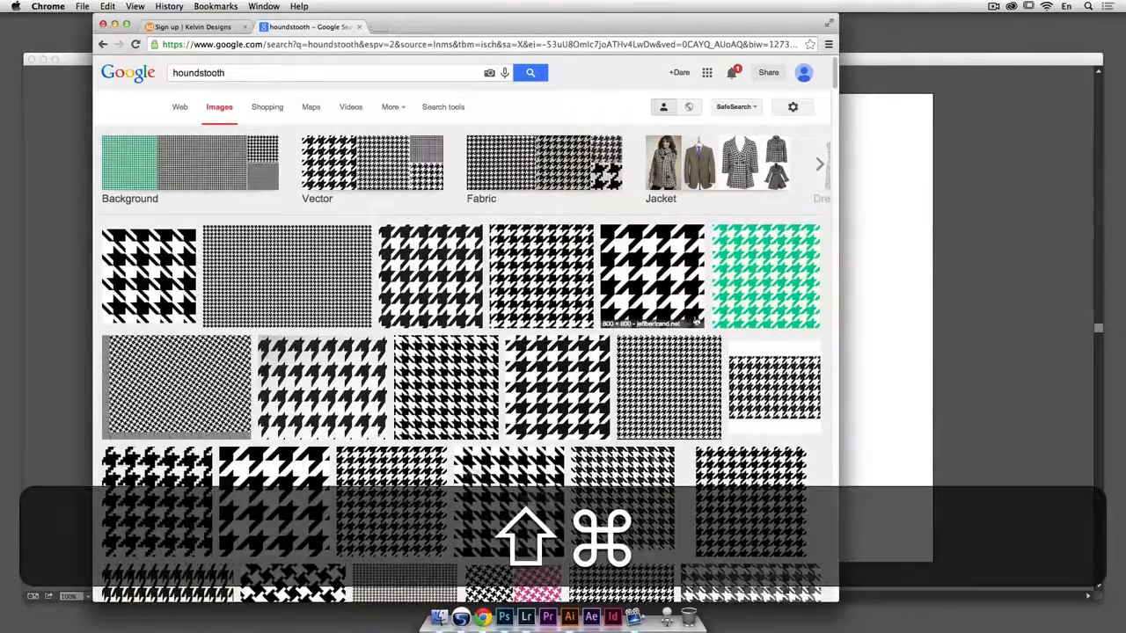
key(shift+super+3)
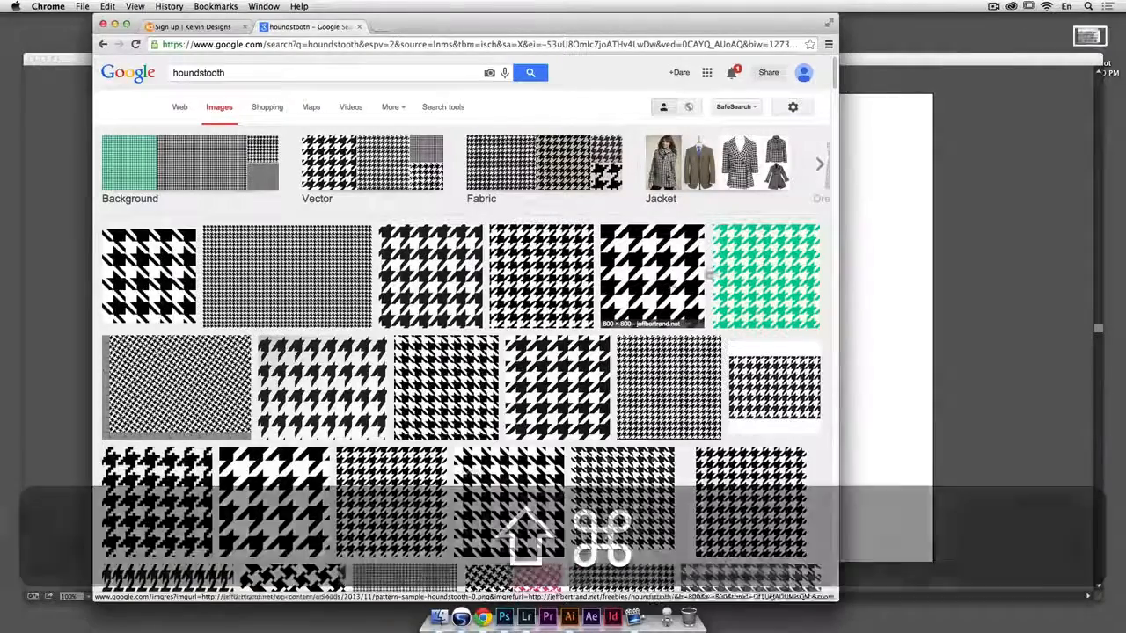
Back in Illustrator, place the desktop file Screen Shot 2014-08-15 at 5.09.30 PM and move it so the houndstooth samples cover the artboard.
click(1026, 147)
click(92, 6)
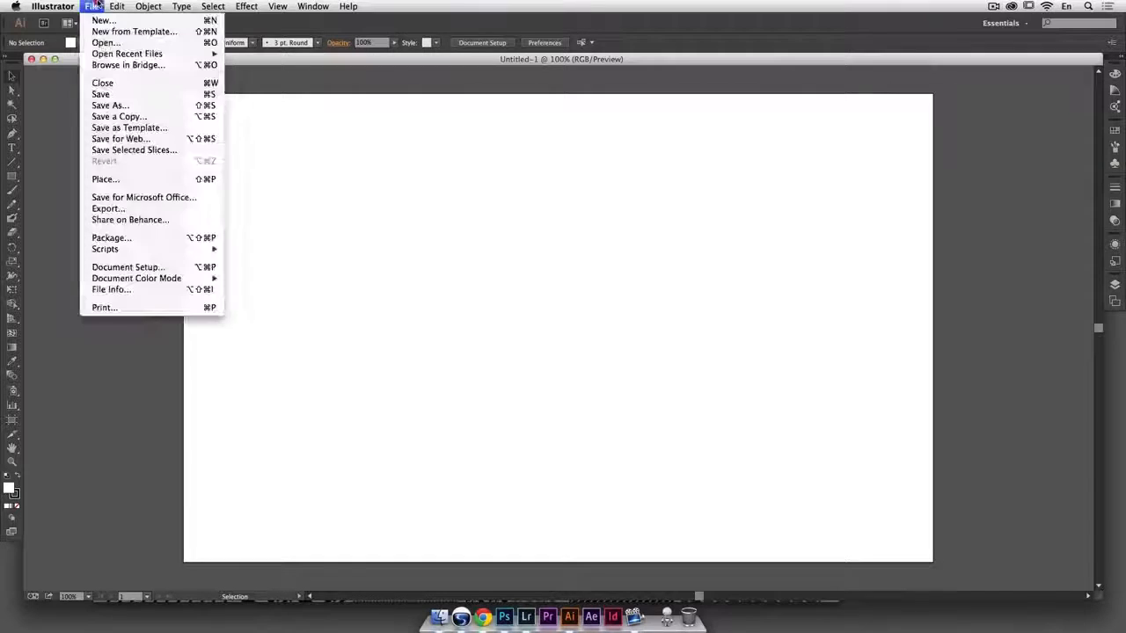
click(123, 179)
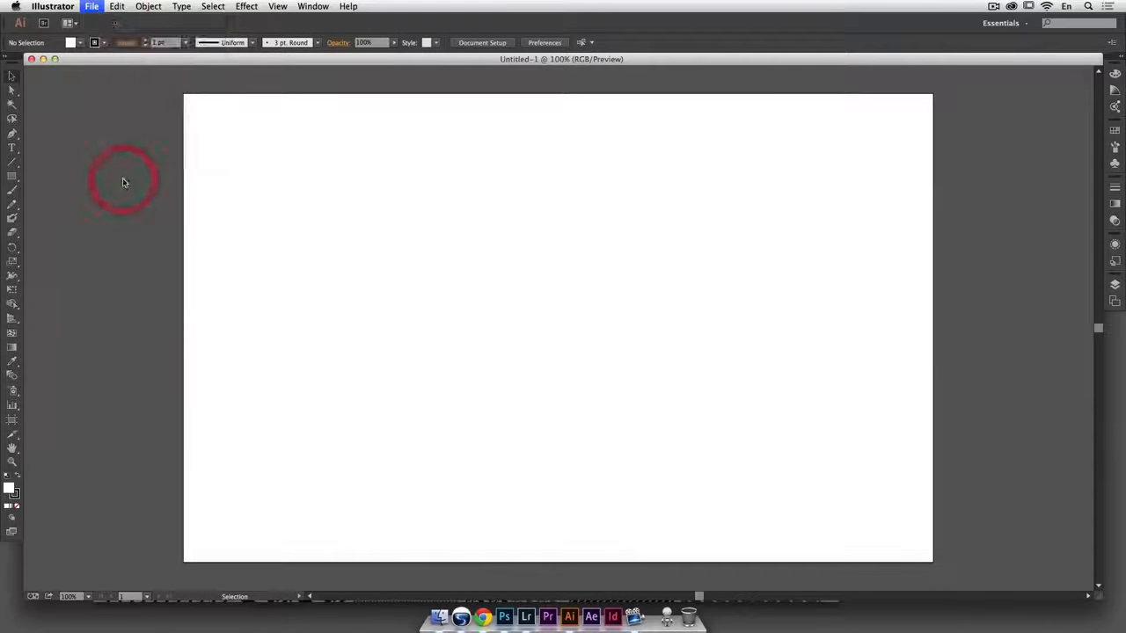
key(super+d)
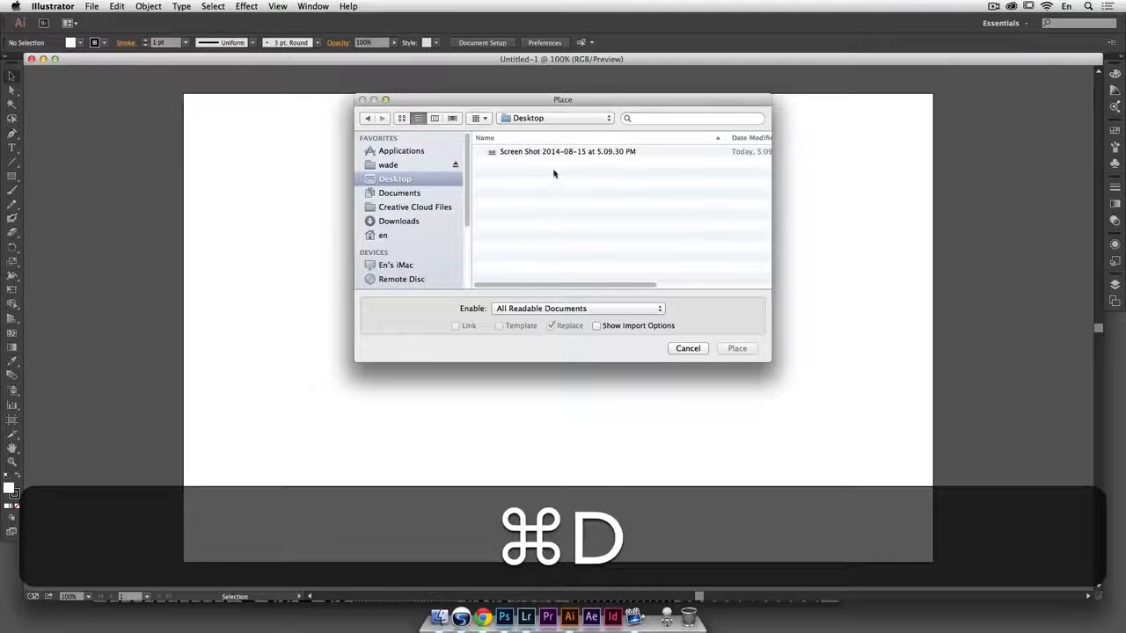
click(580, 152)
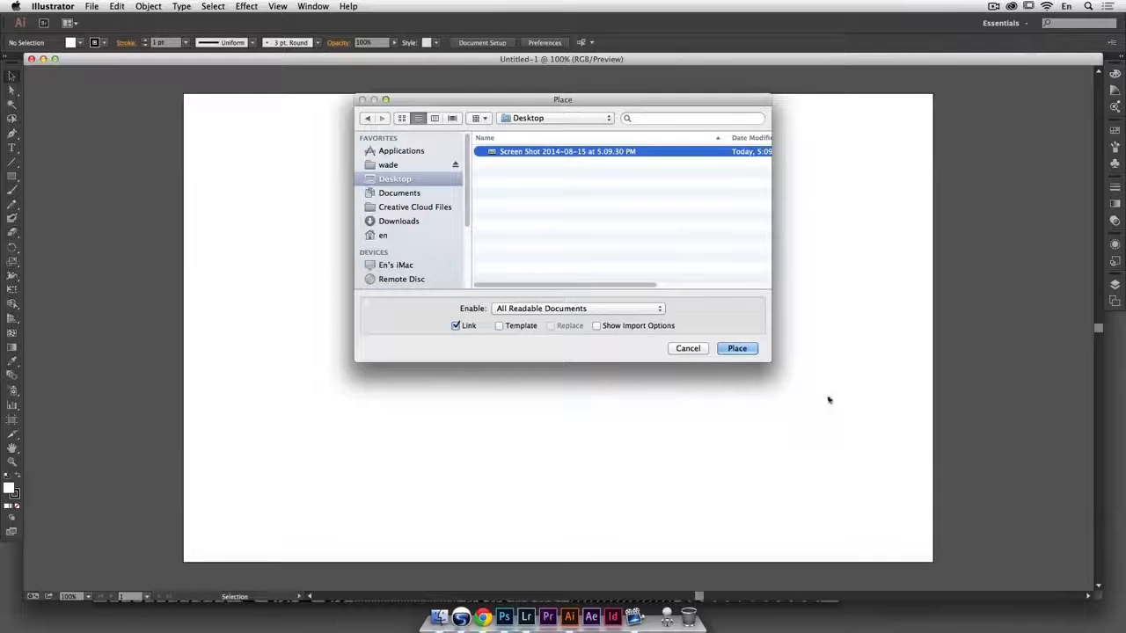
click(743, 349)
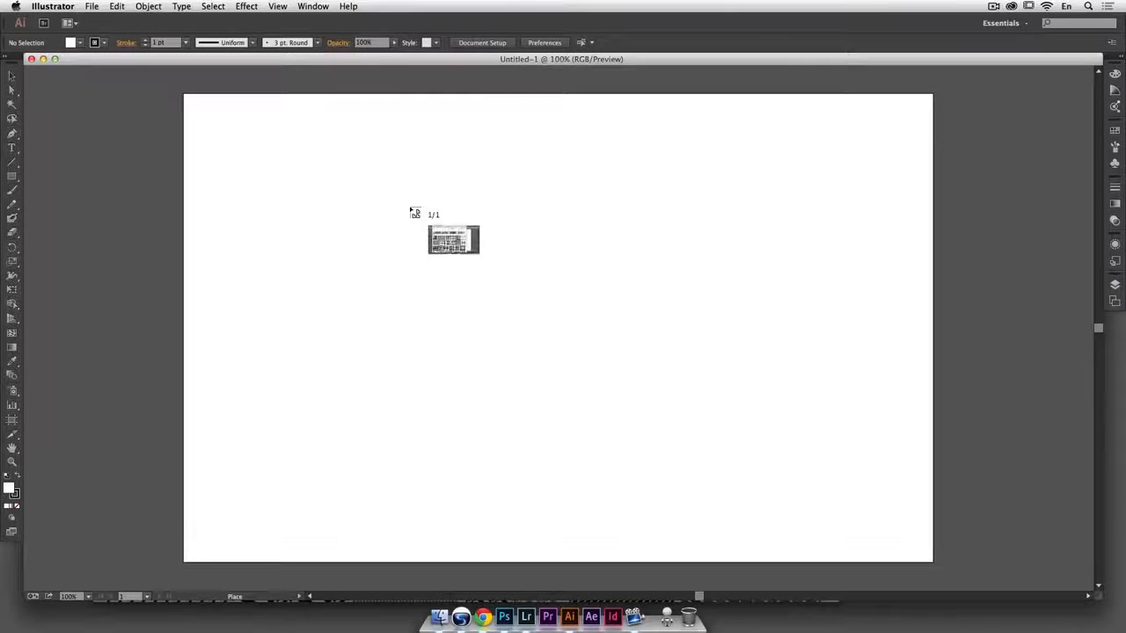
click(405, 205)
drag(687, 385, 492, 258)
drag(665, 381, 504, 312)
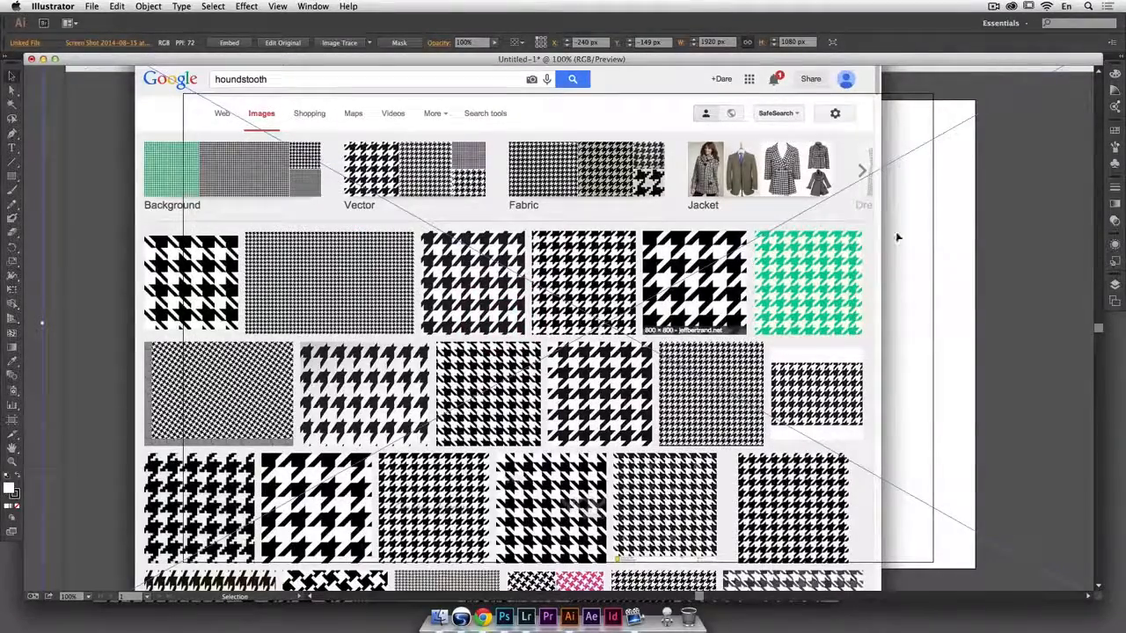
Lock Layer 1 containing the placed screenshot and add a new layer above it.
click(1115, 284)
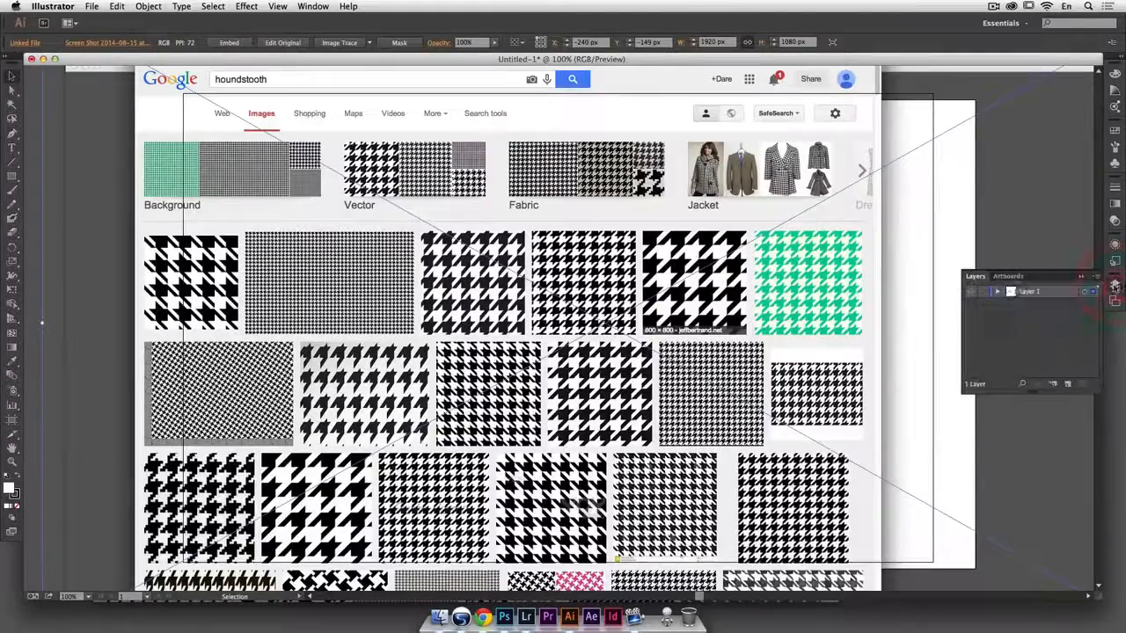
click(983, 297)
click(1066, 384)
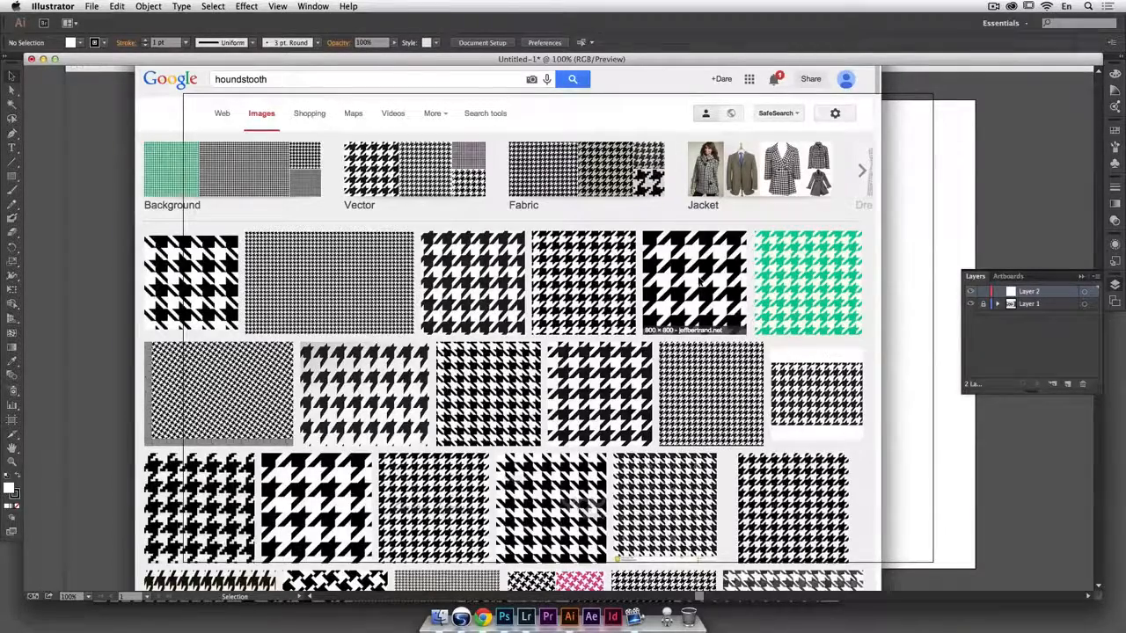
Set up the Pen tool with a bright green stroke and no fill for tracing the houndstooth sample.
key(super+plus)
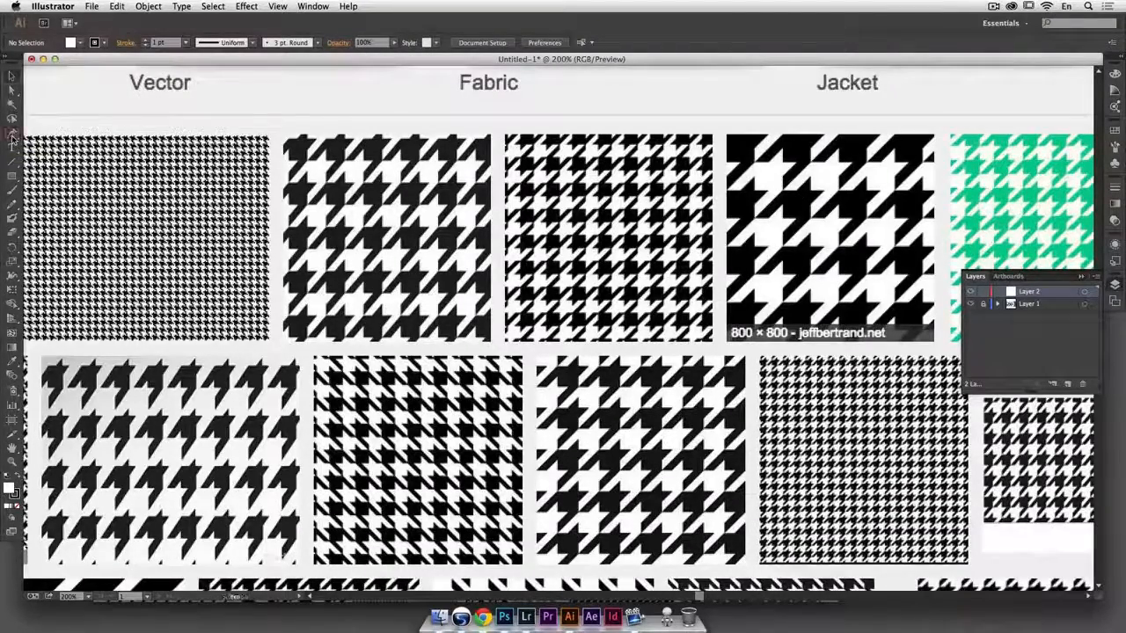
click(18, 476)
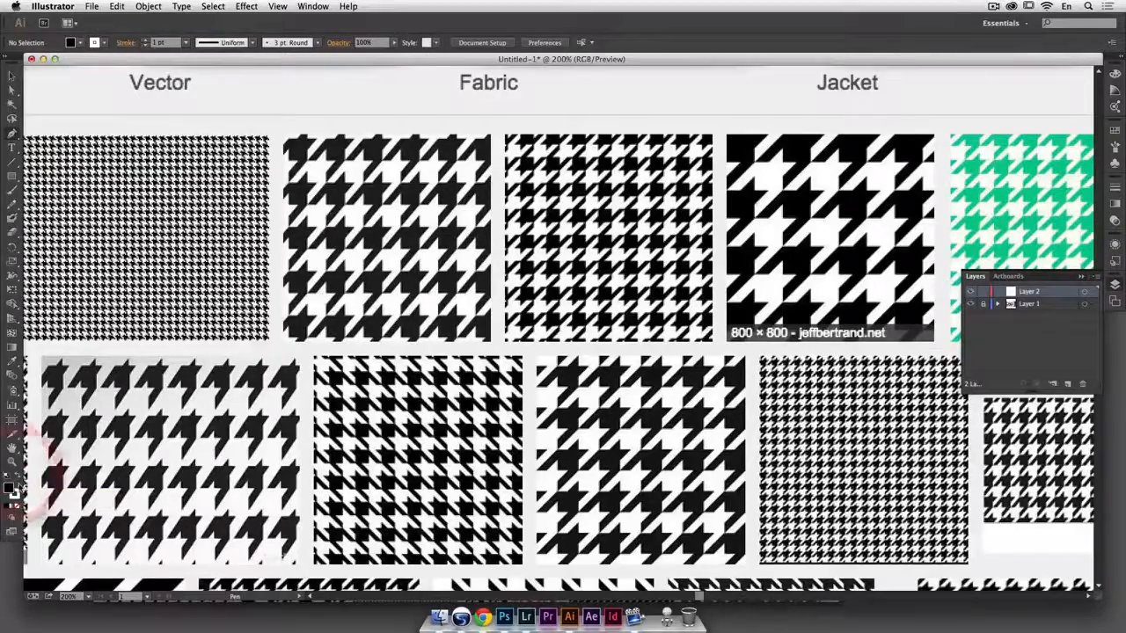
click(16, 496)
click(17, 506)
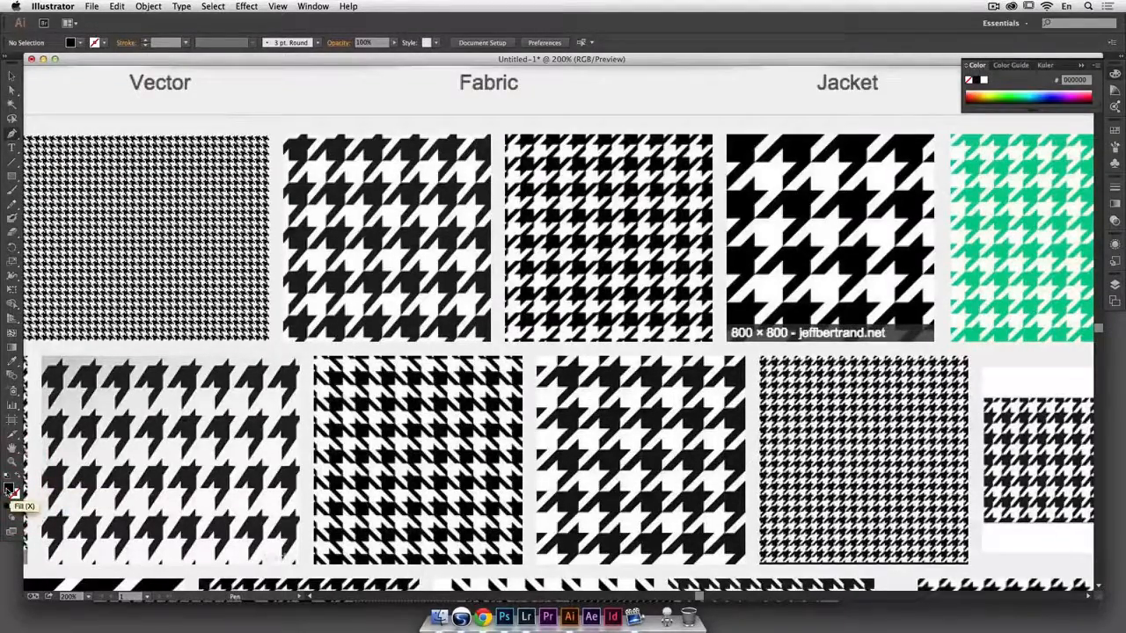
click(1015, 94)
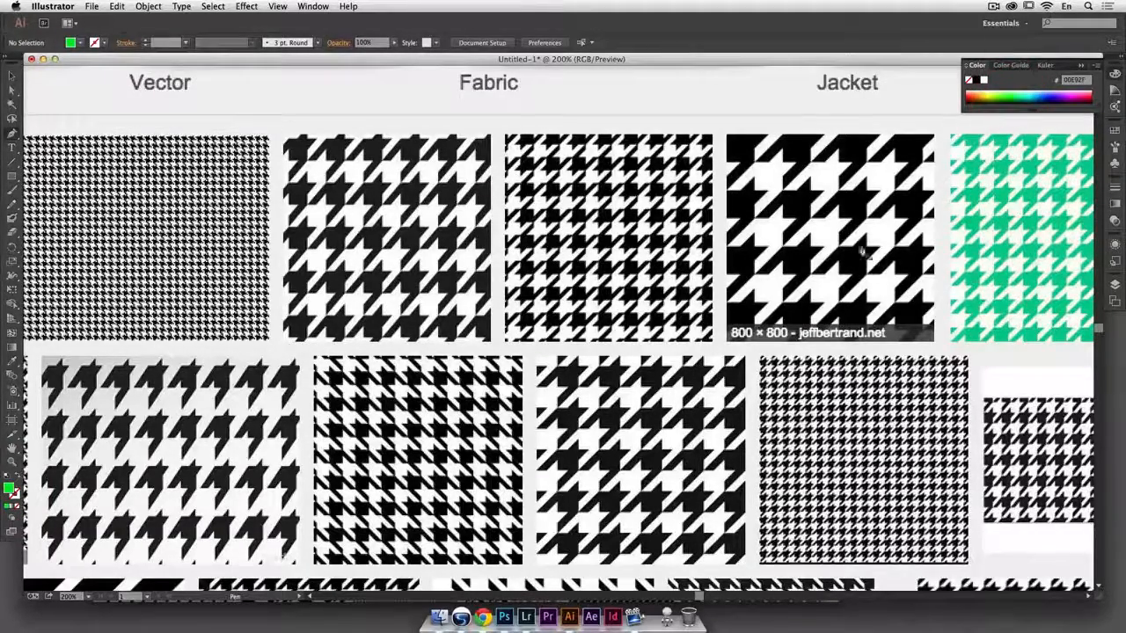
click(20, 481)
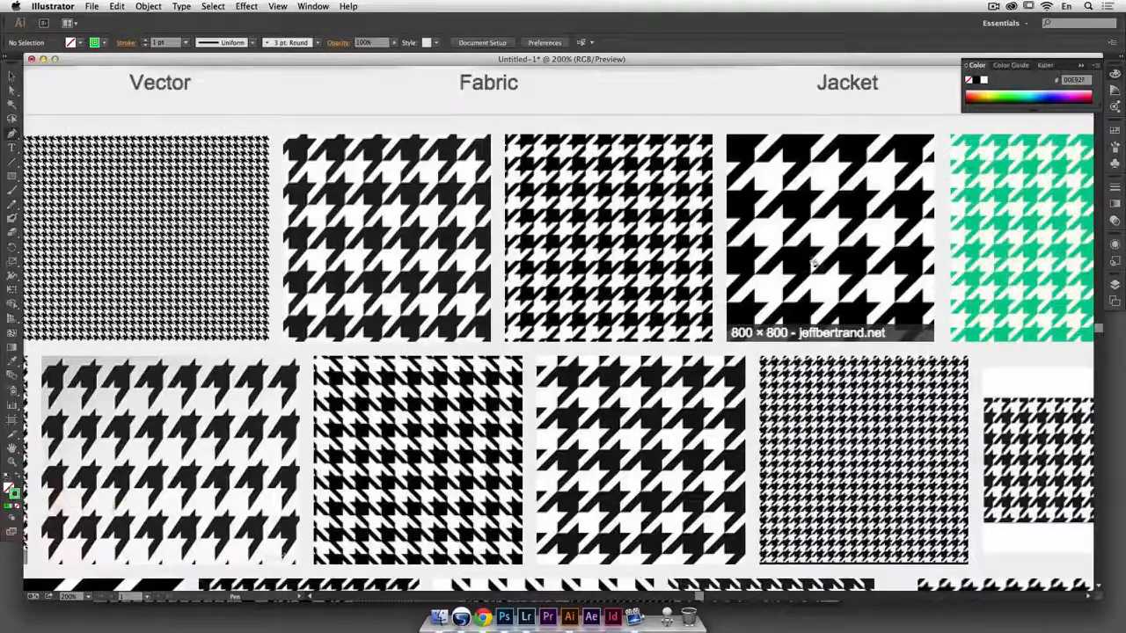
Trace the upper edge of one black houndstooth shape in the jeffbertrand.net sample, from its tail tip over the top spike, and end the path.
click(755, 275)
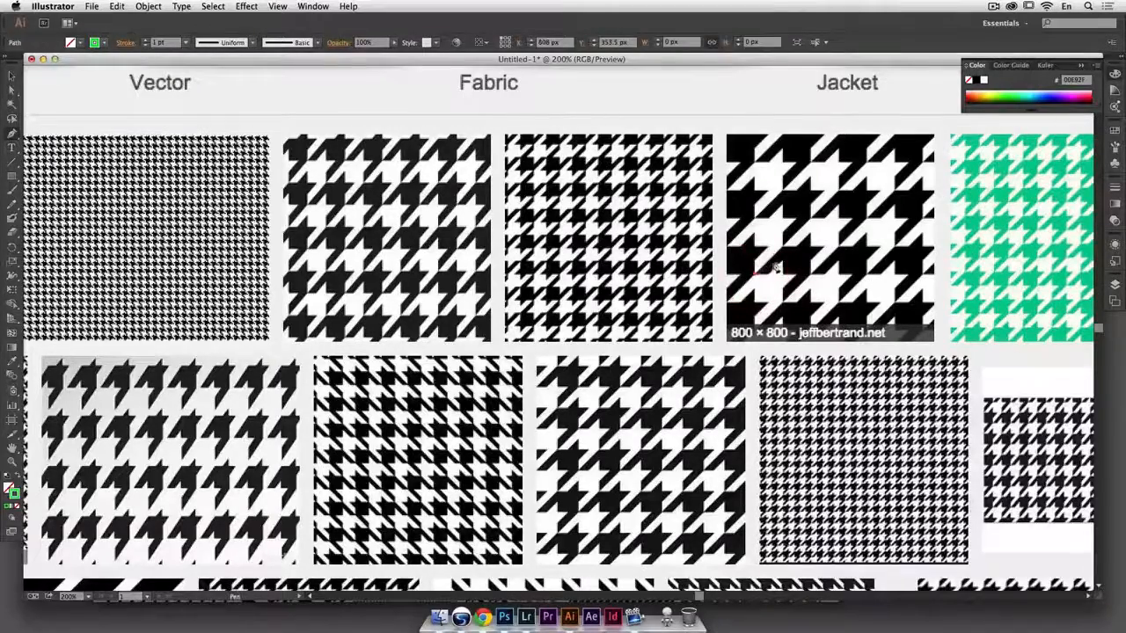
key(shift)
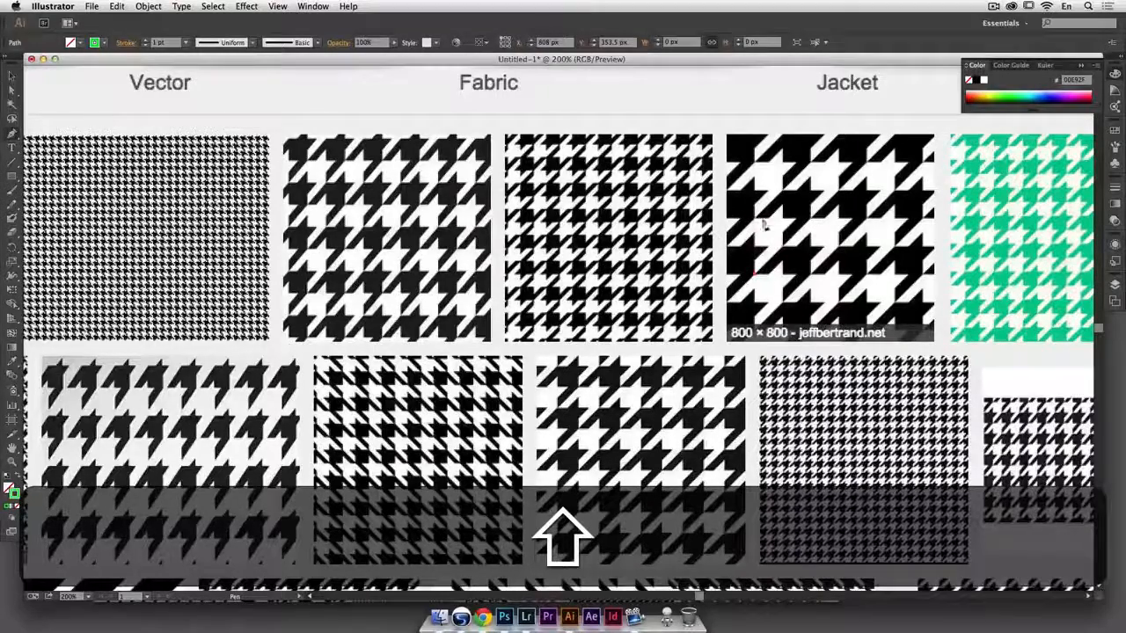
shift+click(796, 253)
shift+click(798, 251)
shift+click(810, 238)
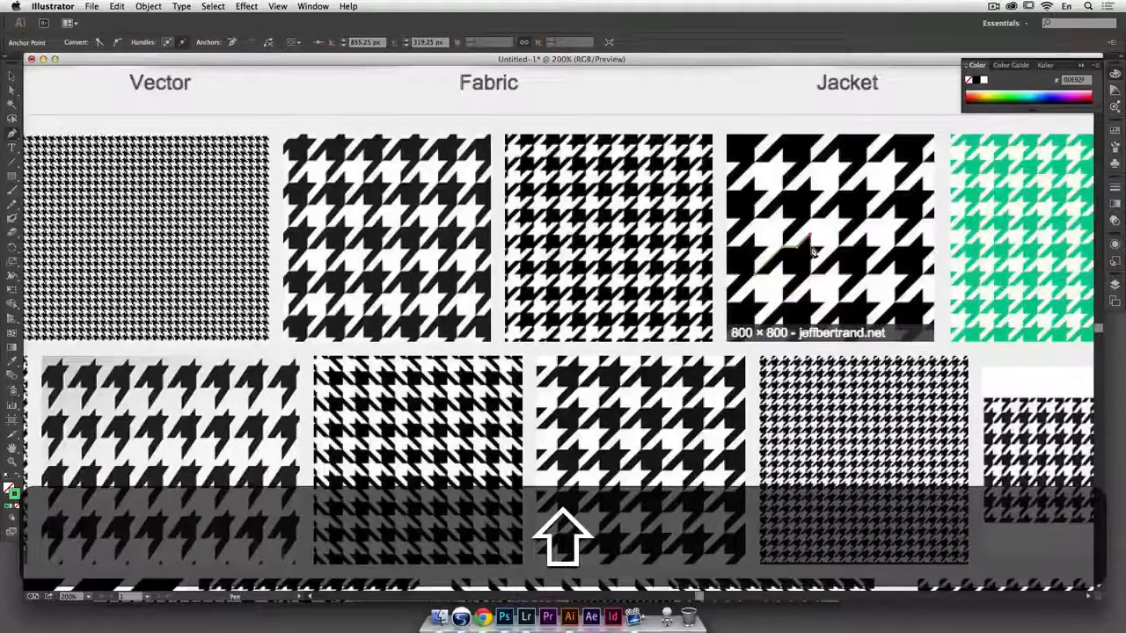
key(super)
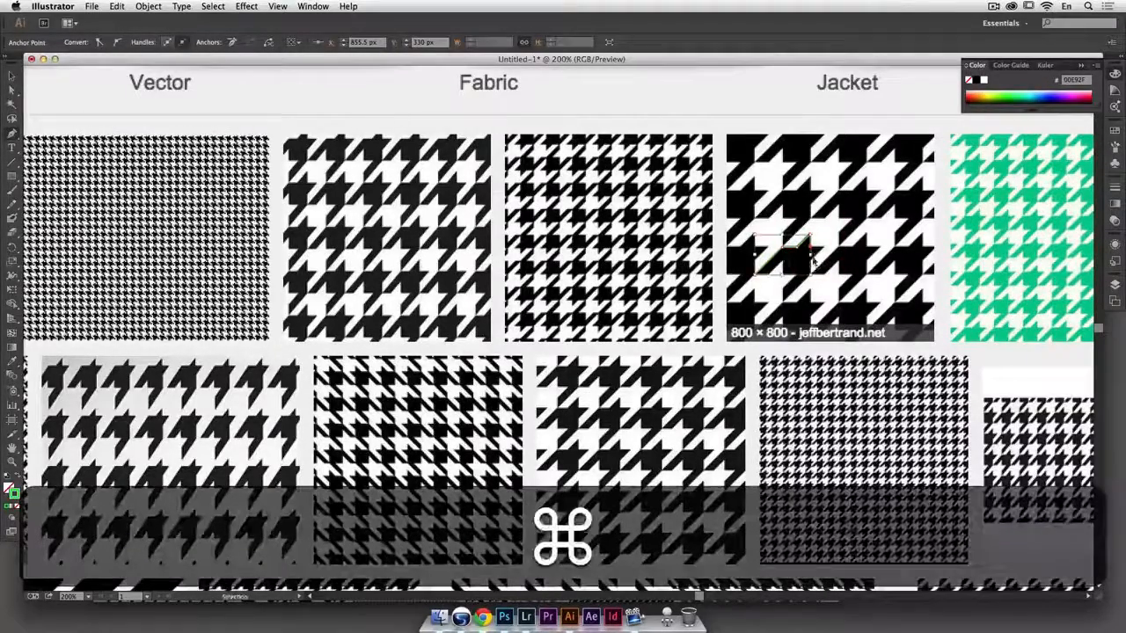
super+click(779, 244)
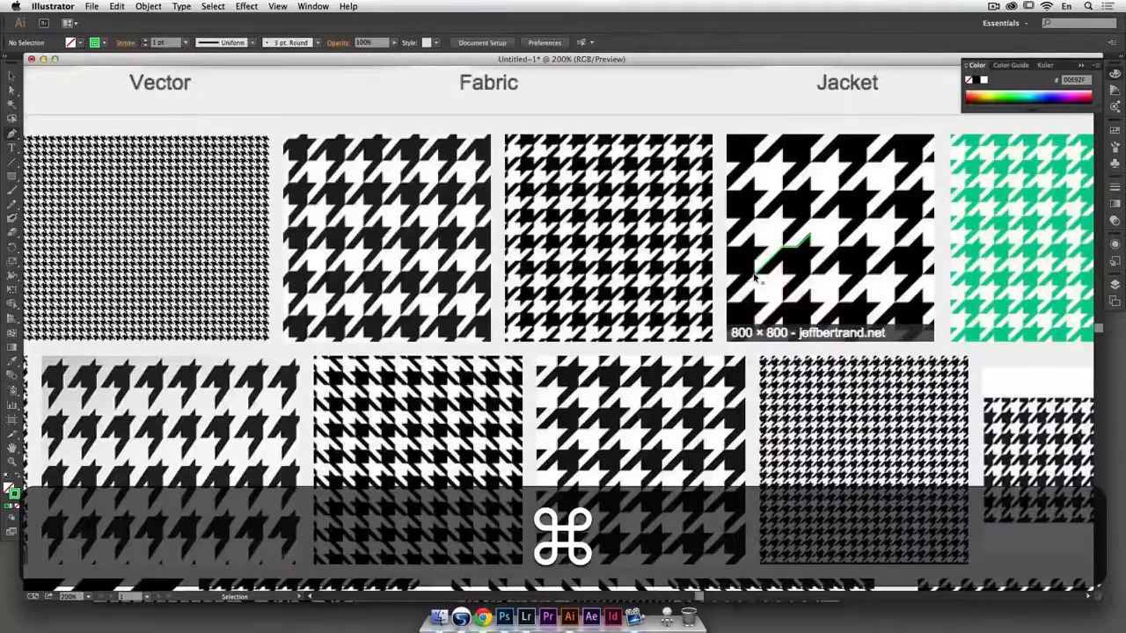
Continue the open path from the tail tip along the tail's base, up its inner diagonal and down to the body's lower corner.
click(755, 276)
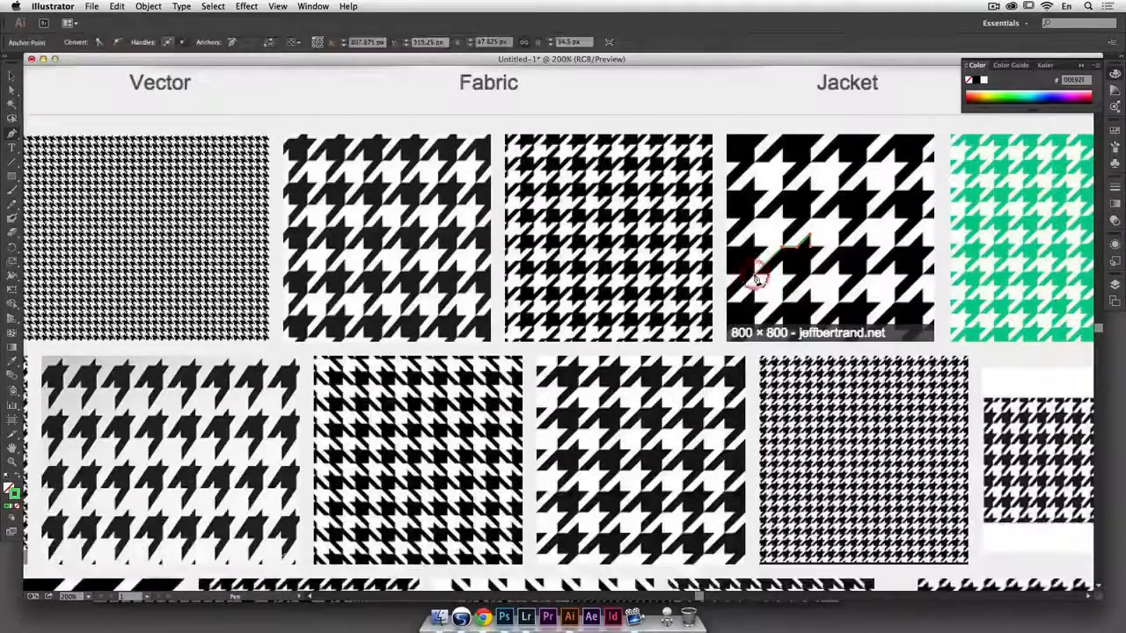
shift+click(768, 277)
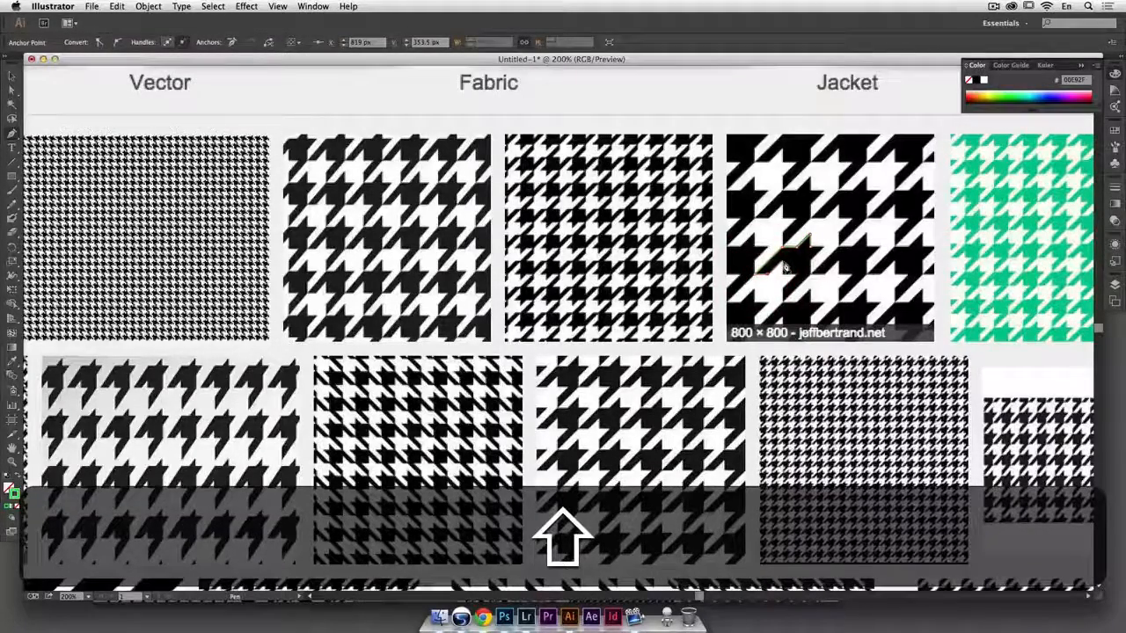
shift+click(783, 259)
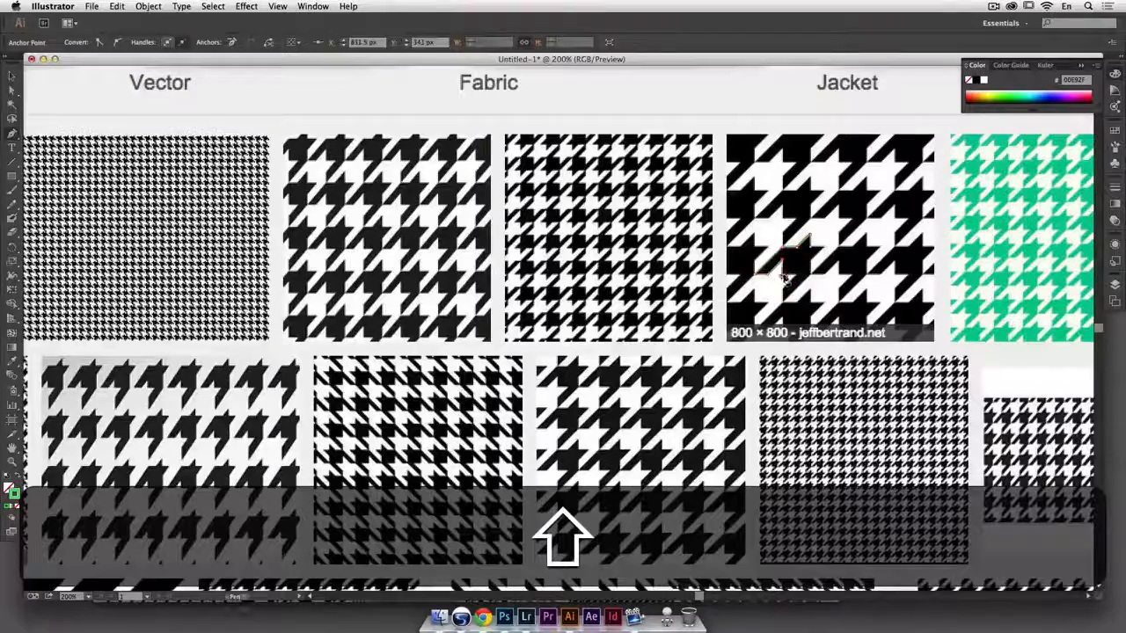
Finish the half outline, select it as a whole and show its appearance attributes.
super+click(781, 279)
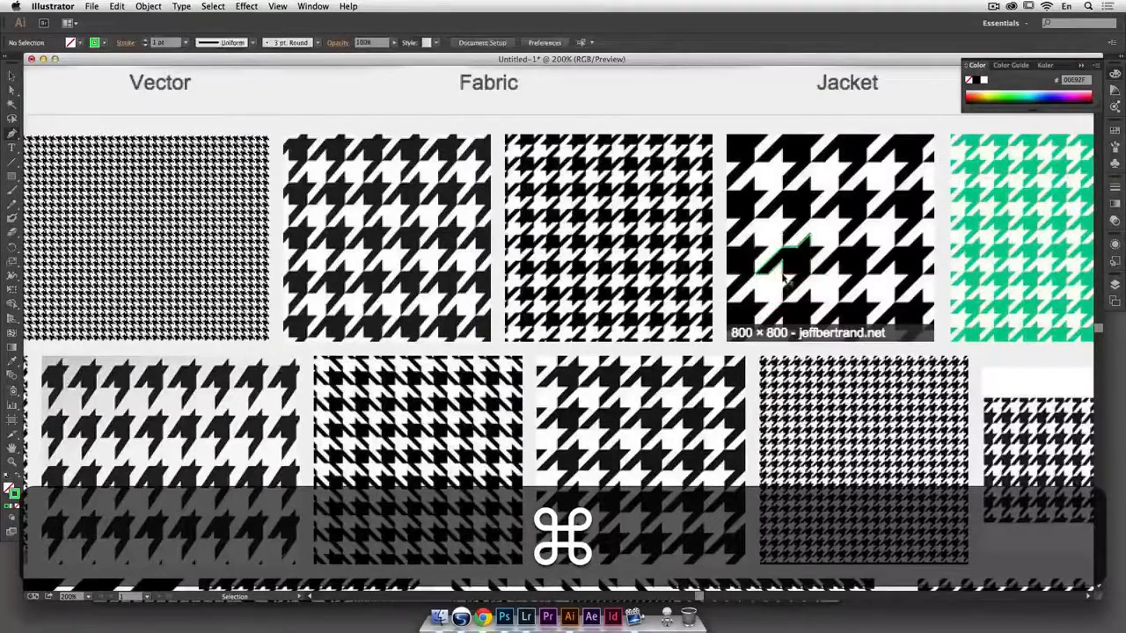
super+click(782, 277)
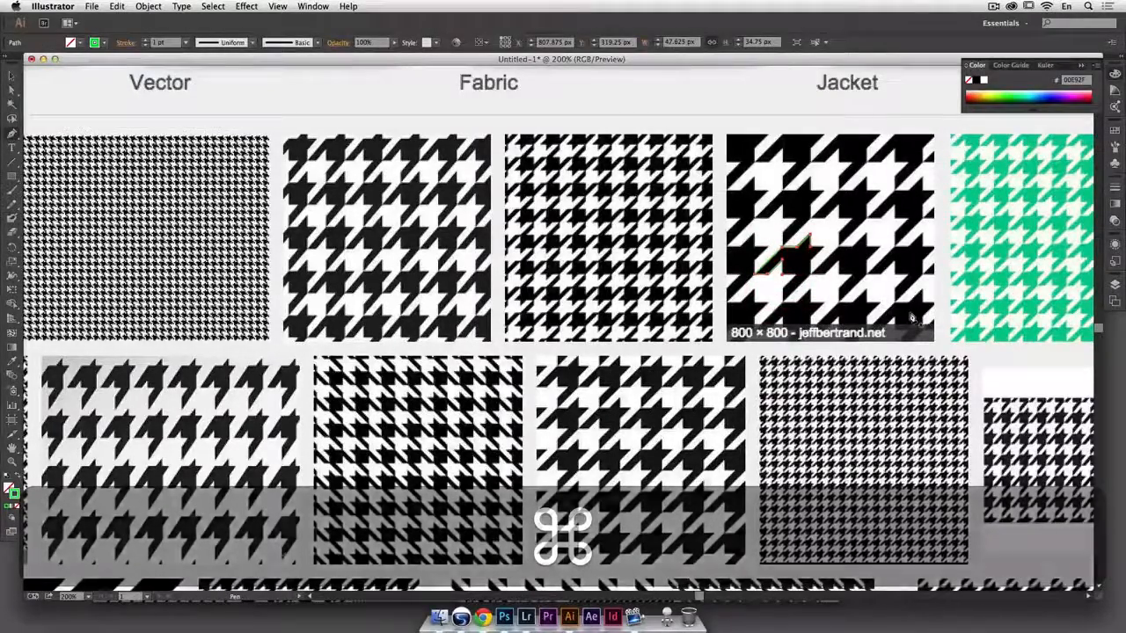
click(12, 76)
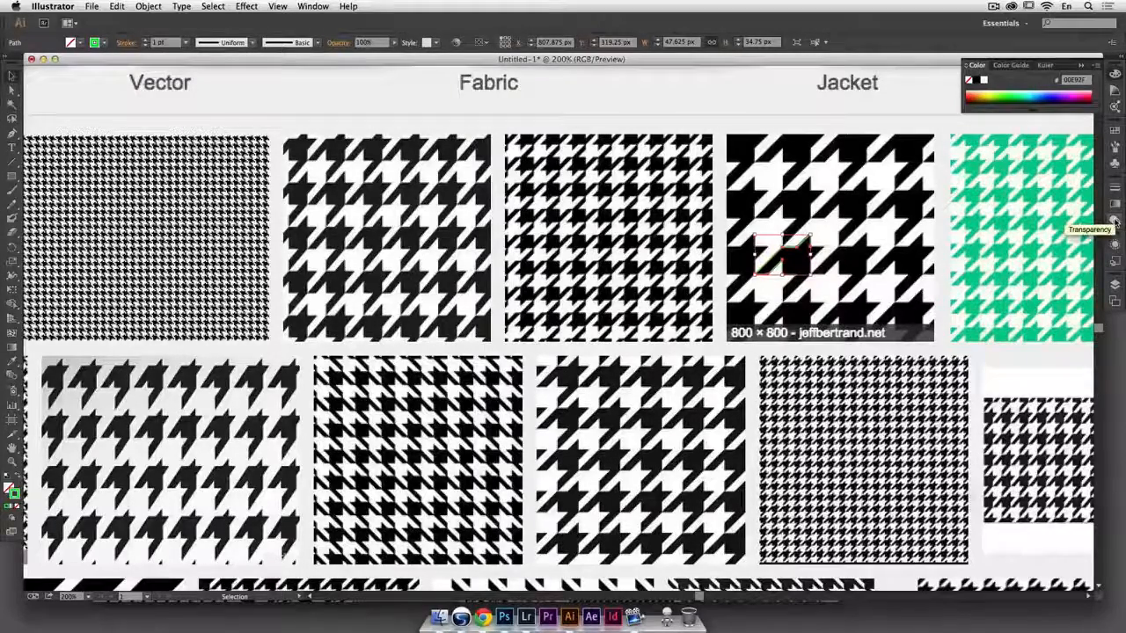
click(1115, 247)
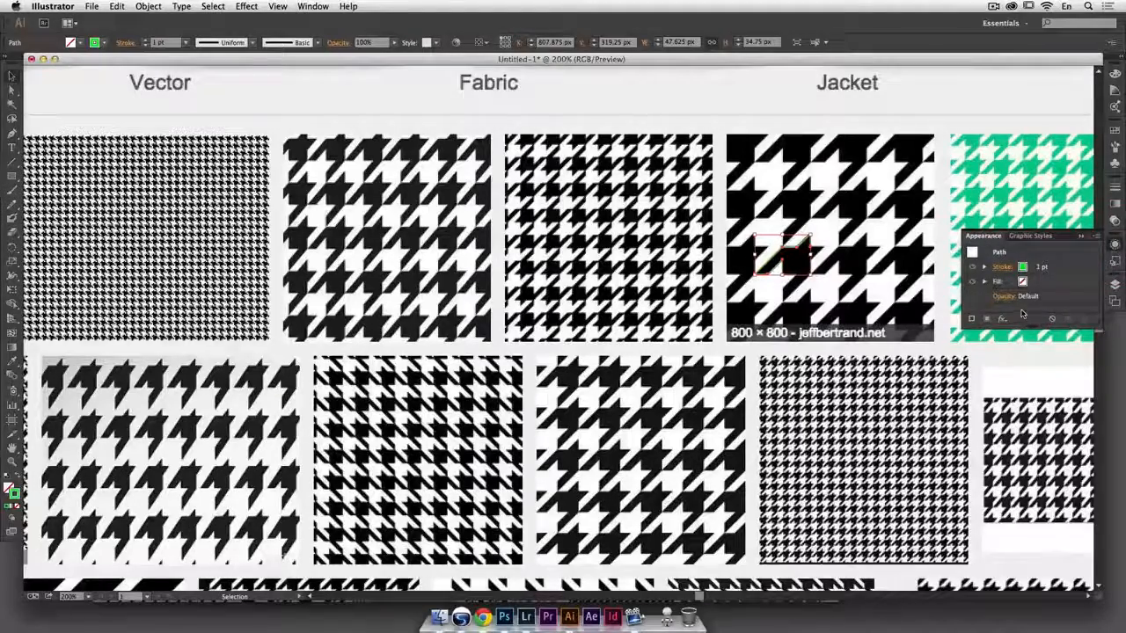
click(1003, 318)
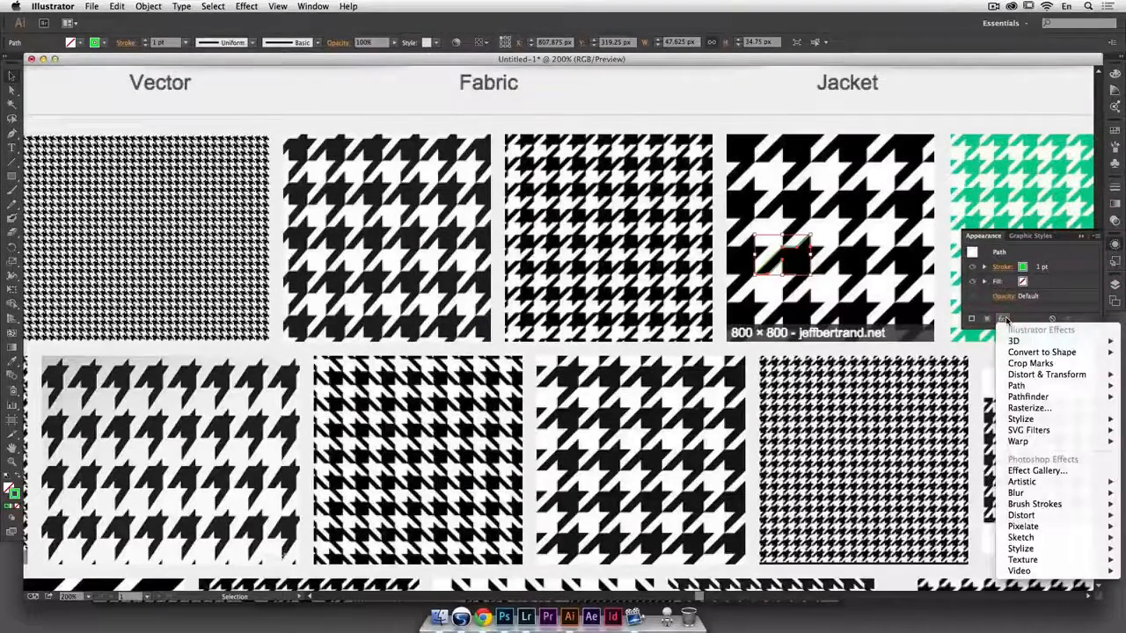
mouse_move(1048, 375)
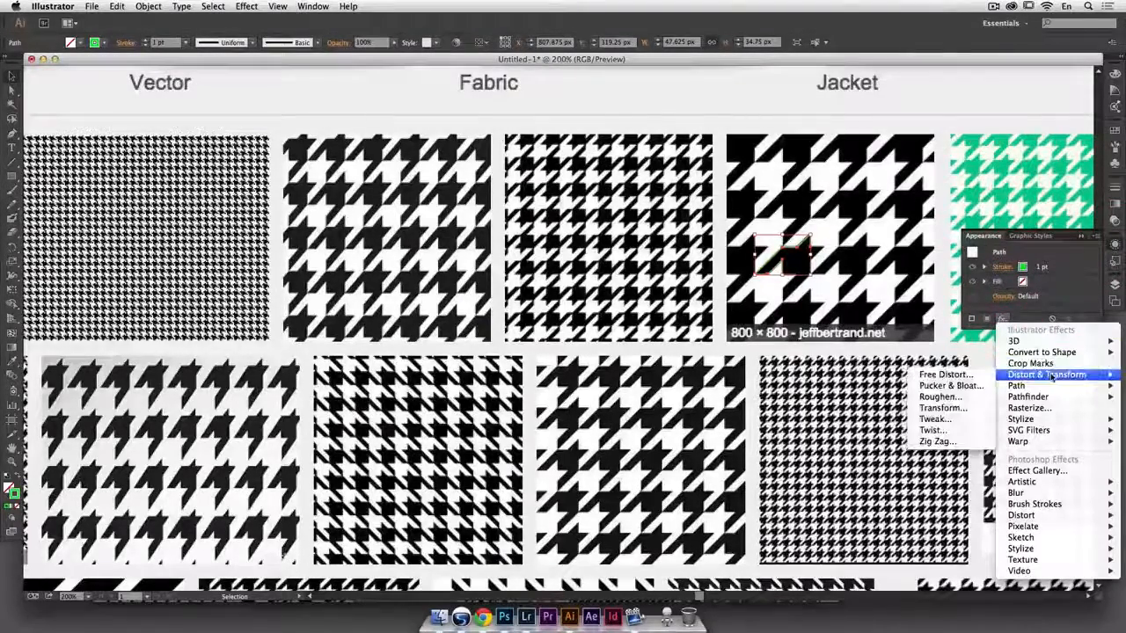
click(962, 410)
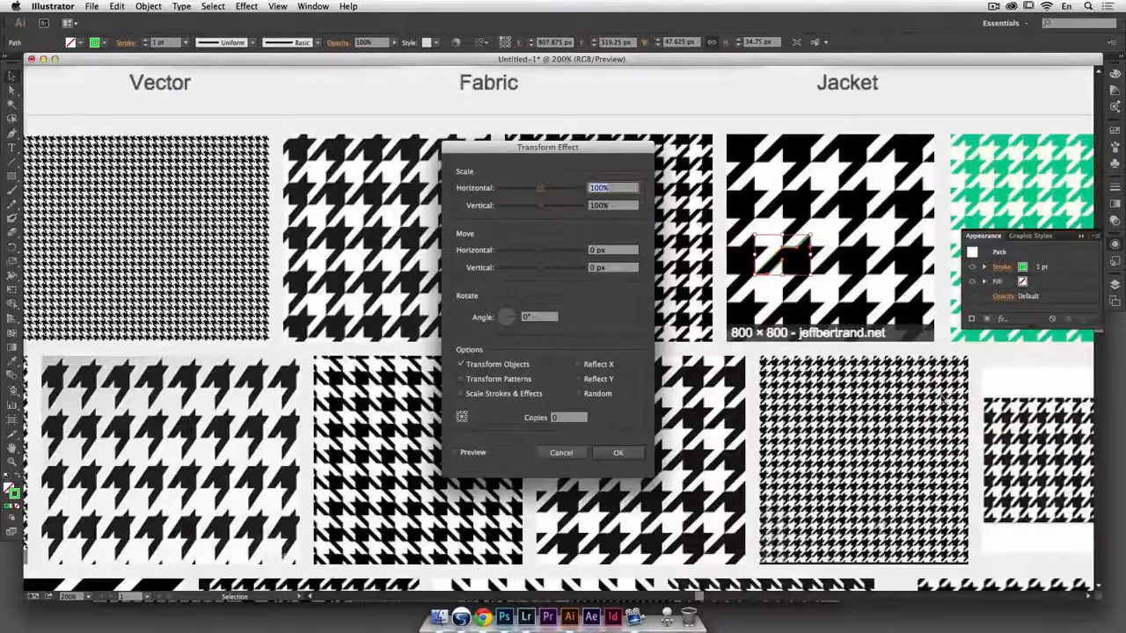
key(super+plus)
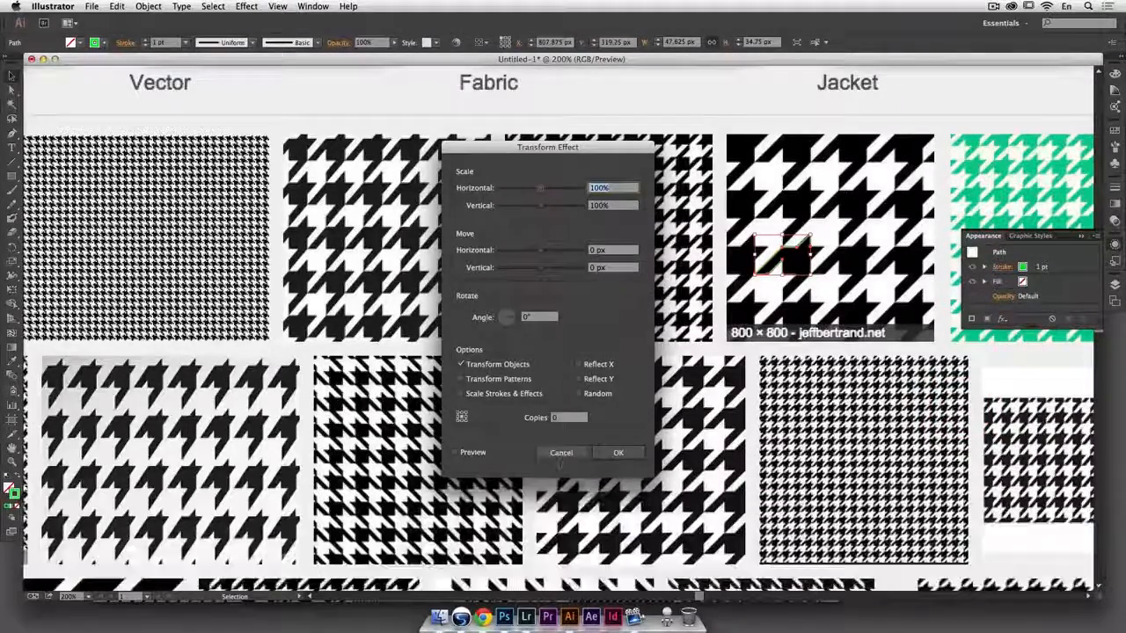
key(Escape)
Add a Transform effect to the traced half outline with 1 copy and the preview turned on.
key(super+plus)
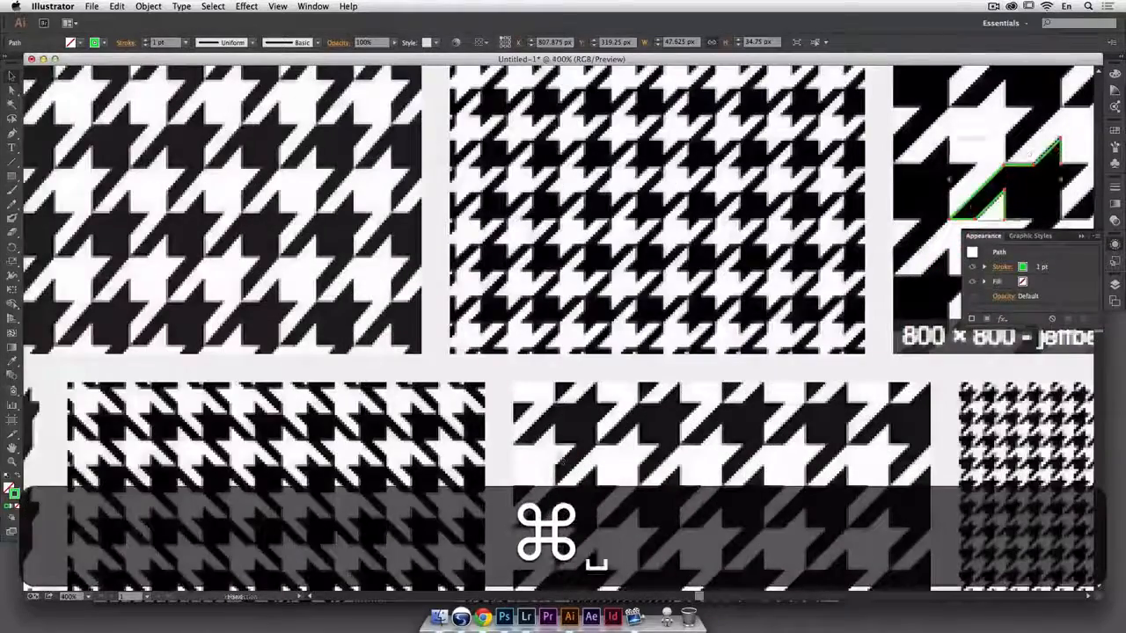
scroll(560, 459, right, 10)
key(super+plus)
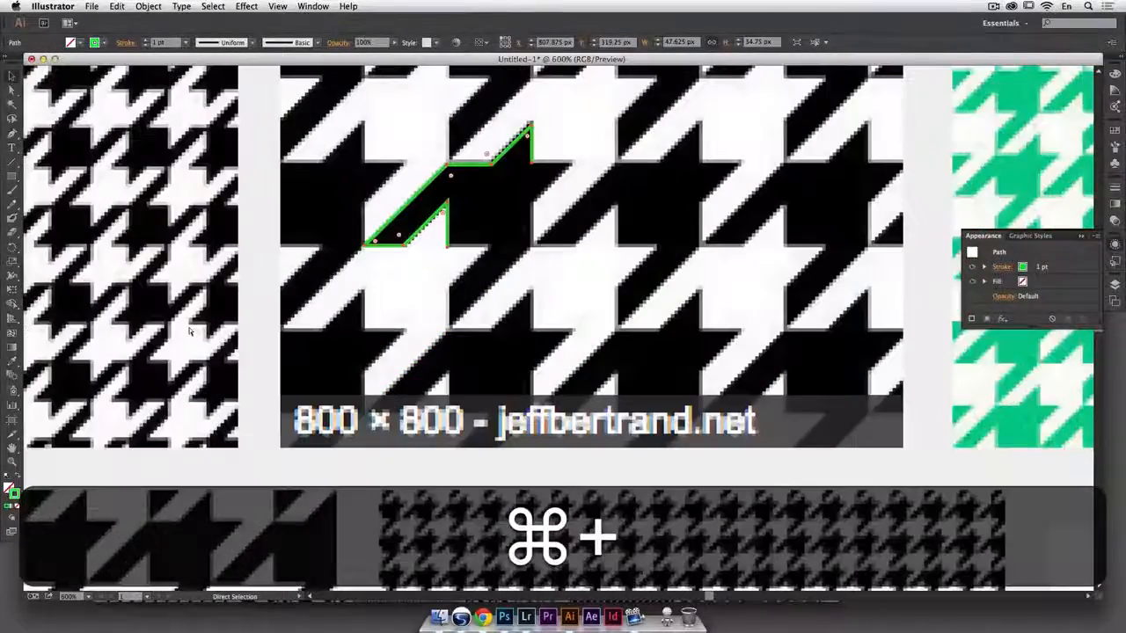
key(super+plus)
drag(449, 341, 448, 402)
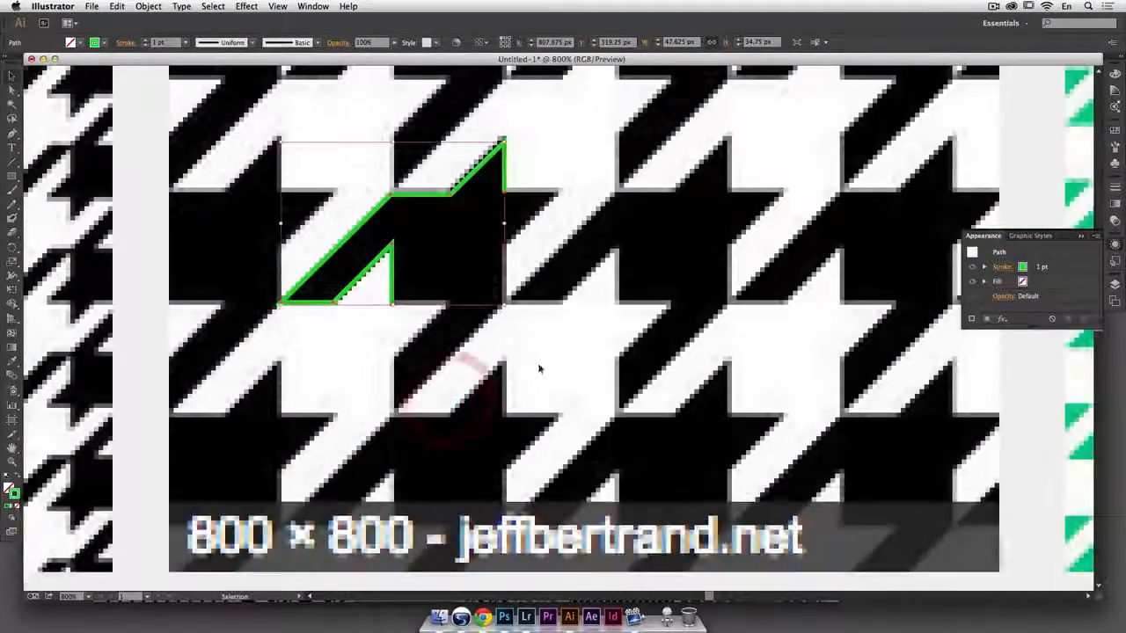
click(1005, 318)
mouse_move(1047, 375)
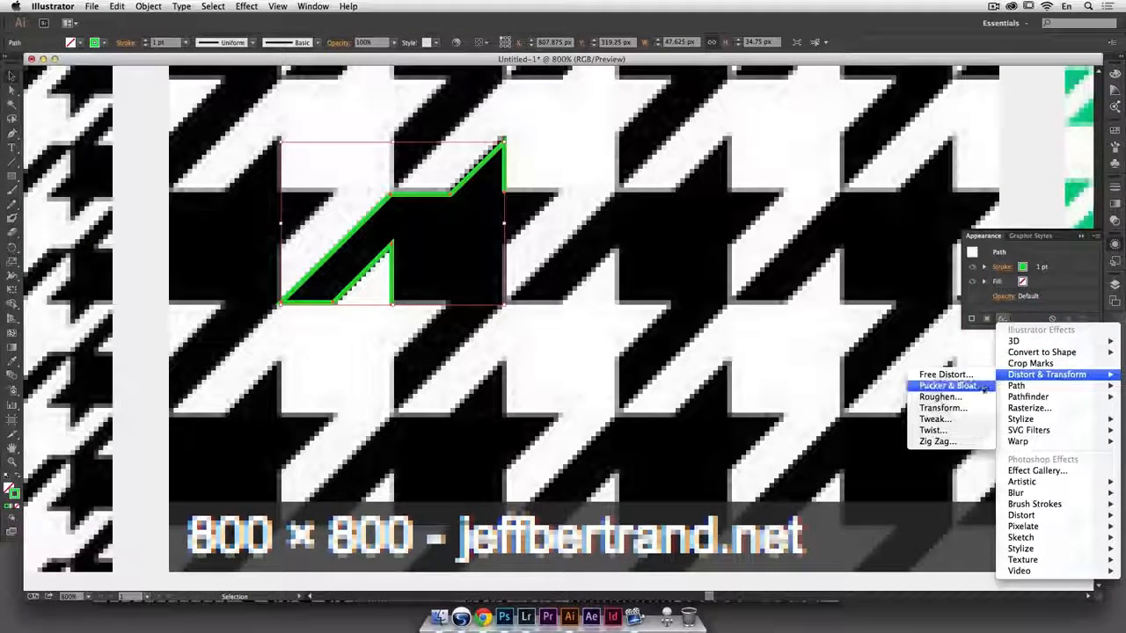
click(968, 409)
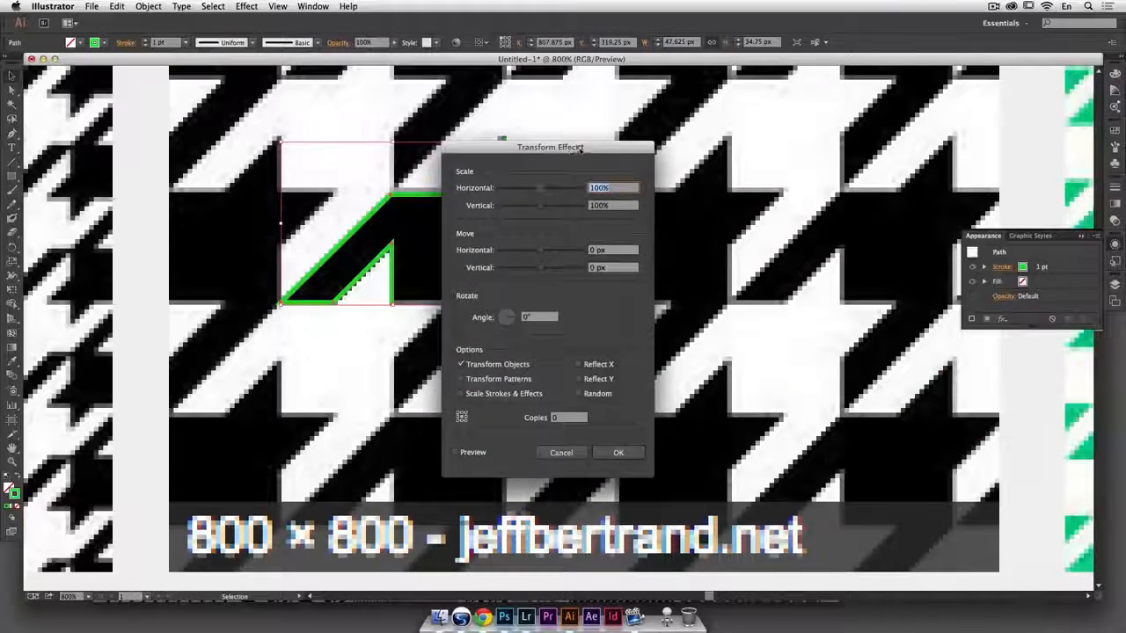
drag(578, 151, 785, 169)
click(774, 435)
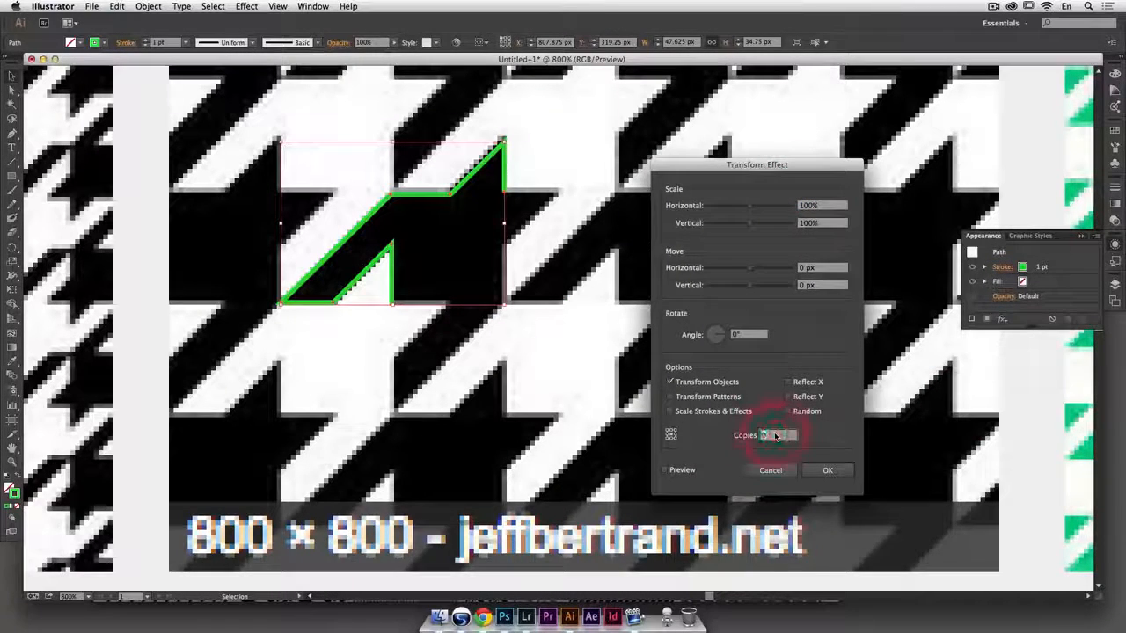
text(1)
click(683, 472)
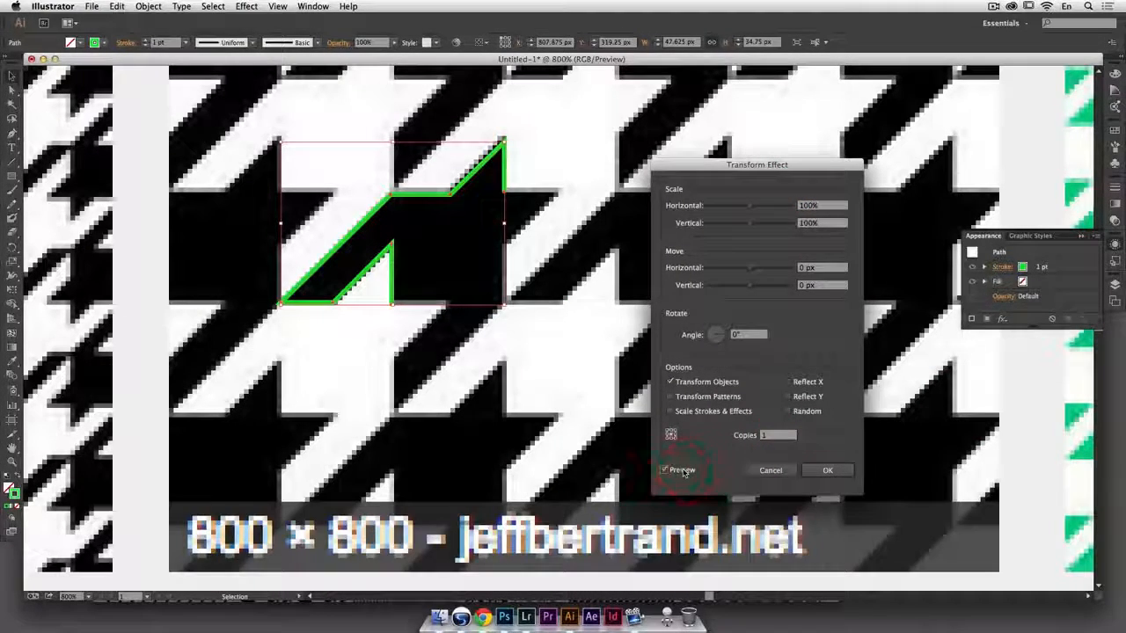
Offset the transformed copy 6 px horizontally and 5 px vertically.
click(827, 272)
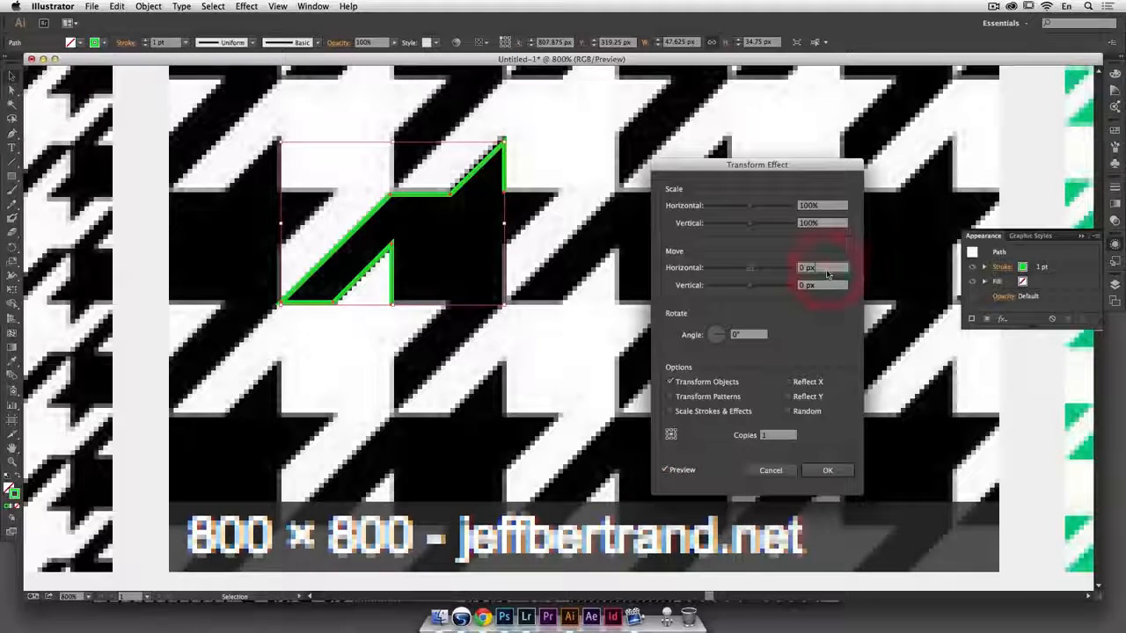
key(Up)
key(Up)
key(Up)
key(Up)
key(Up)
key(Up)
key(Tab)
key(Up)
key(Up)
key(Up)
key(Up)
key(Up)
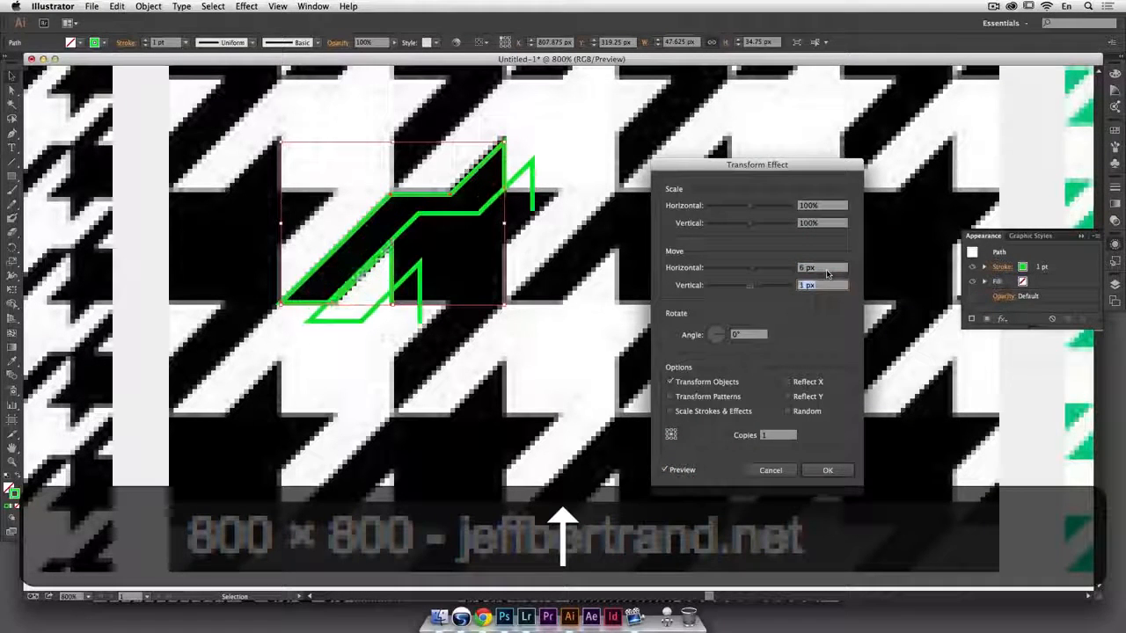
Reflect the transformed copy with Reflect X and set its rotation angle to 90°.
click(809, 382)
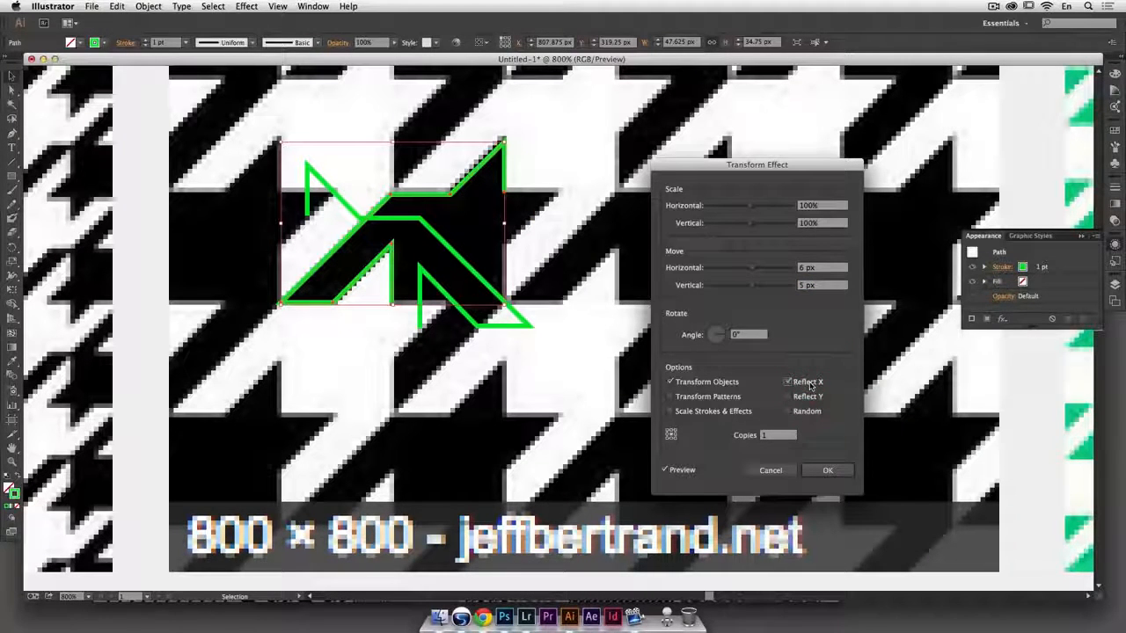
click(742, 335)
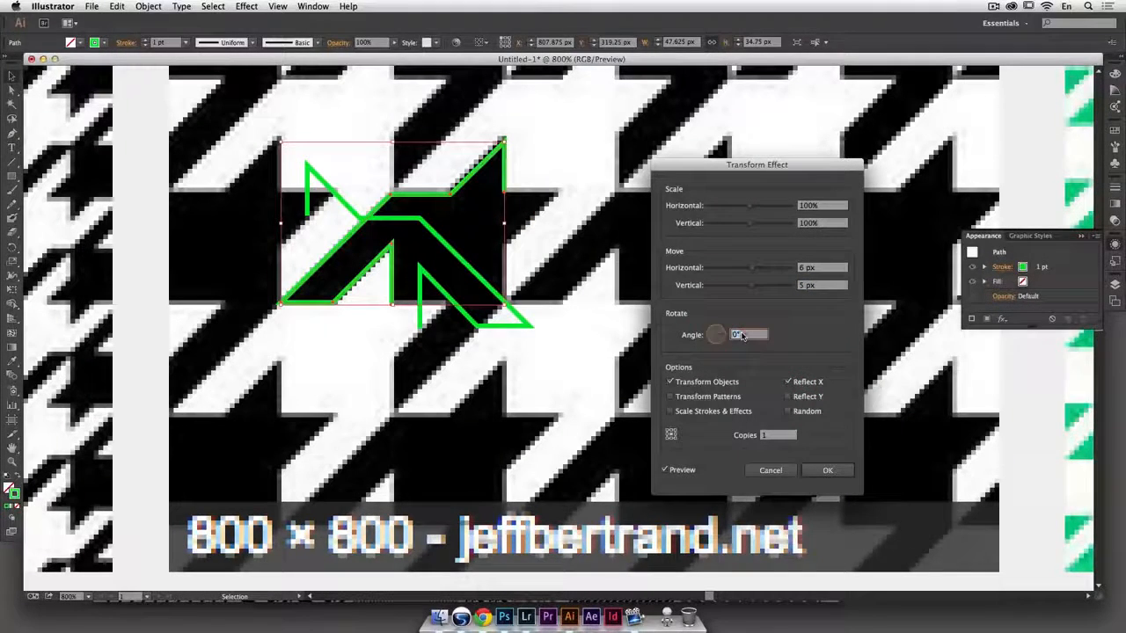
text(90)
key(Tab)
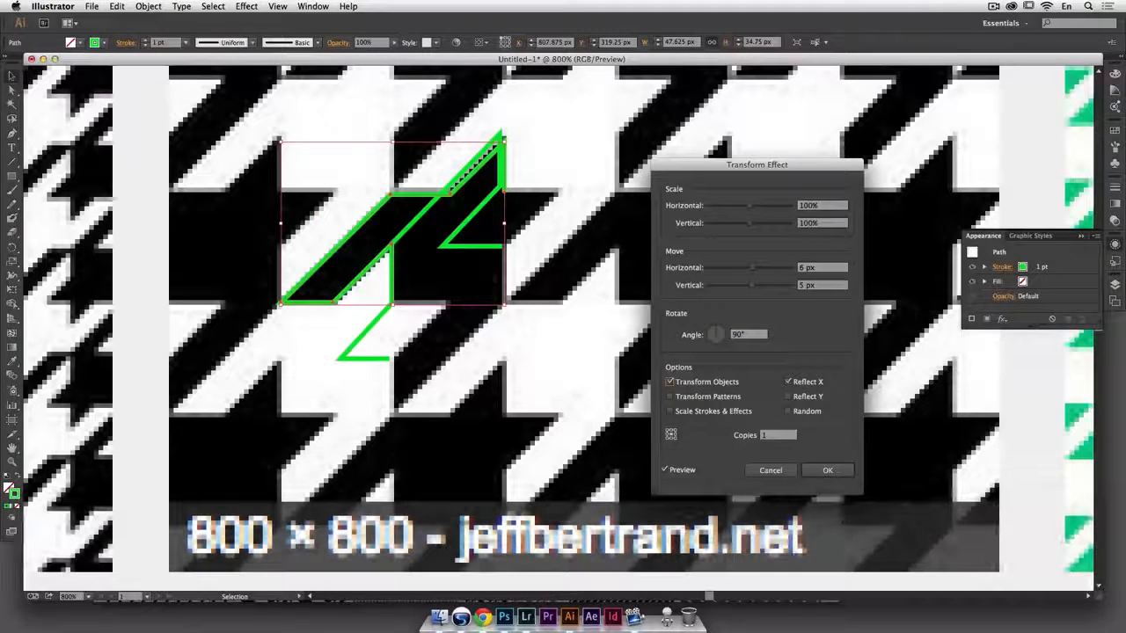
Increase the copy's offset to 12 px horizontally and 10 px vertically.
click(822, 270)
key(Up)
key(Up)
key(Up)
key(Up)
key(Up)
key(Up)
key(Tab)
key(Up)
key(Up)
key(Up)
key(Up)
key(Up)
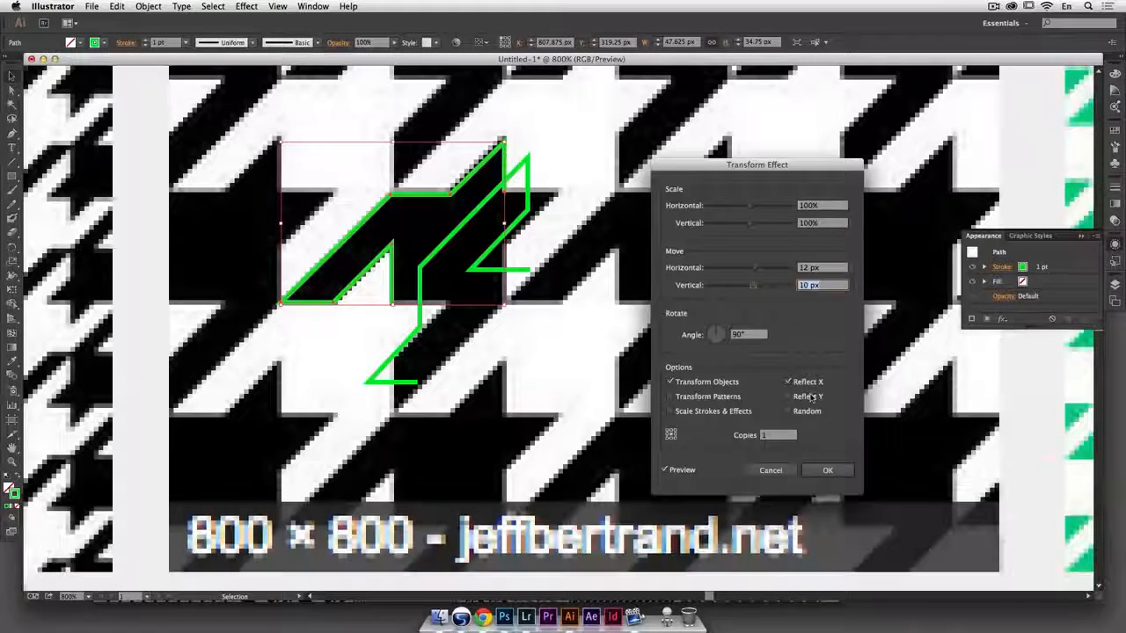
Try Reflect Y on the copy, turn it back off, and set the rotation angle to -90°.
click(810, 397)
click(810, 397)
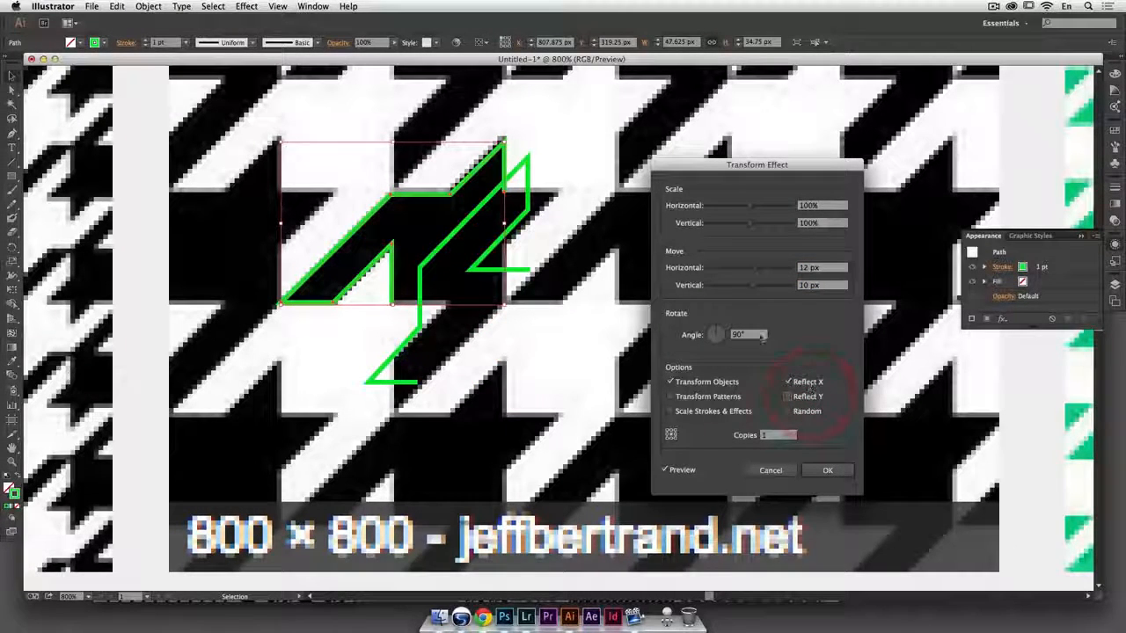
click(737, 337)
key(Left)
text(-)
key(Tab)
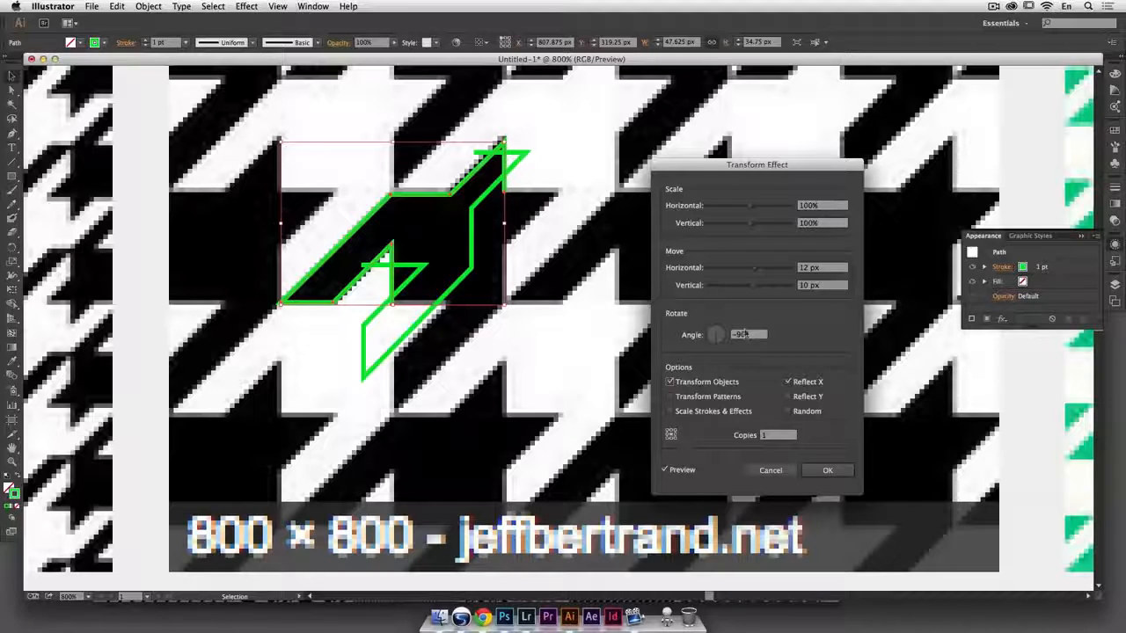
Set the copy's horizontal and vertical offsets to 18 px each so the halves join into a full houndstooth outline, and apply the effect.
click(820, 268)
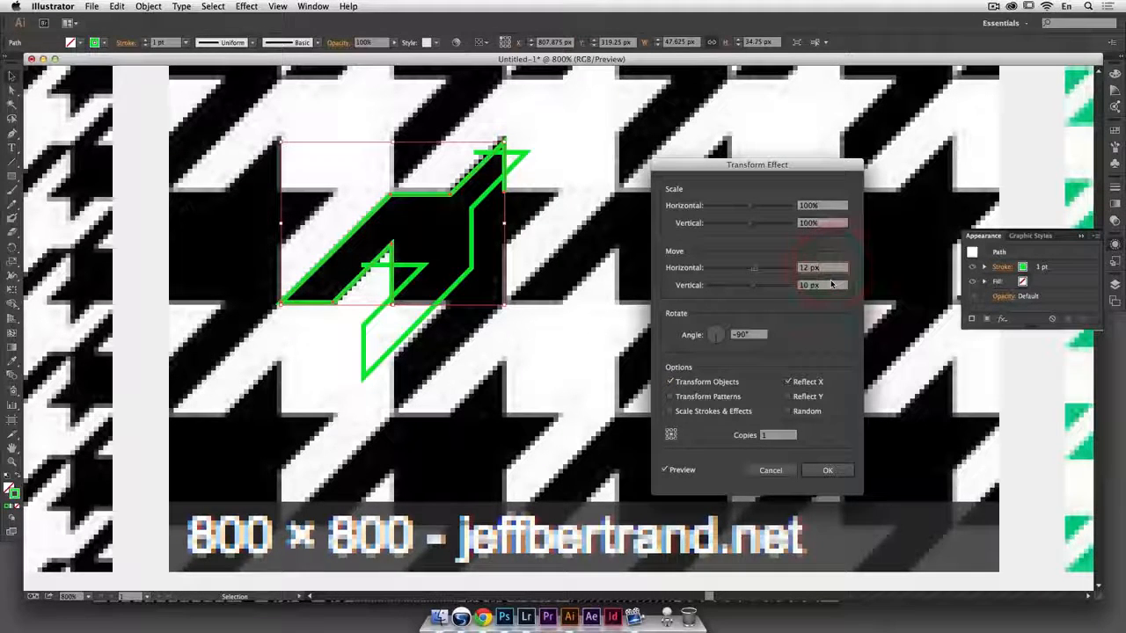
key(Up)
key(Up)
key(Up)
key(Up)
click(831, 285)
key(Up)
key(Up)
key(Up)
key(Up)
key(Up)
key(Up)
key(Up)
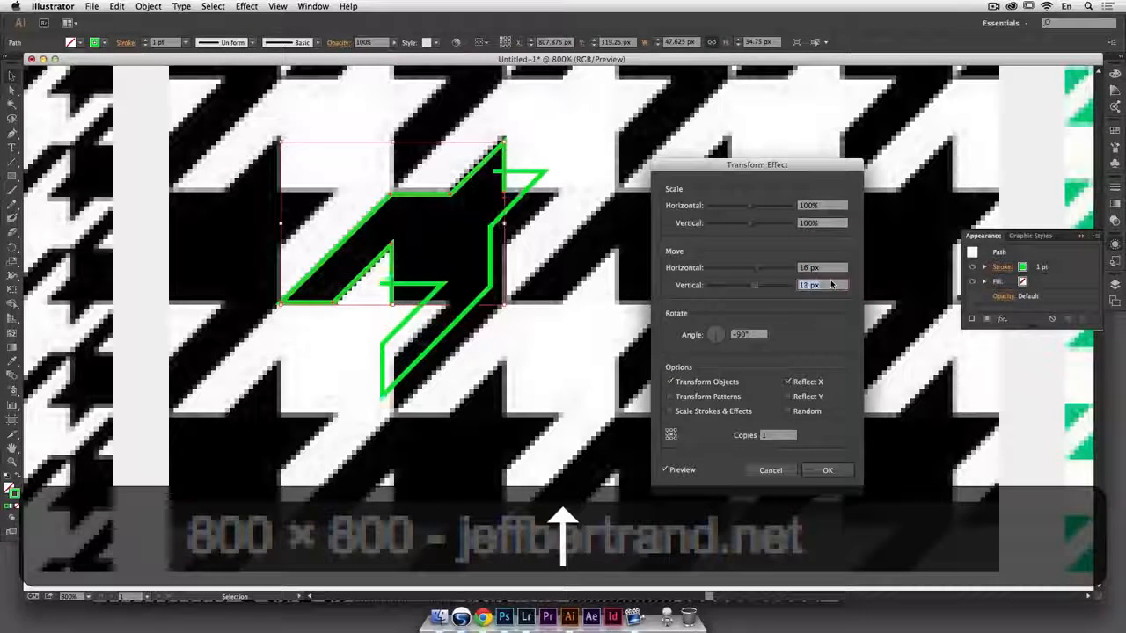
key(Tab)
key(shift+Tab)
key(shift+Tab)
key(Up)
key(Up)
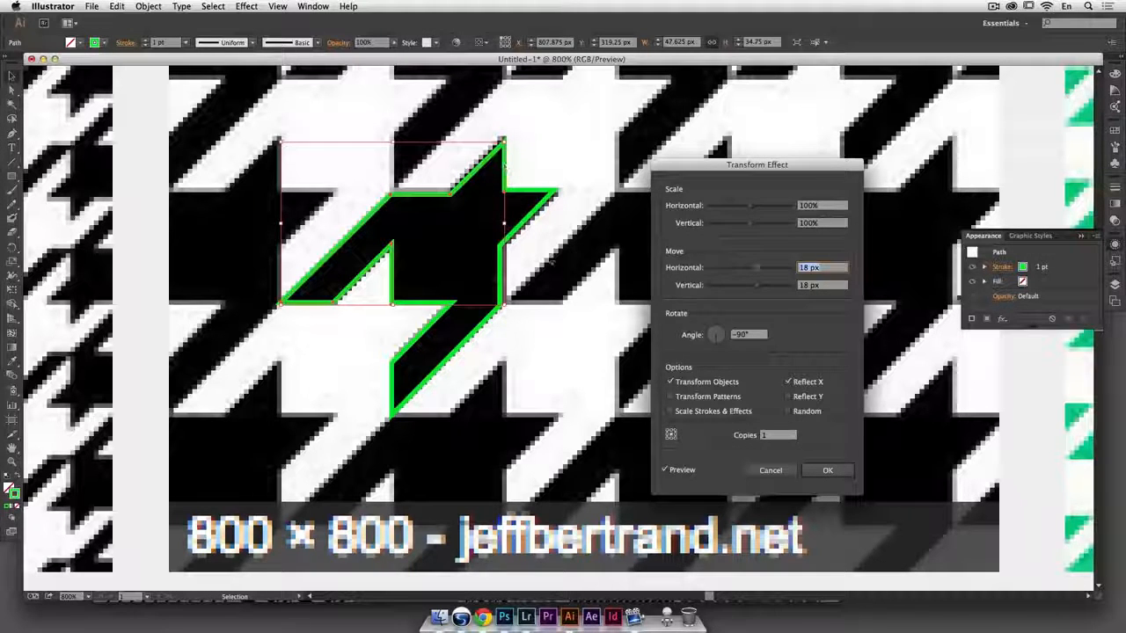
click(840, 473)
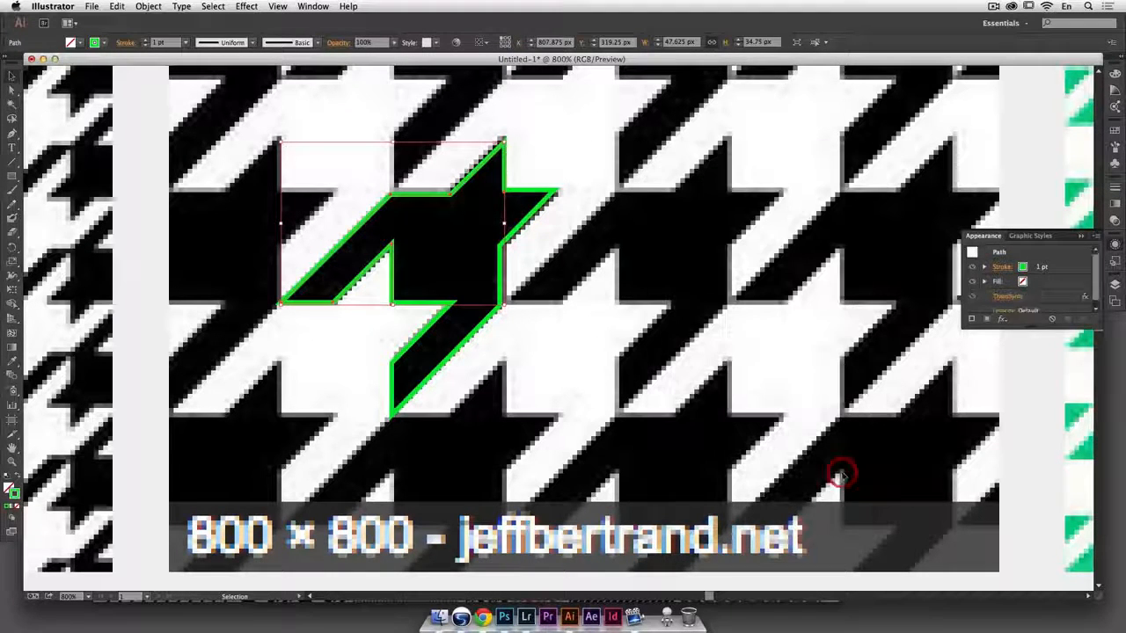
Swap the traced shape's fill and stroke, and set its Transform effect's horizontal and vertical offsets to 17 px each.
click(17, 479)
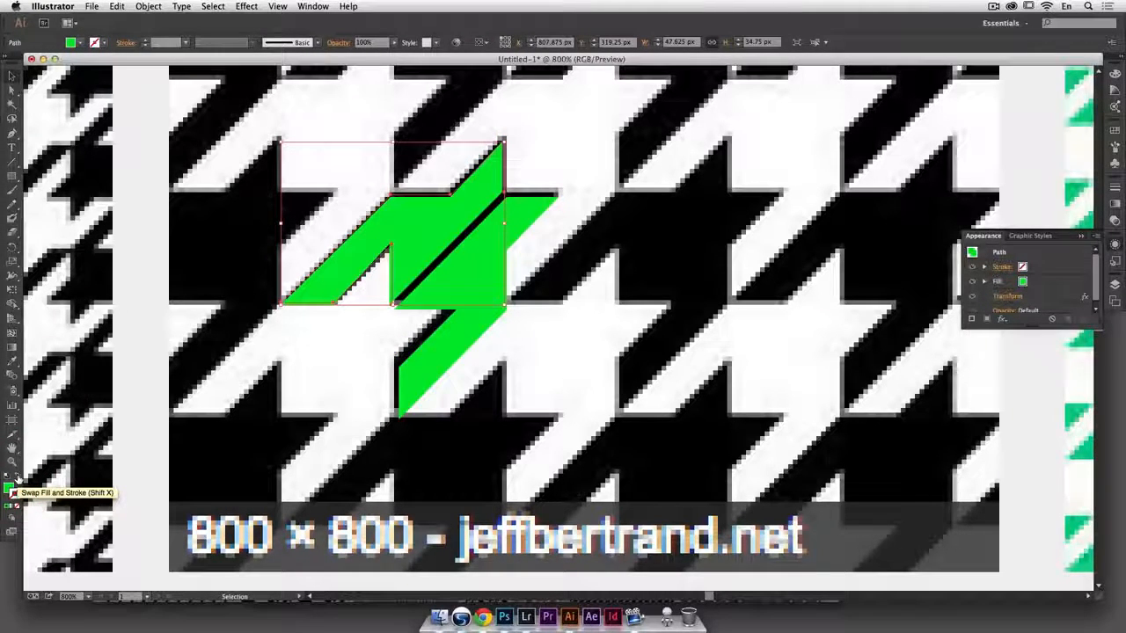
click(1007, 296)
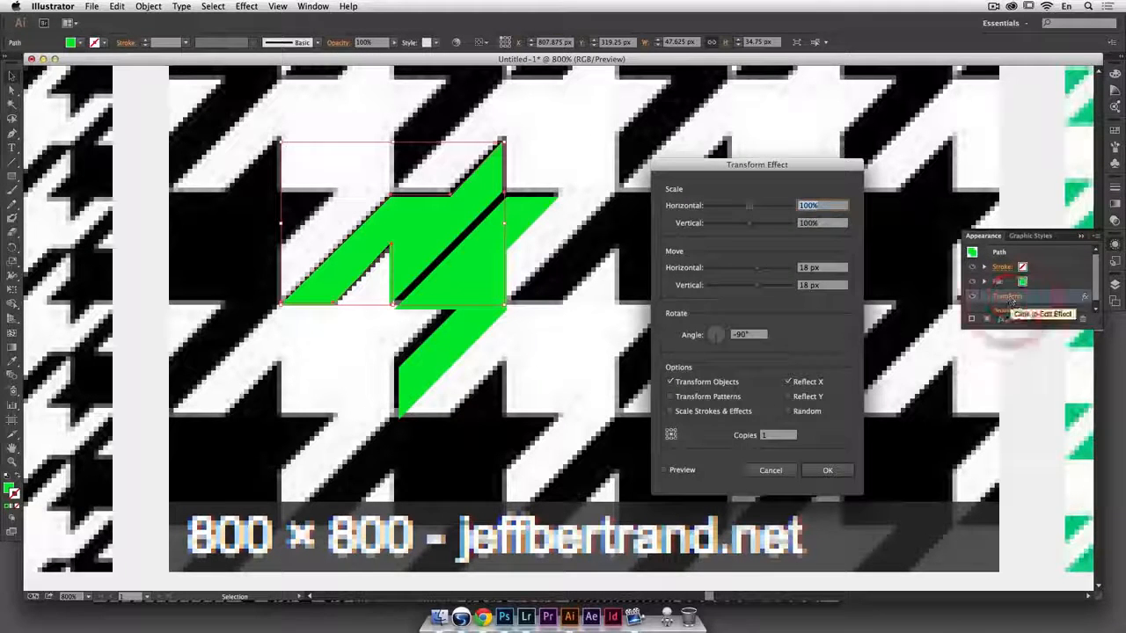
key(Tab)
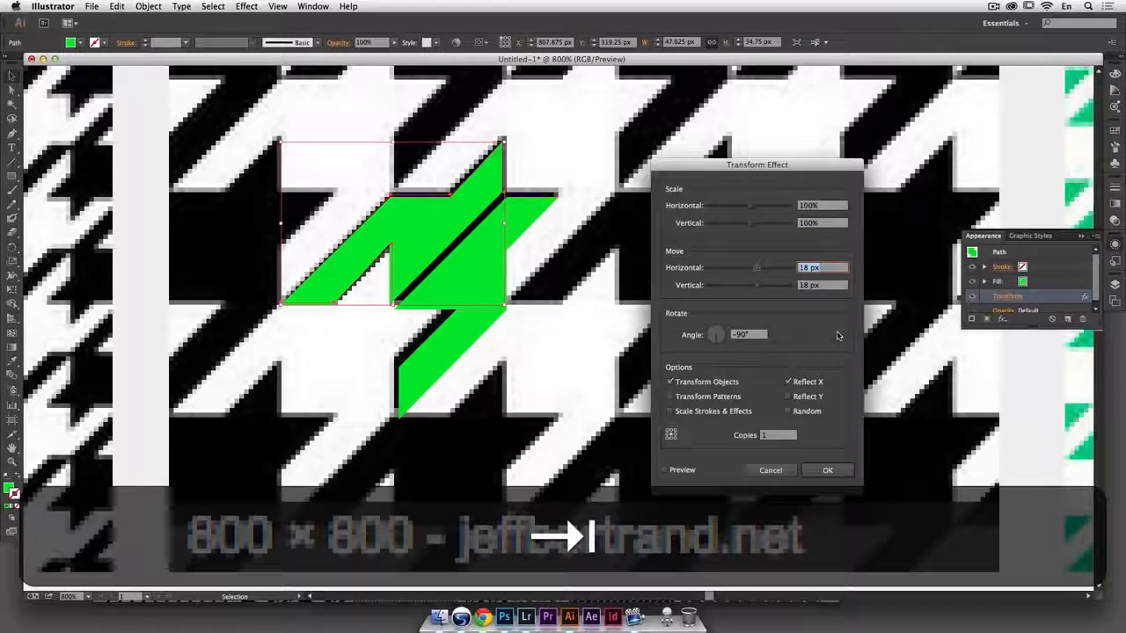
key(Down)
key(Tab)
key(Down)
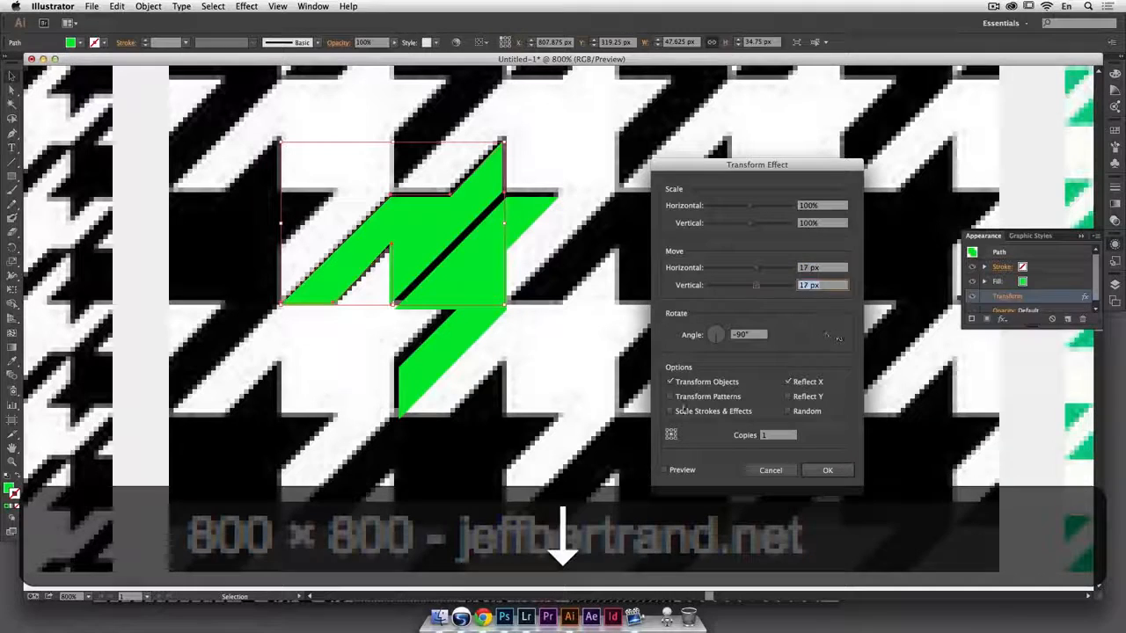
click(687, 472)
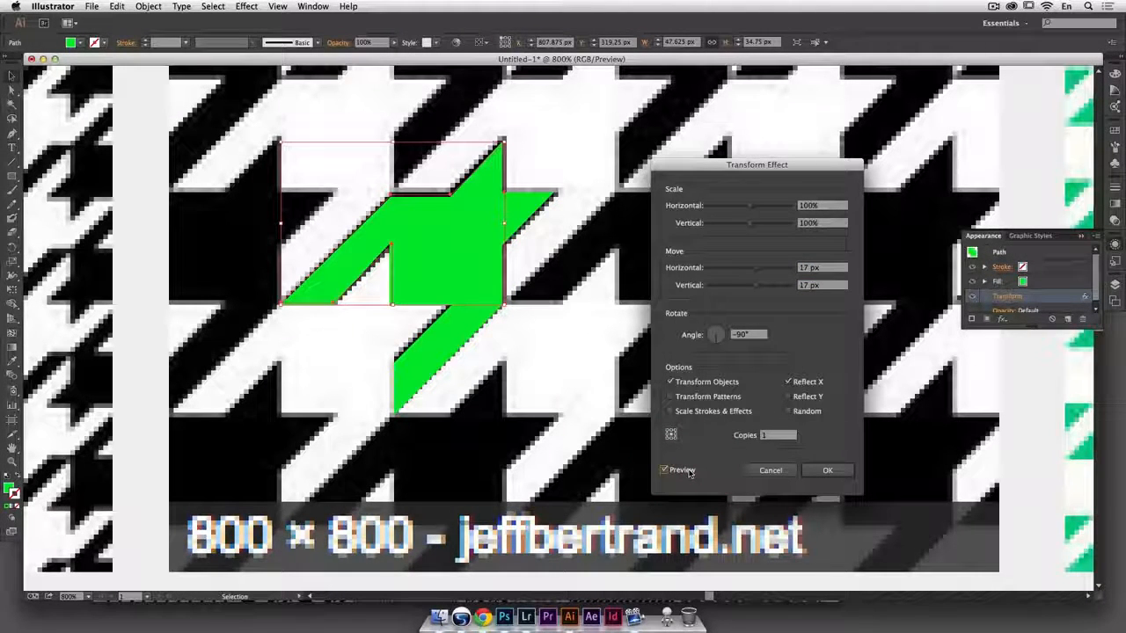
click(827, 471)
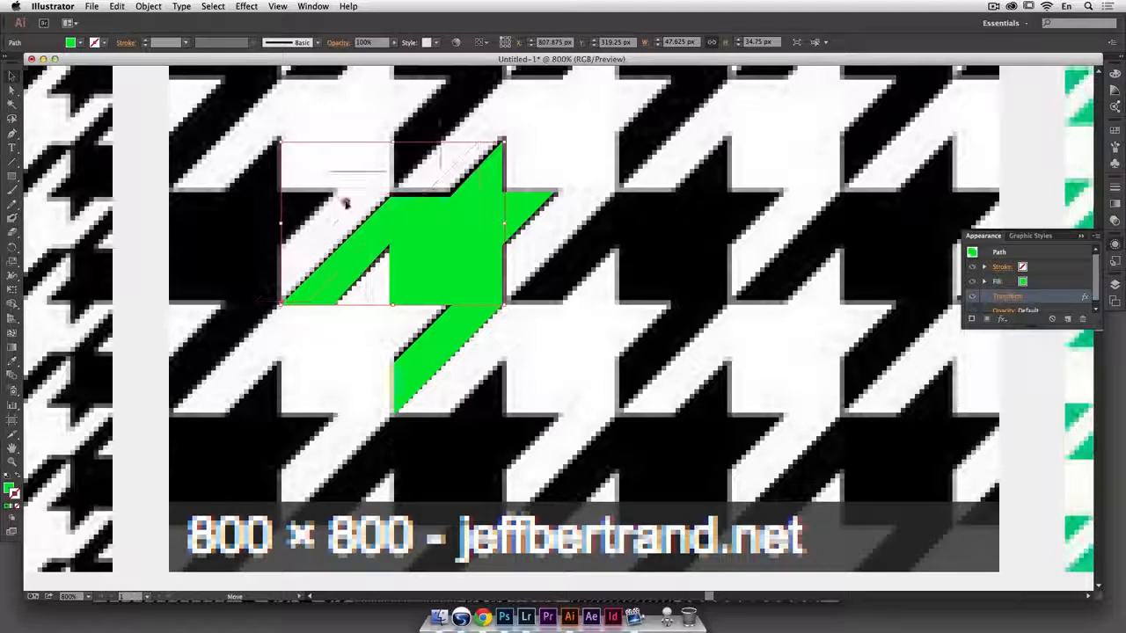
Expand the appearance of the green houndstooth shape so the transformed copy becomes real artwork.
drag(340, 192, 243, 176)
key(super+z)
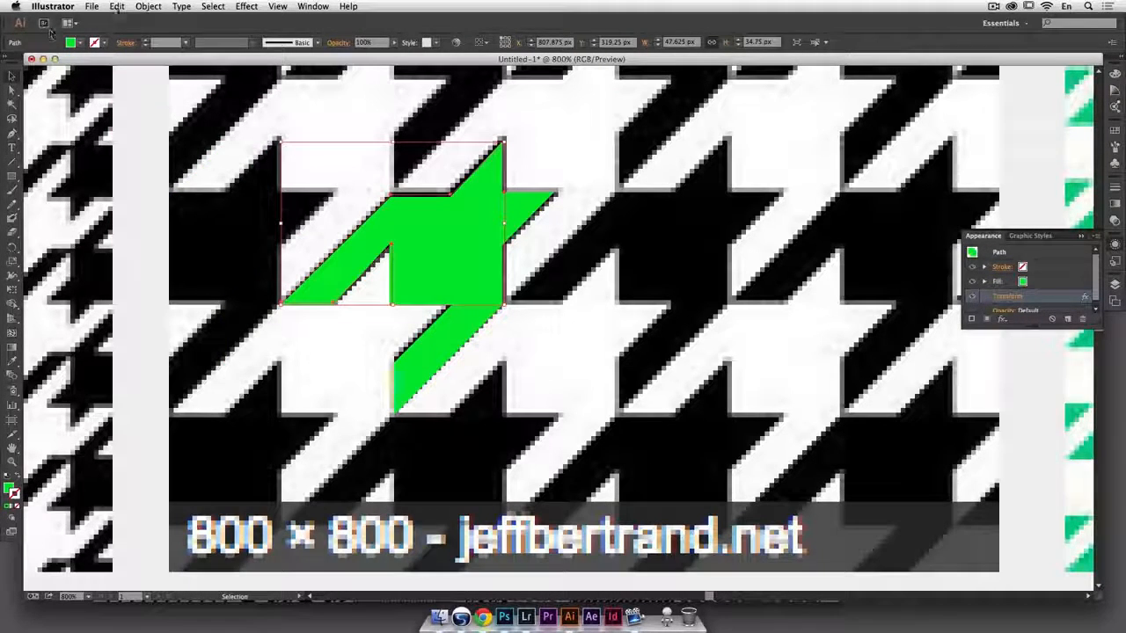
click(147, 7)
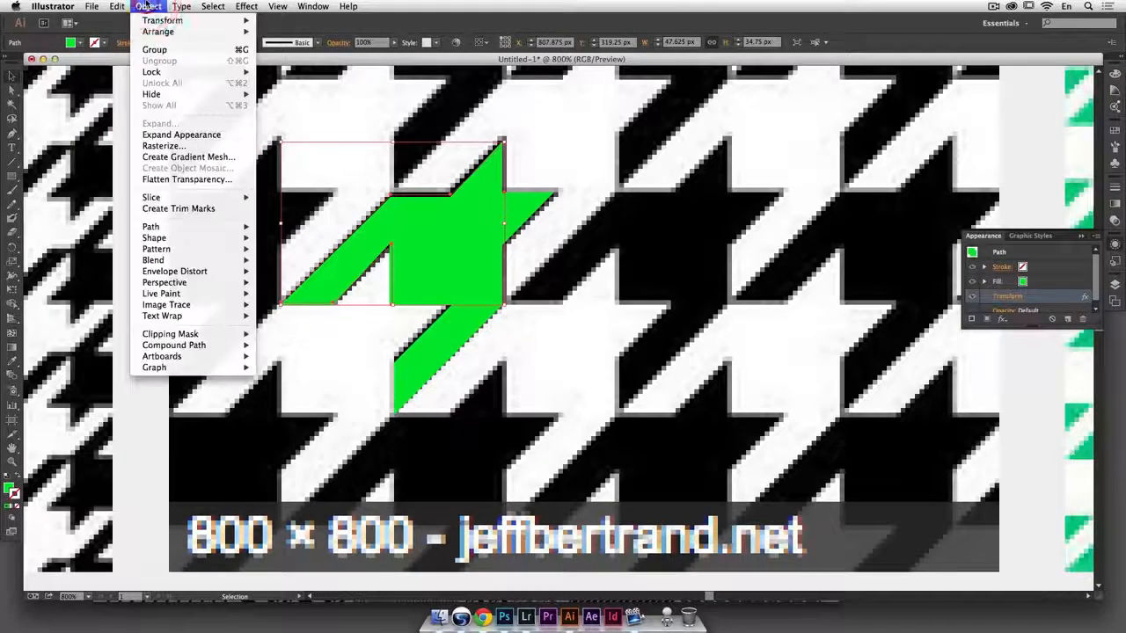
click(196, 135)
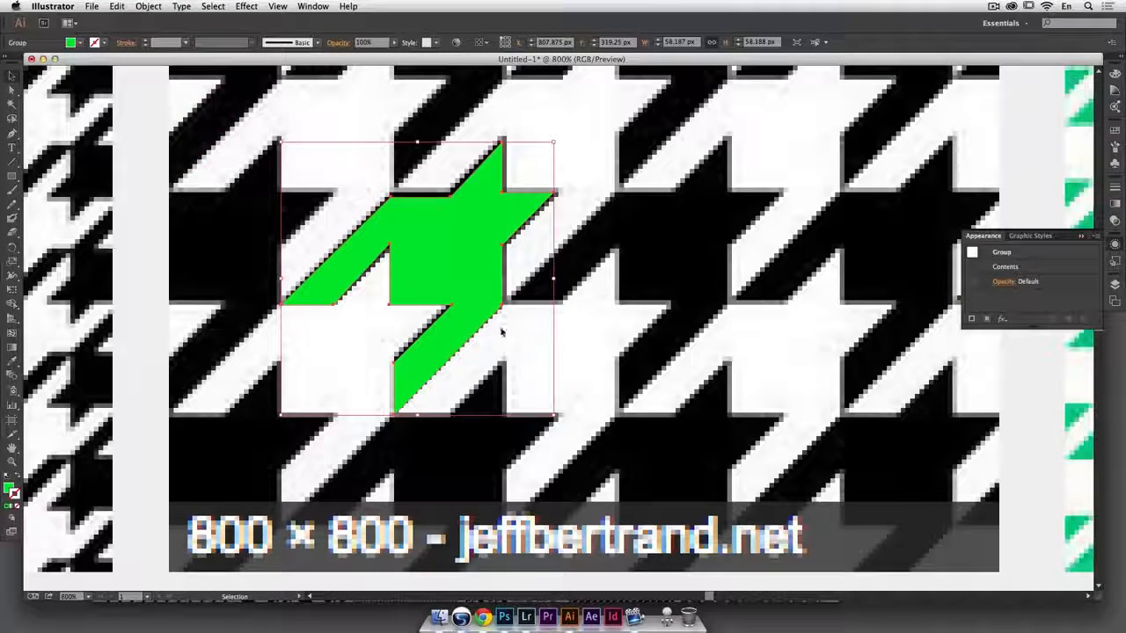
Inspect the nested groups on Layer 2 and ungroup the expanded artwork twice into separate paths.
click(1114, 282)
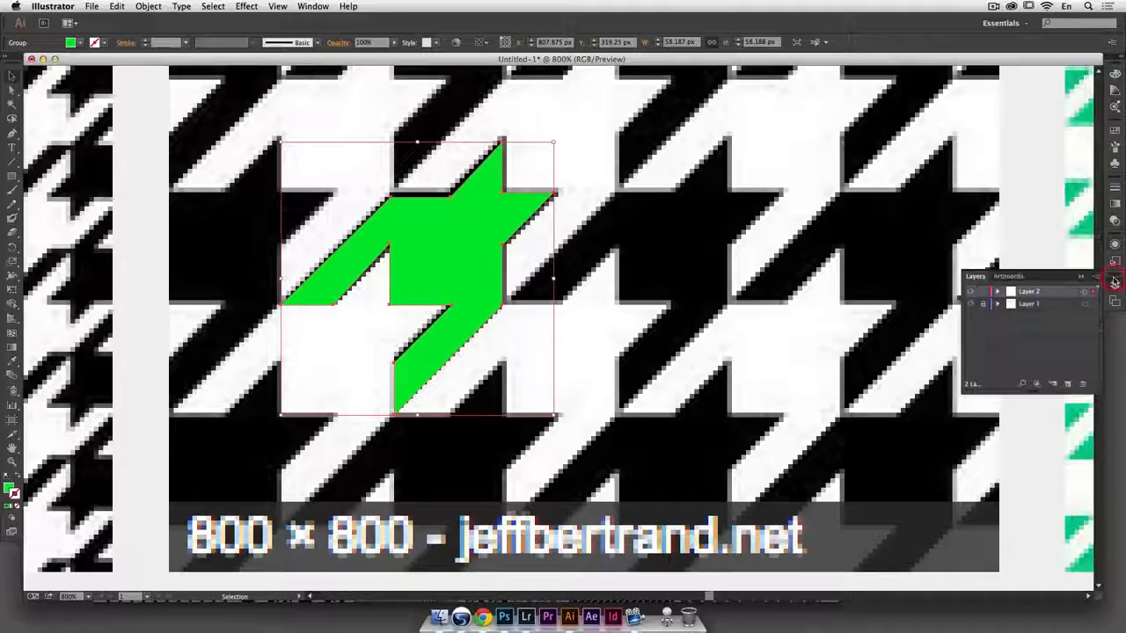
click(997, 291)
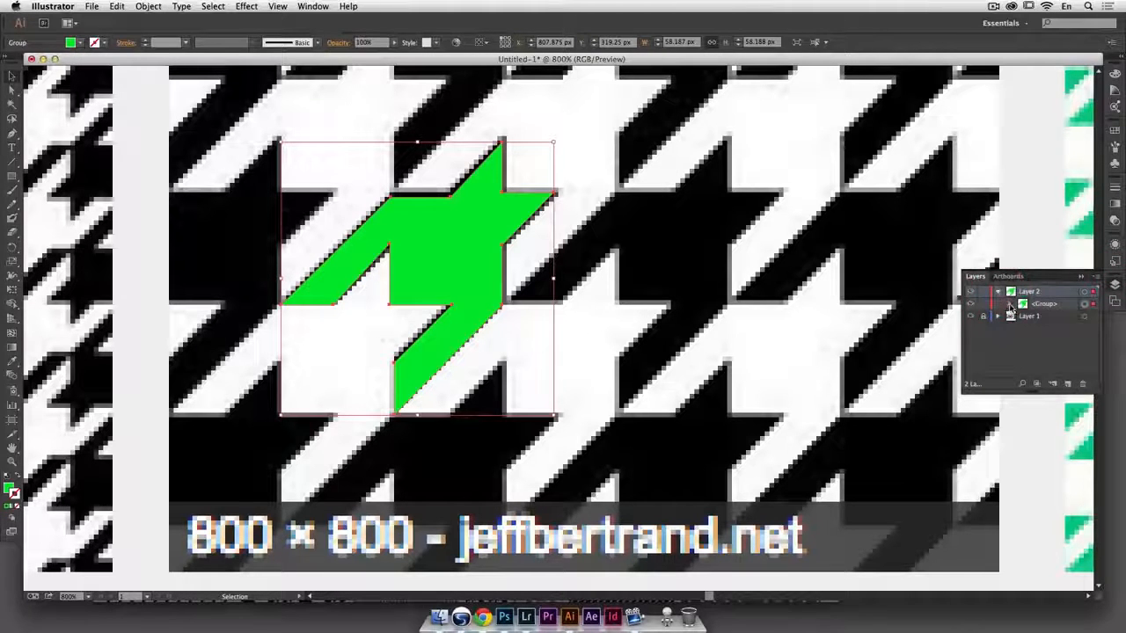
click(1009, 303)
click(1021, 315)
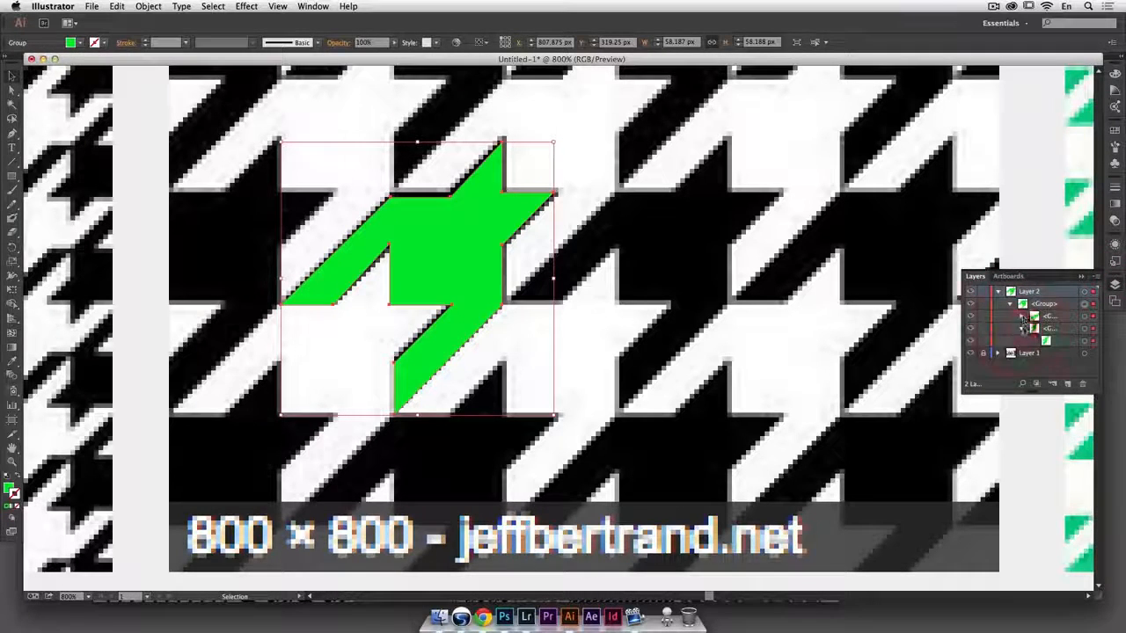
click(1021, 341)
click(1010, 303)
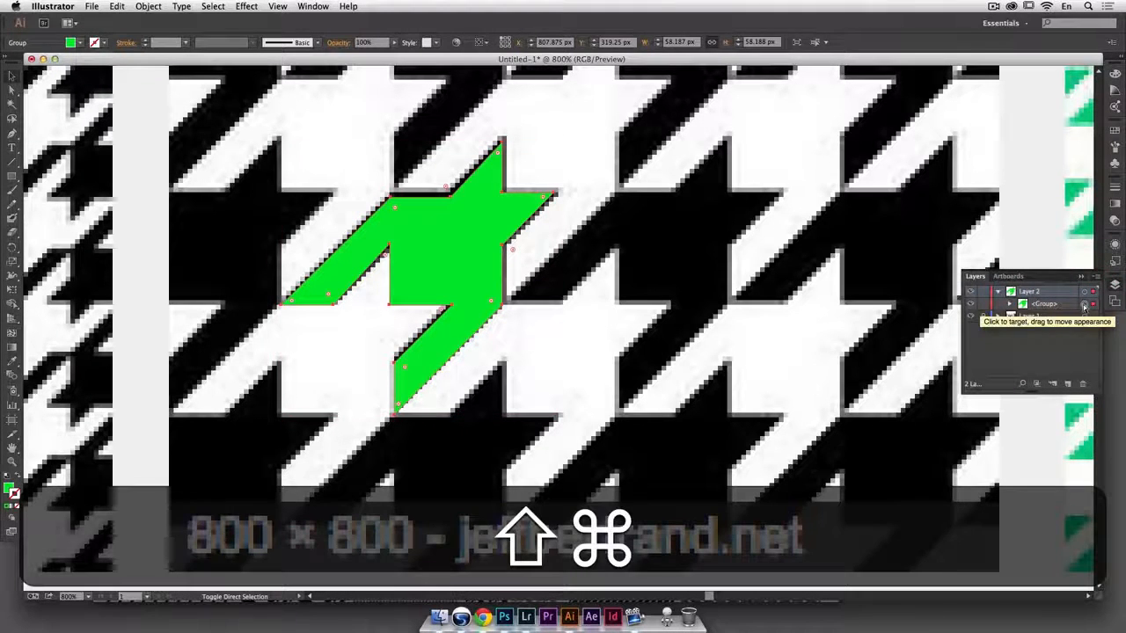
key(shift+super+g)
key(shift+super+g)
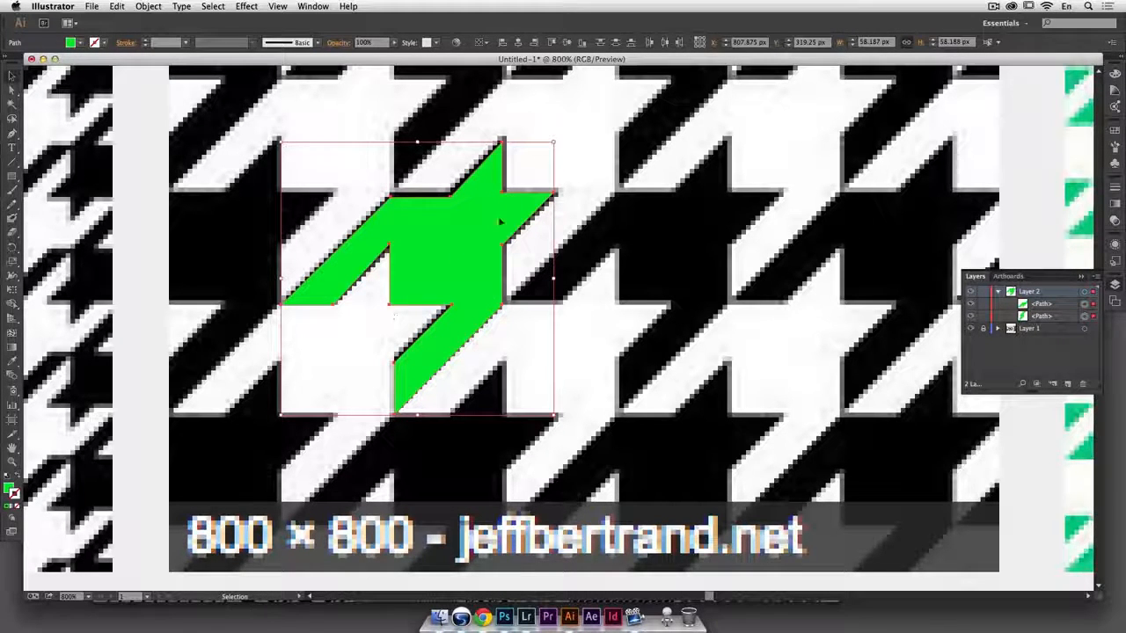
click(593, 172)
Join the two halves' overlapping anchor points at the inner corner between the two upper-right tips.
click(11, 90)
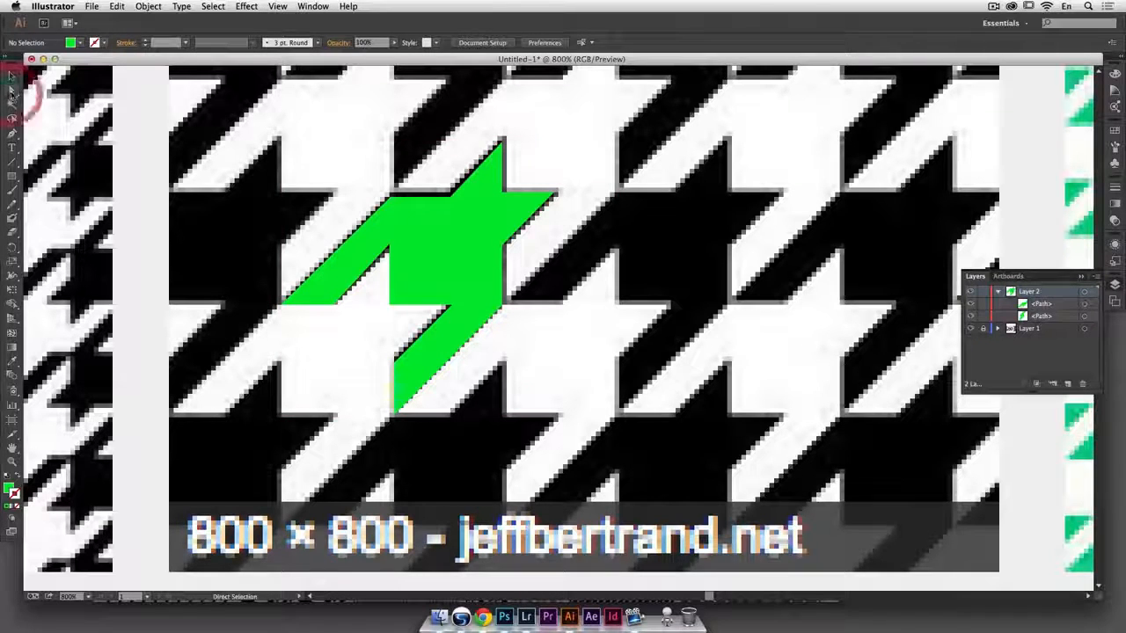
click(502, 193)
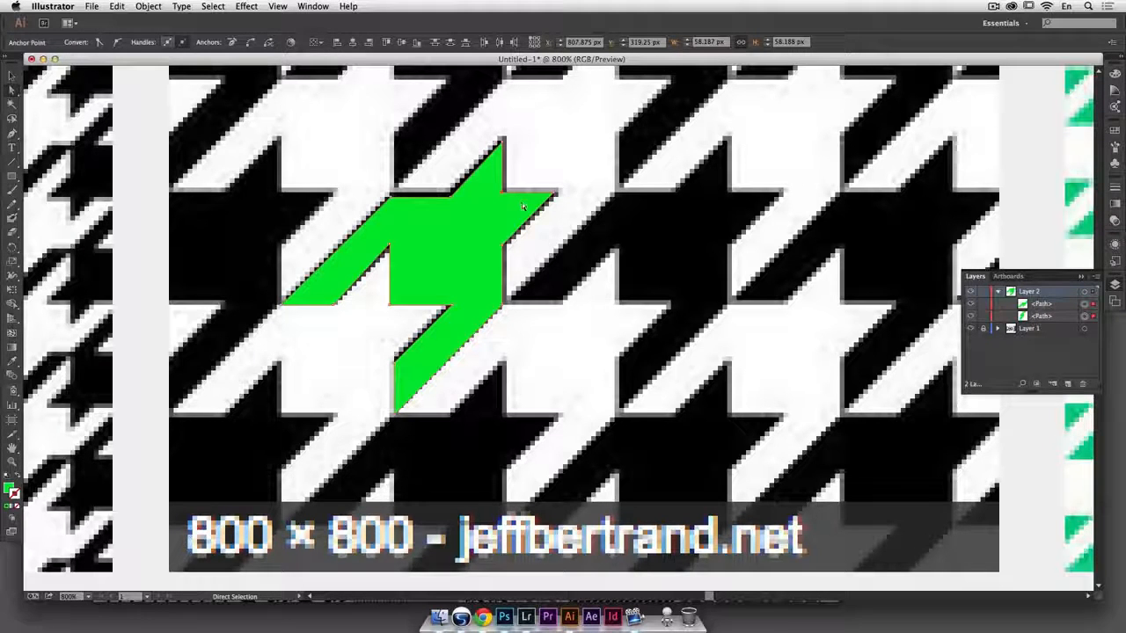
click(149, 7)
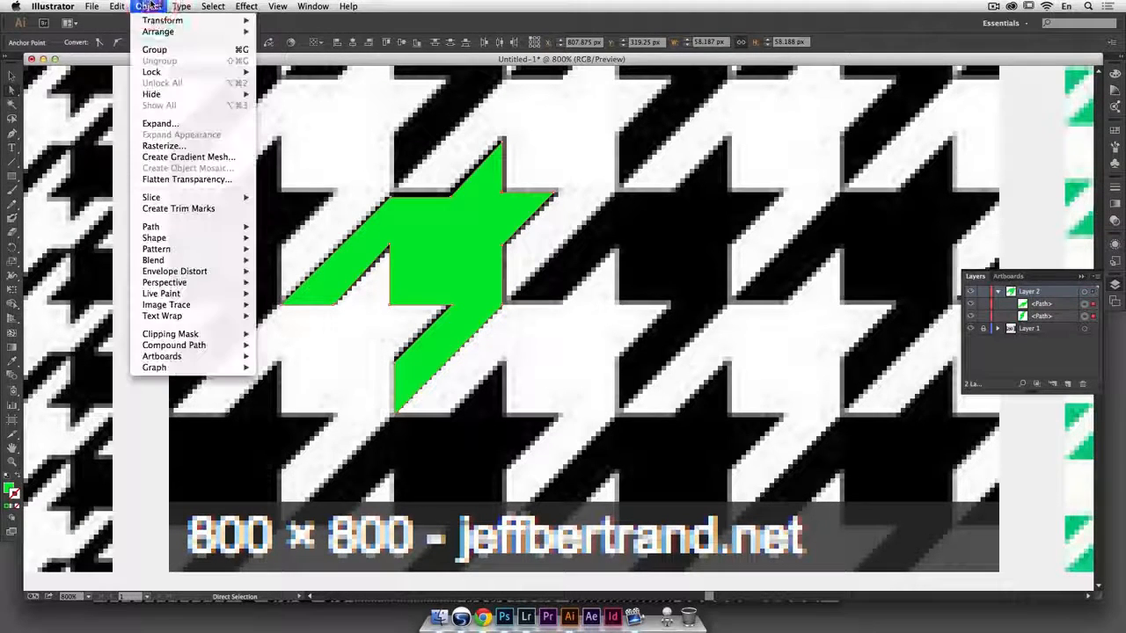
mouse_move(184, 229)
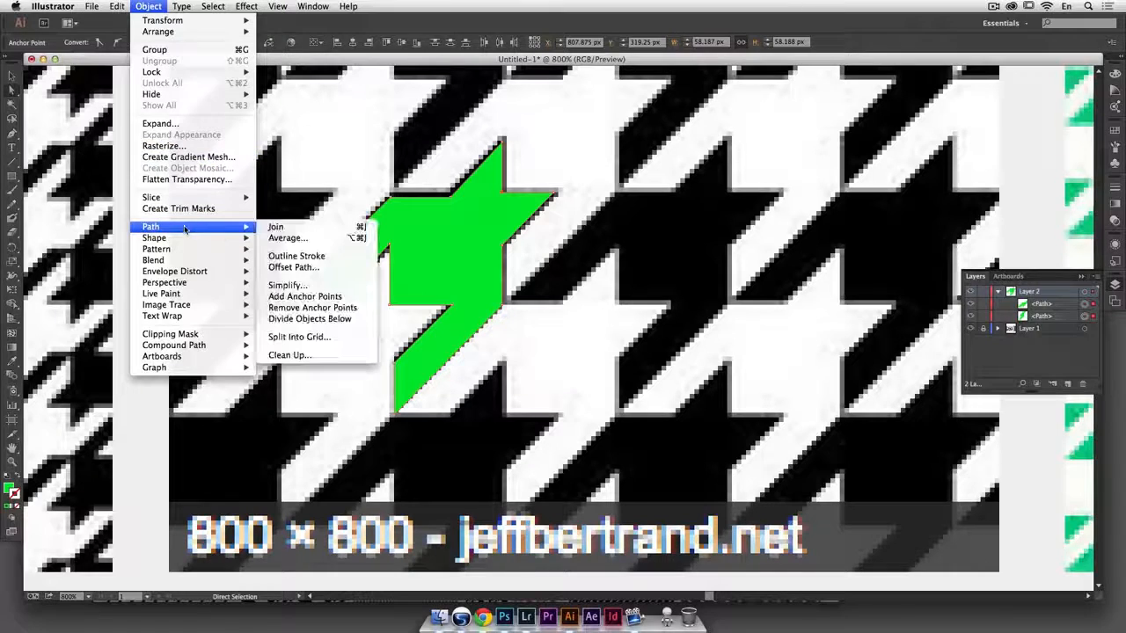
click(274, 229)
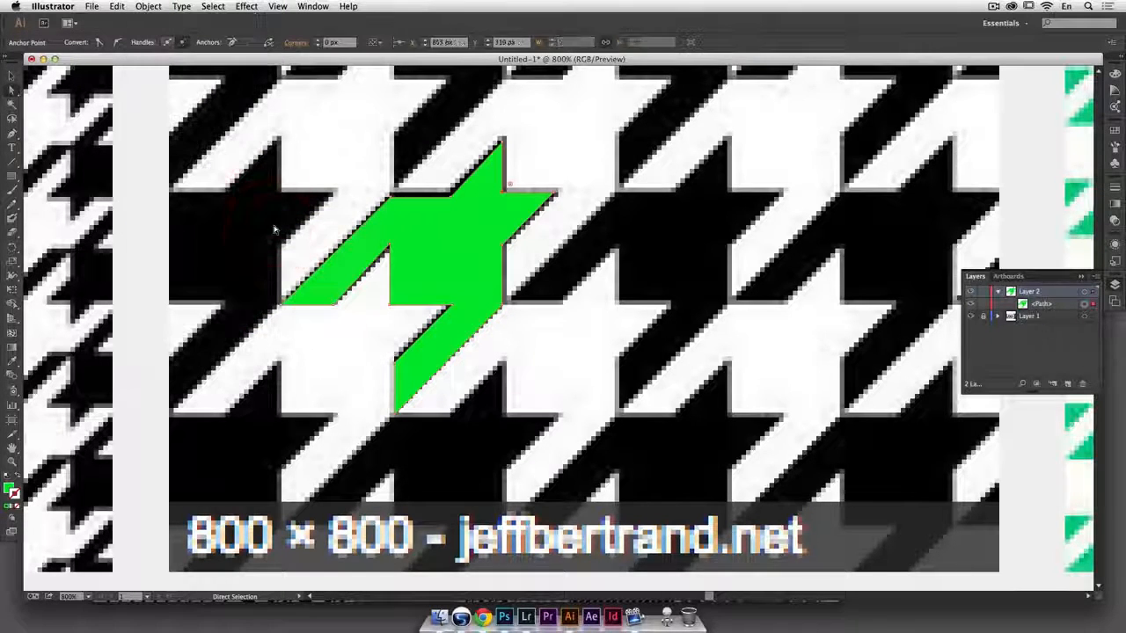
Join the remaining overlapping end points at the lower-left corner of the shape's central square.
click(407, 298)
click(149, 7)
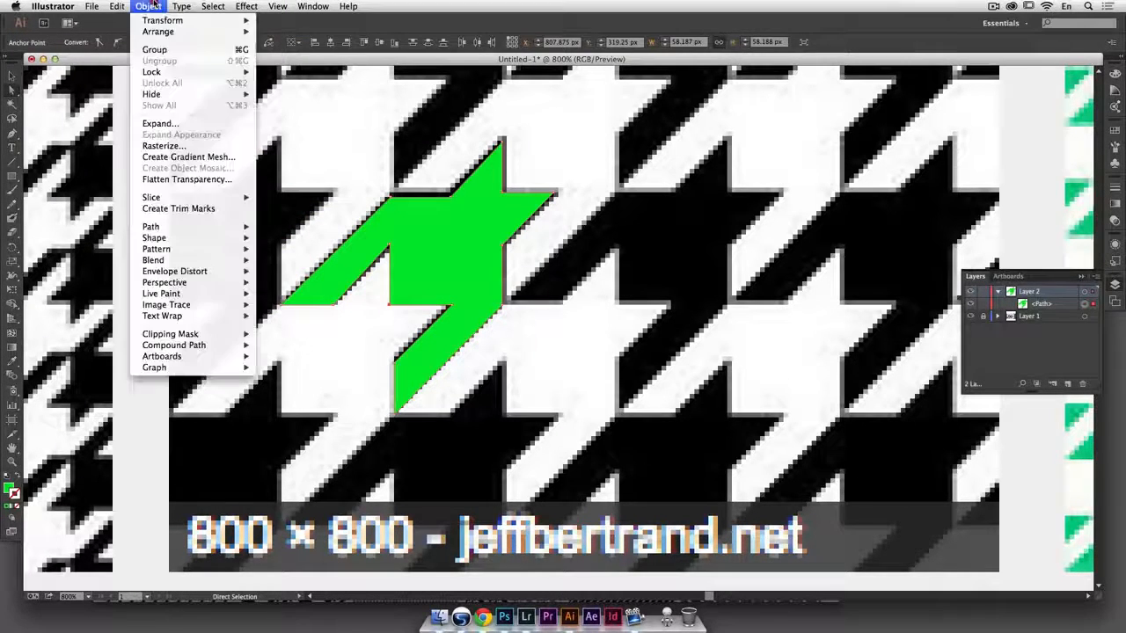
mouse_move(185, 227)
click(264, 227)
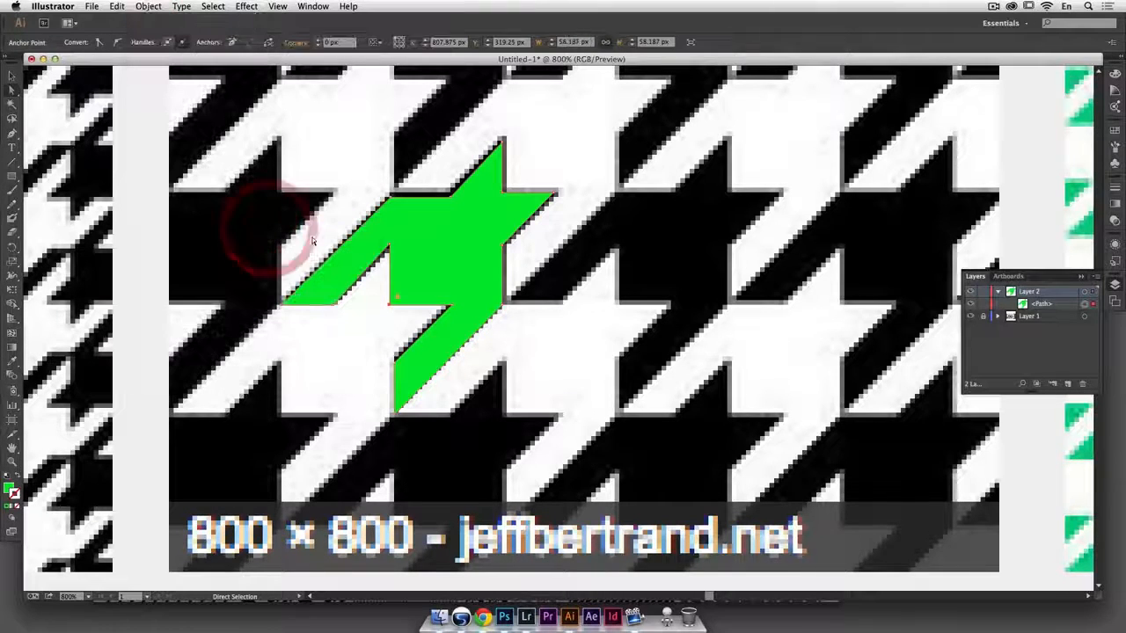
Try moving the joined anchor at the central square's lower-left corner to test the join, and undo the move.
click(540, 252)
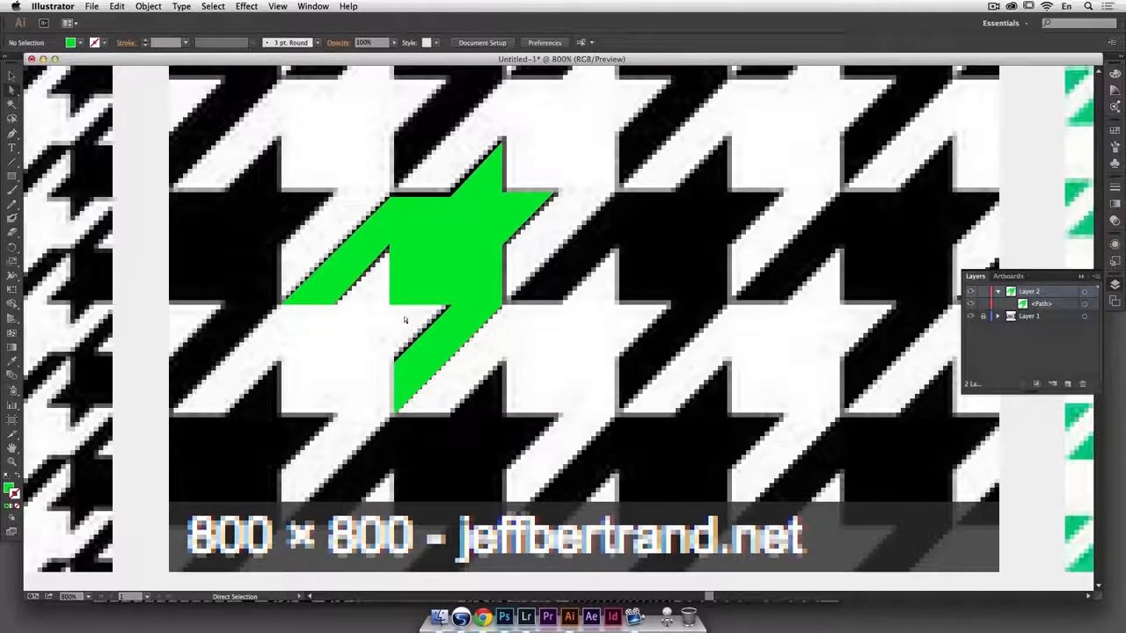
drag(388, 304, 375, 320)
key(super+z)
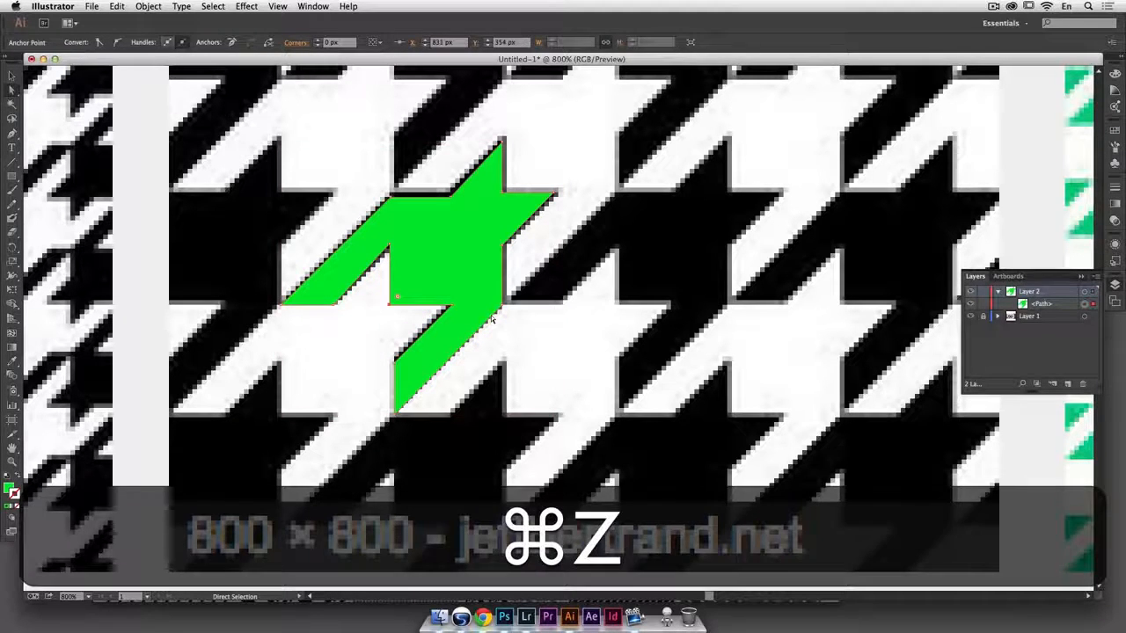
click(621, 275)
Hide the reference image on Layer 1 and fill the houndstooth shape with black.
click(12, 75)
click(454, 243)
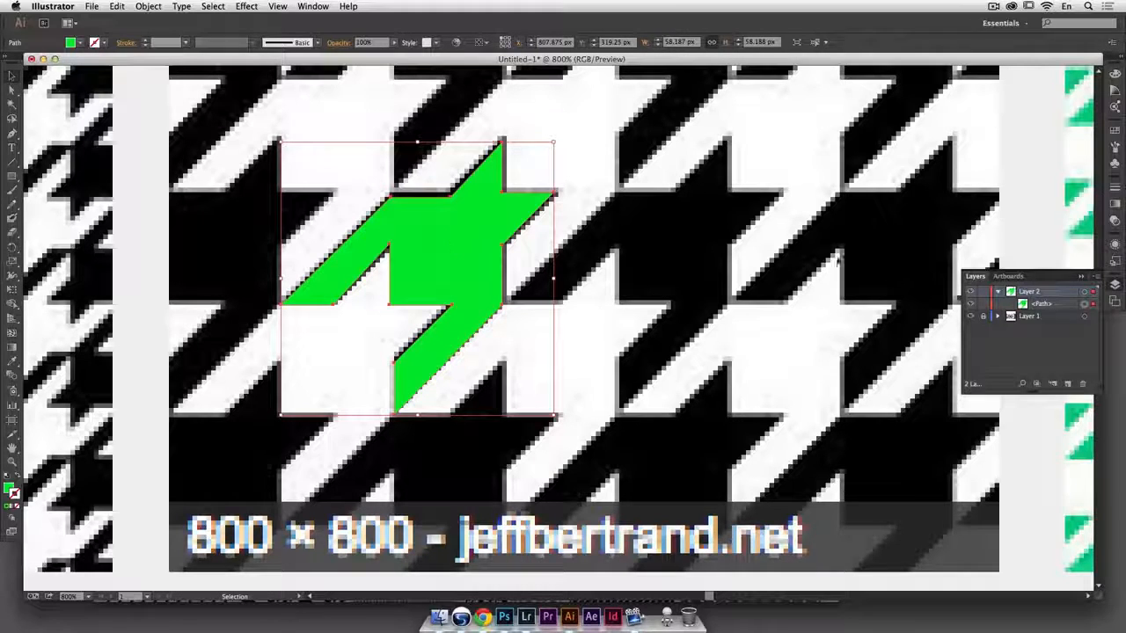
click(969, 315)
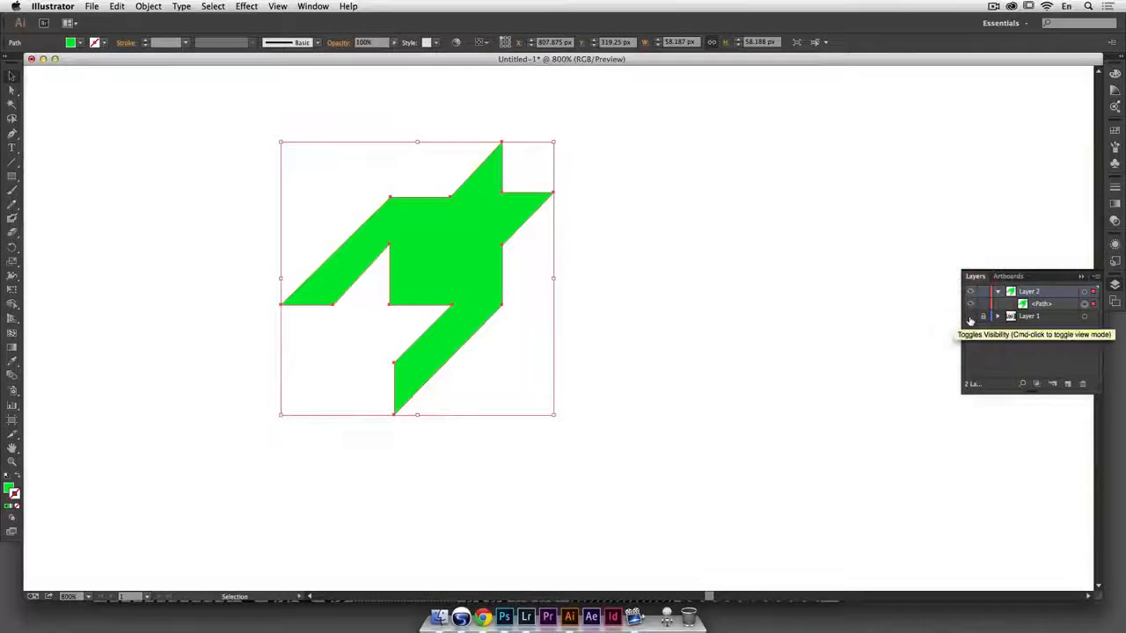
click(13, 494)
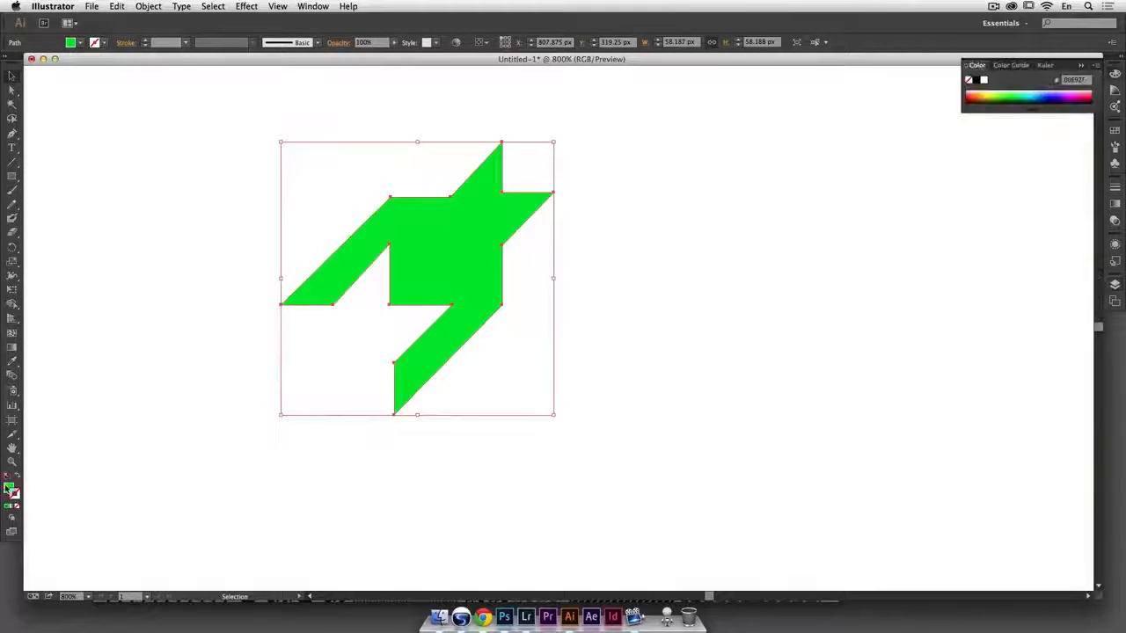
click(978, 81)
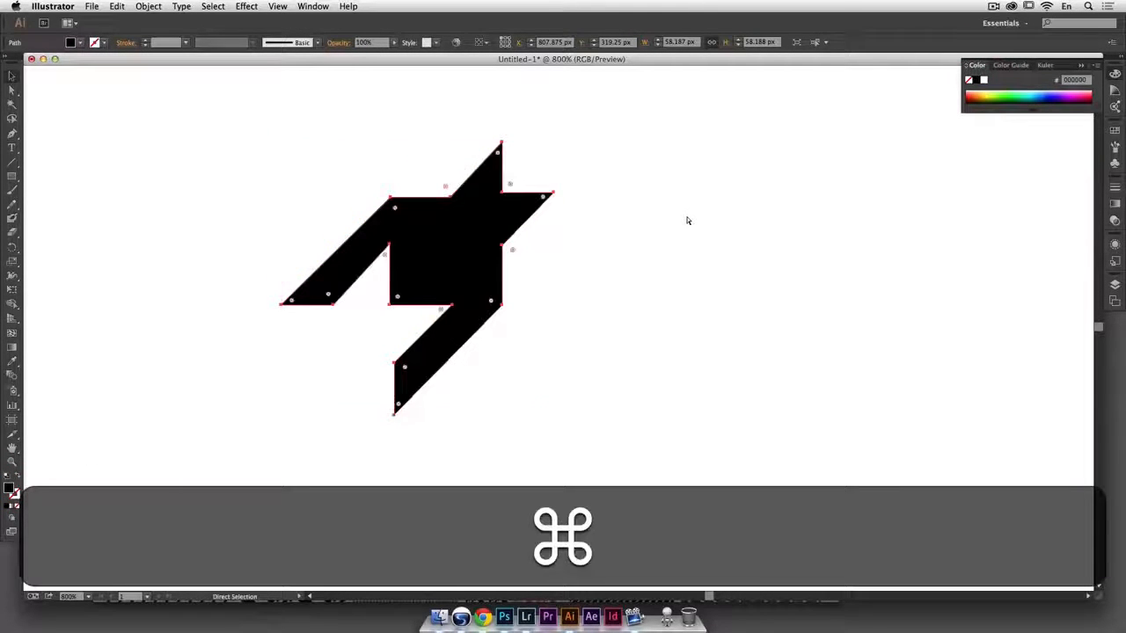
Make a new pattern from the black houndstooth shape and dismiss the notice to enter pattern editing.
key(super+minus)
key(super+minus)
key(super+minus)
key(super+minus)
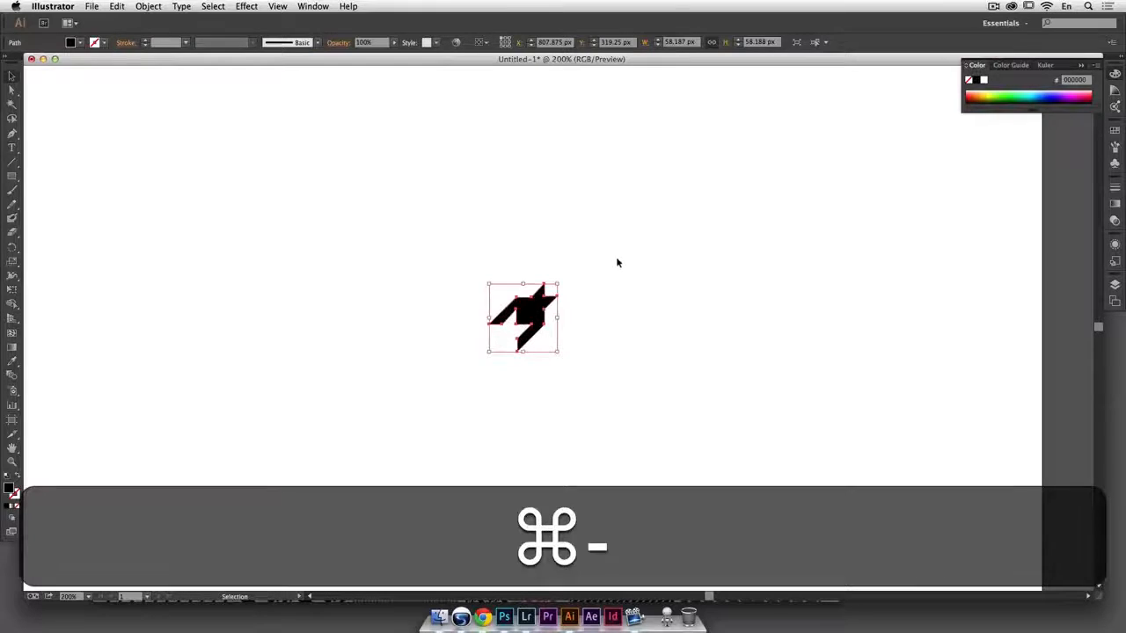
key(super+minus)
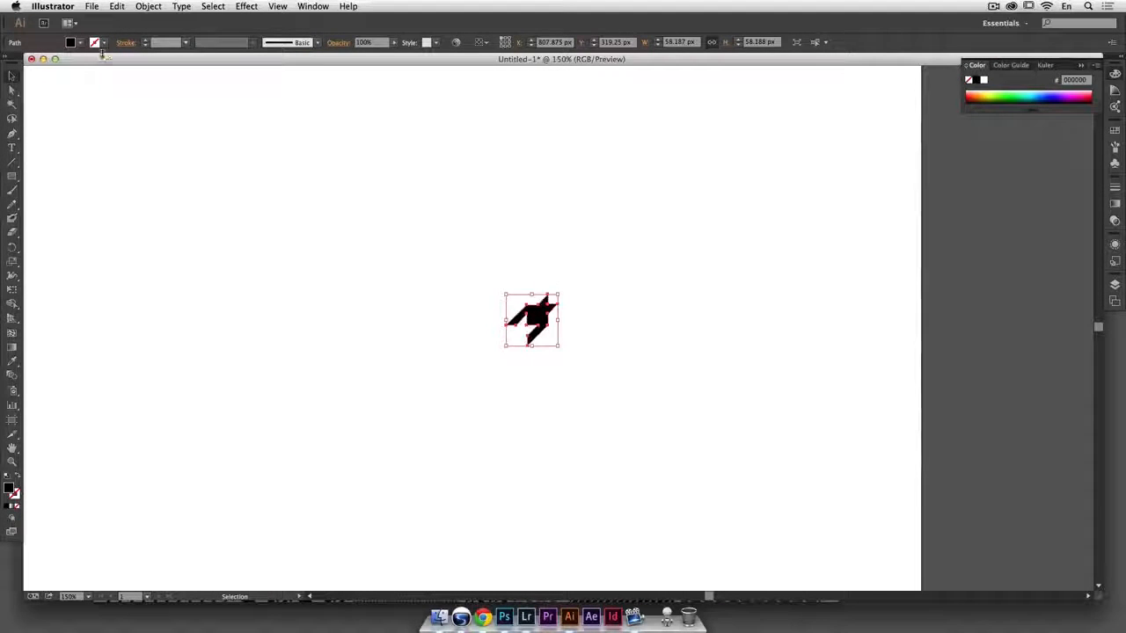
click(141, 6)
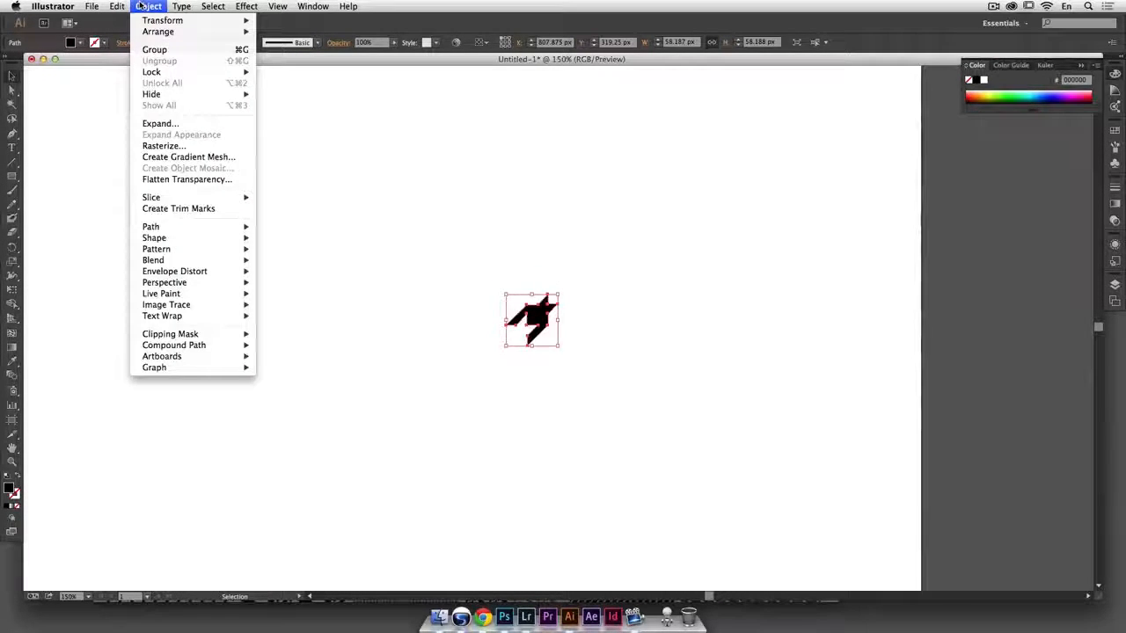
mouse_move(190, 253)
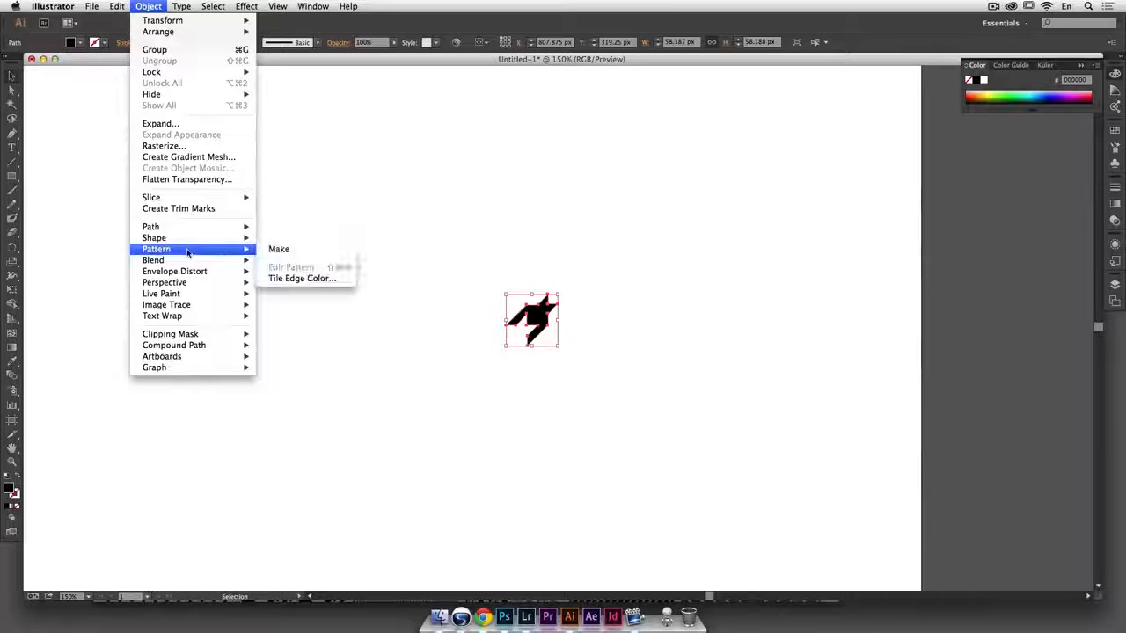
click(266, 249)
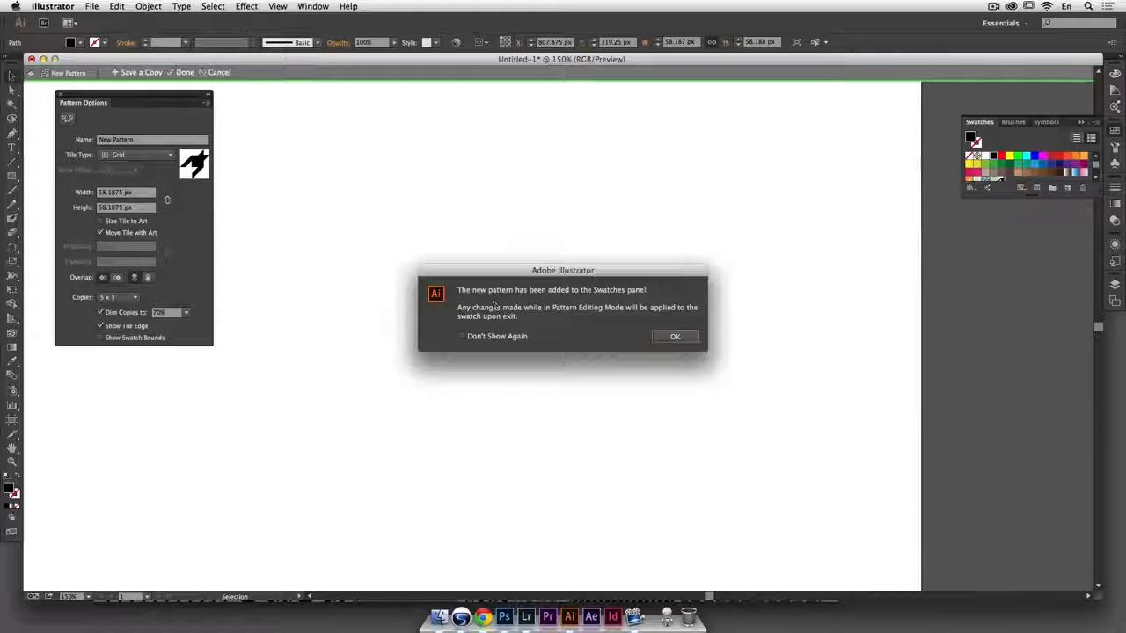
click(682, 342)
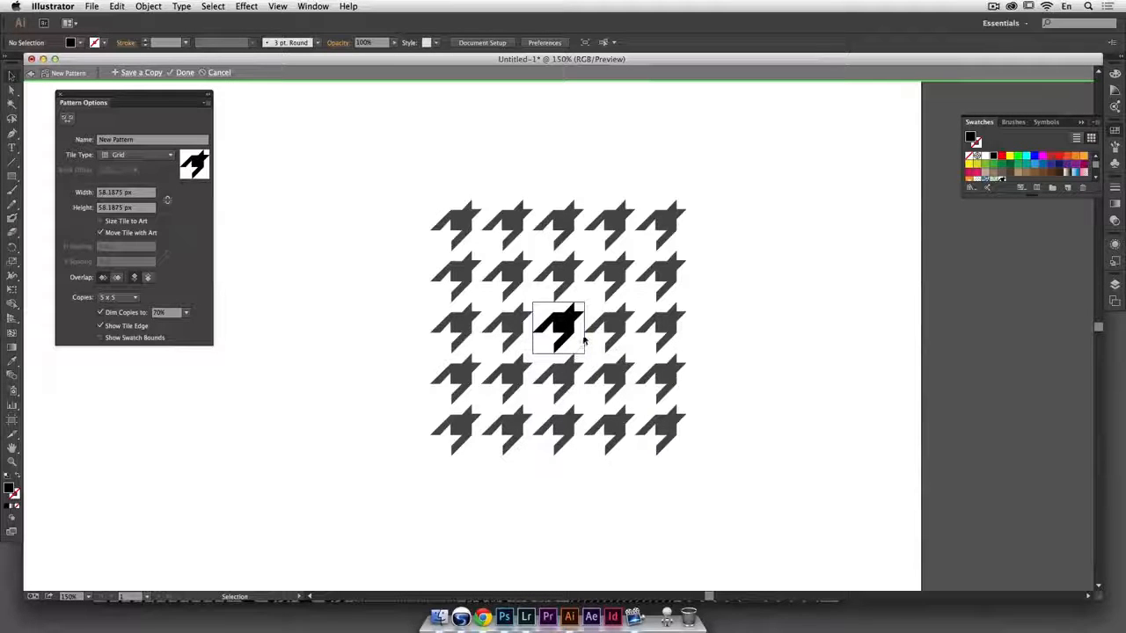
Look closely at the tiled repeat and switch to Chrome to compare it with the houndstooth reference images.
key(super+plus)
key(super+plus)
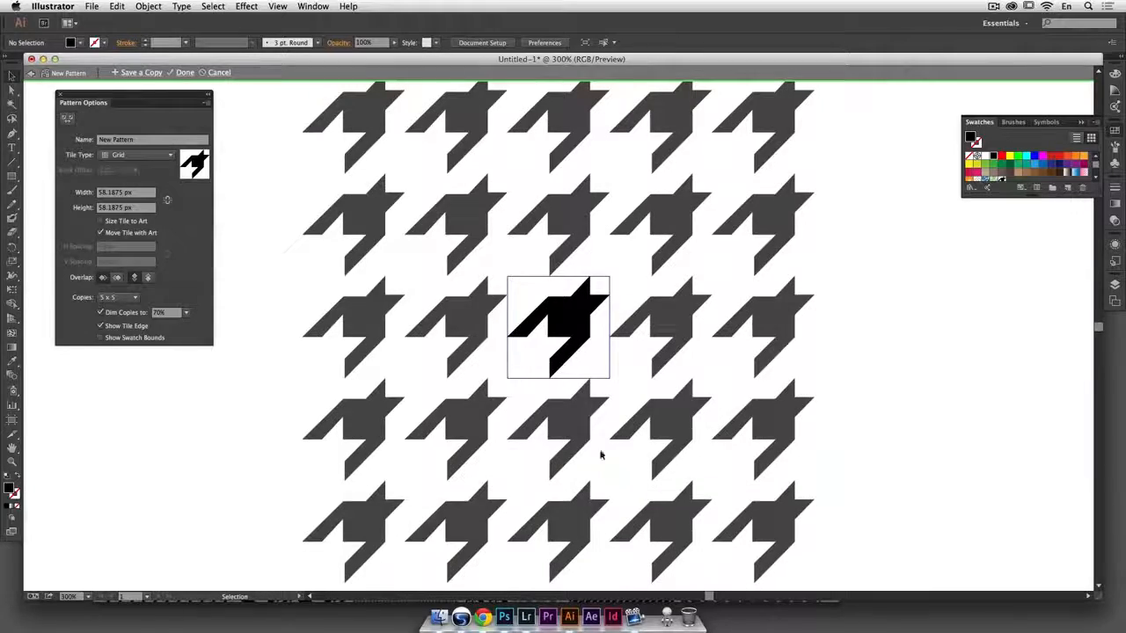
click(482, 619)
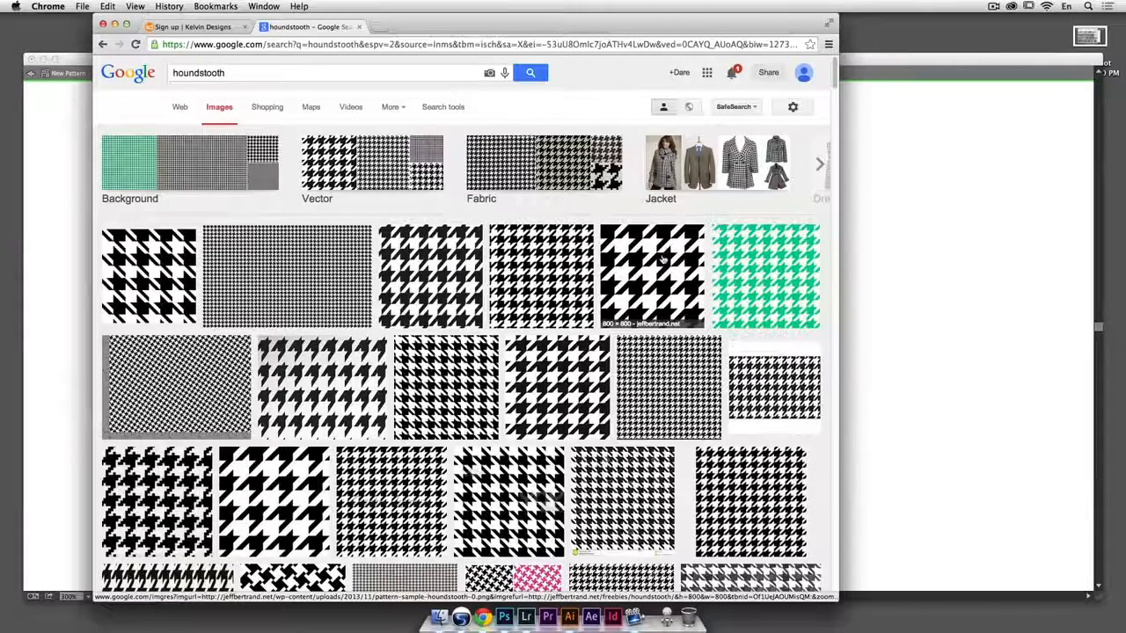
Switch back to Illustrator and try a pattern tile width and height of 40 px.
click(883, 299)
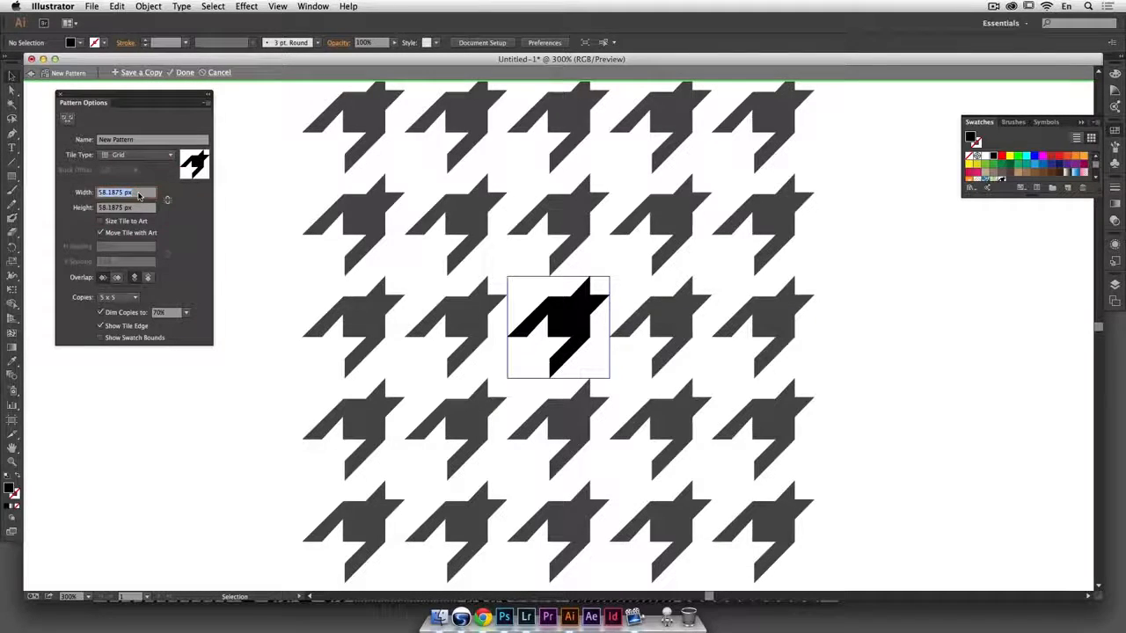
text(40)
key(Tab)
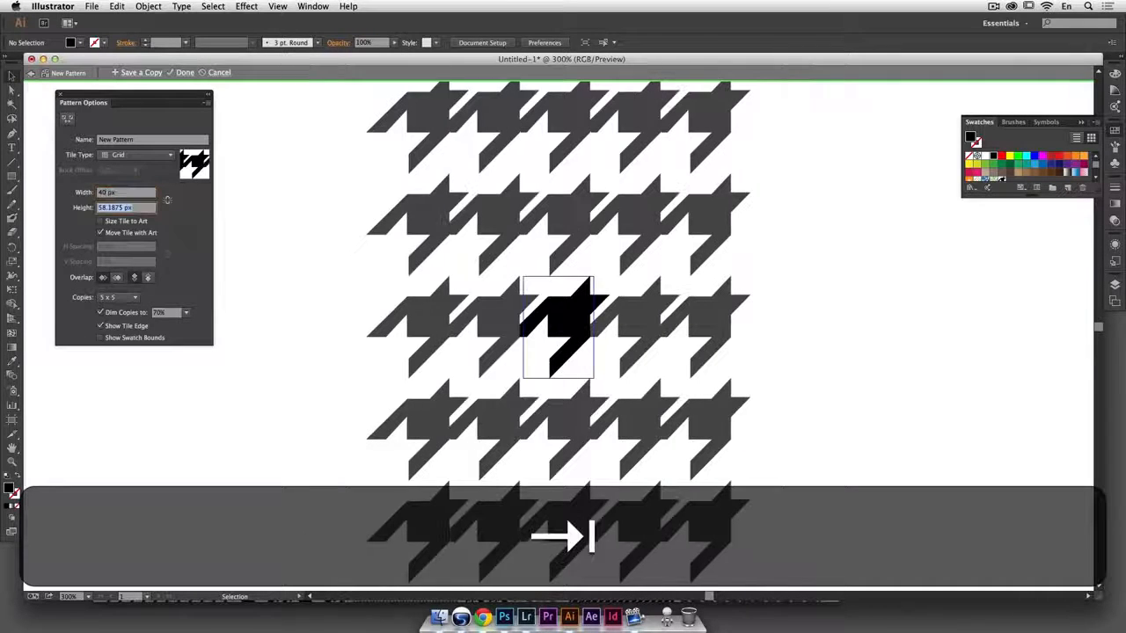
text(40)
key(shift+Tab)
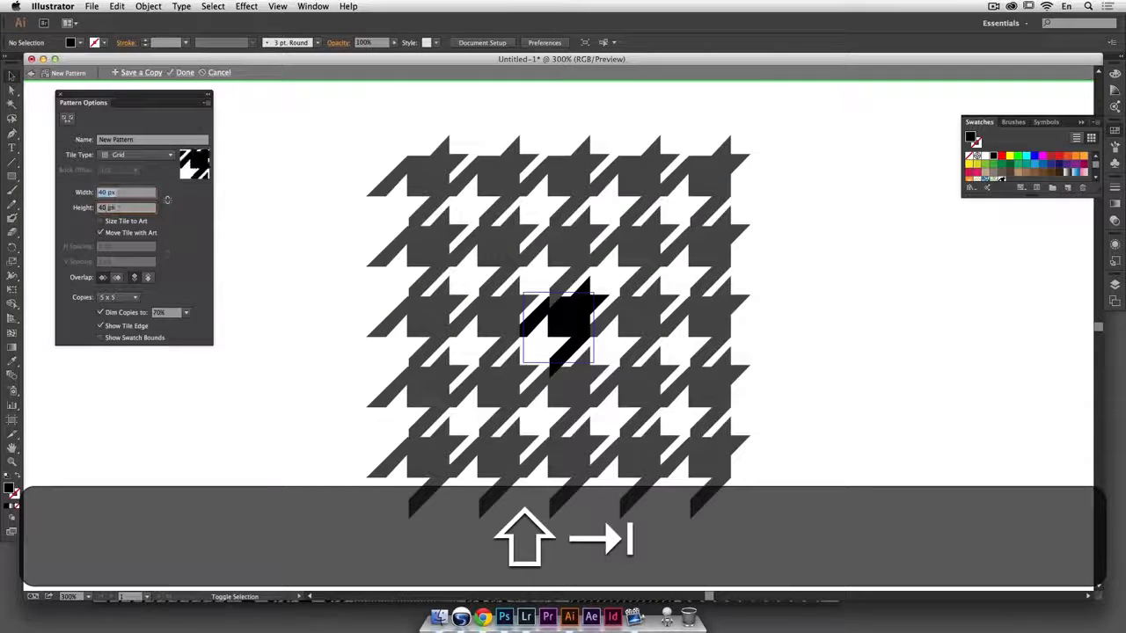
Set the pattern tile's width and height to 45 px.
text(45)
key(Tab)
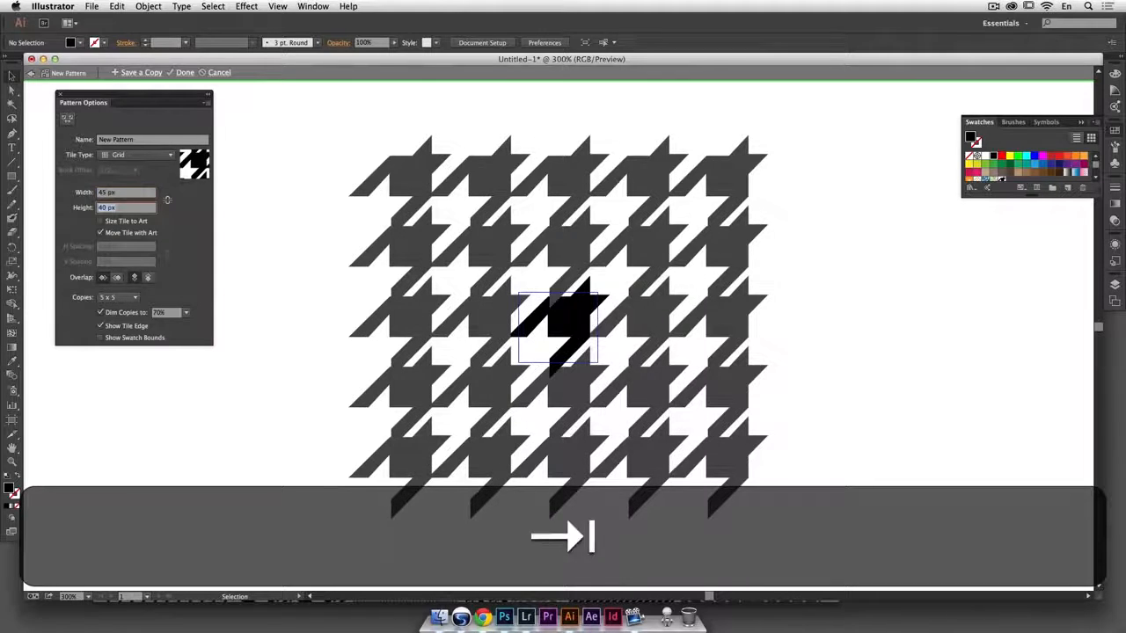
text(45)
key(shift+Tab)
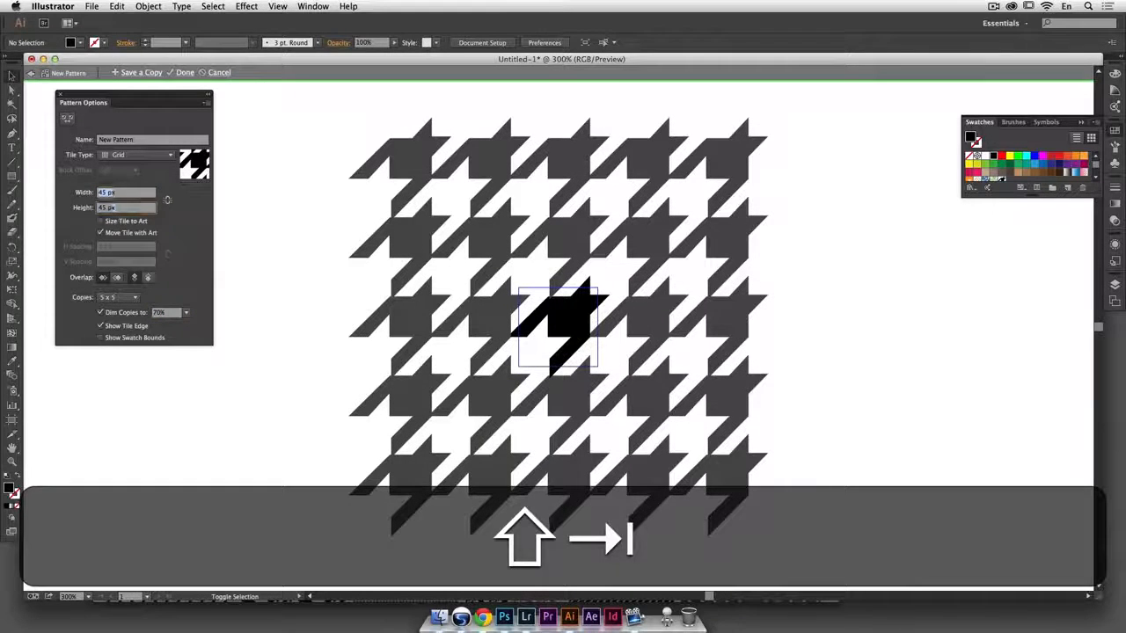
Increase the tile's width and height to 47 px and finish editing the houndstooth pattern.
key(Up)
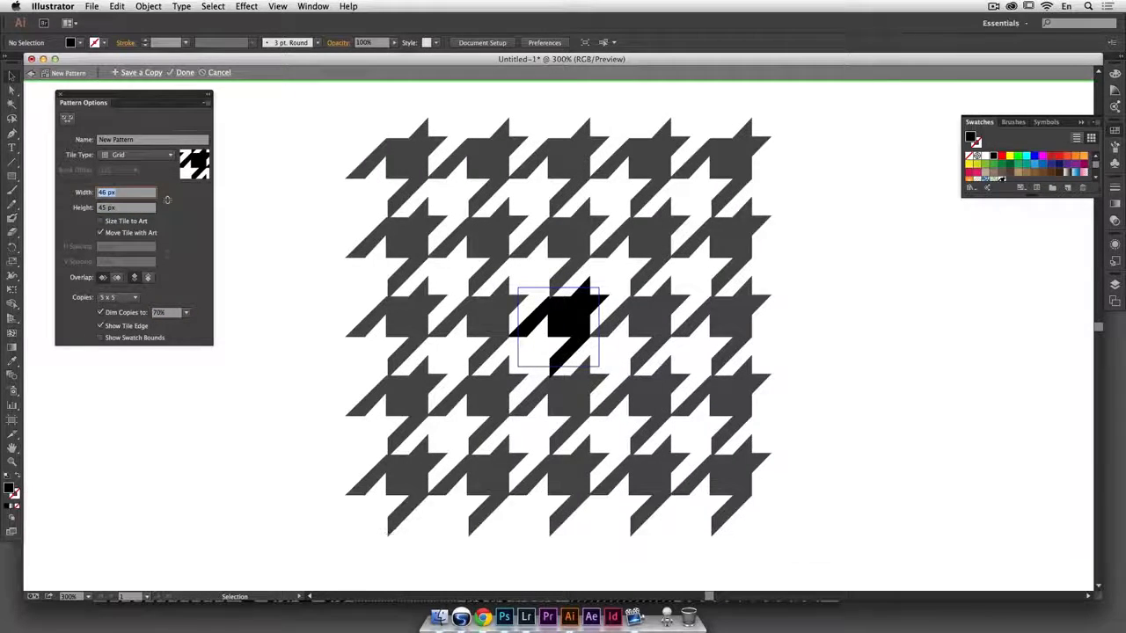
key(Up)
key(Tab)
key(Up)
key(Up)
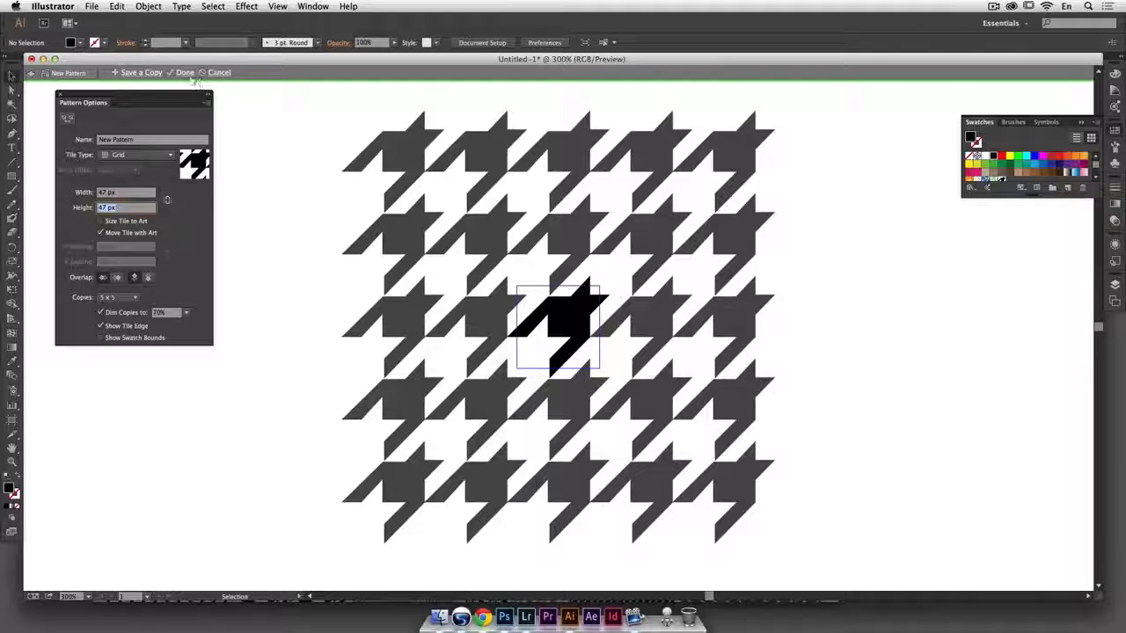
click(184, 73)
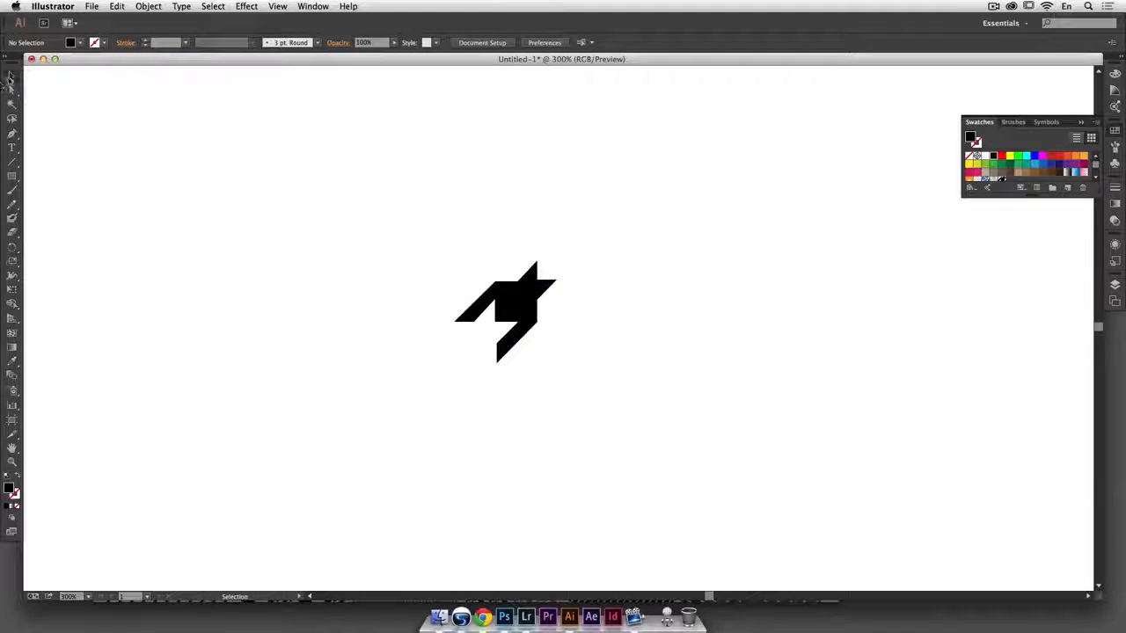
Draw a rectangle about 494 by 433 px on the artboard beside the houndstooth shape and close the Transform options.
key(super+minus)
key(super+minus)
key(super+minus)
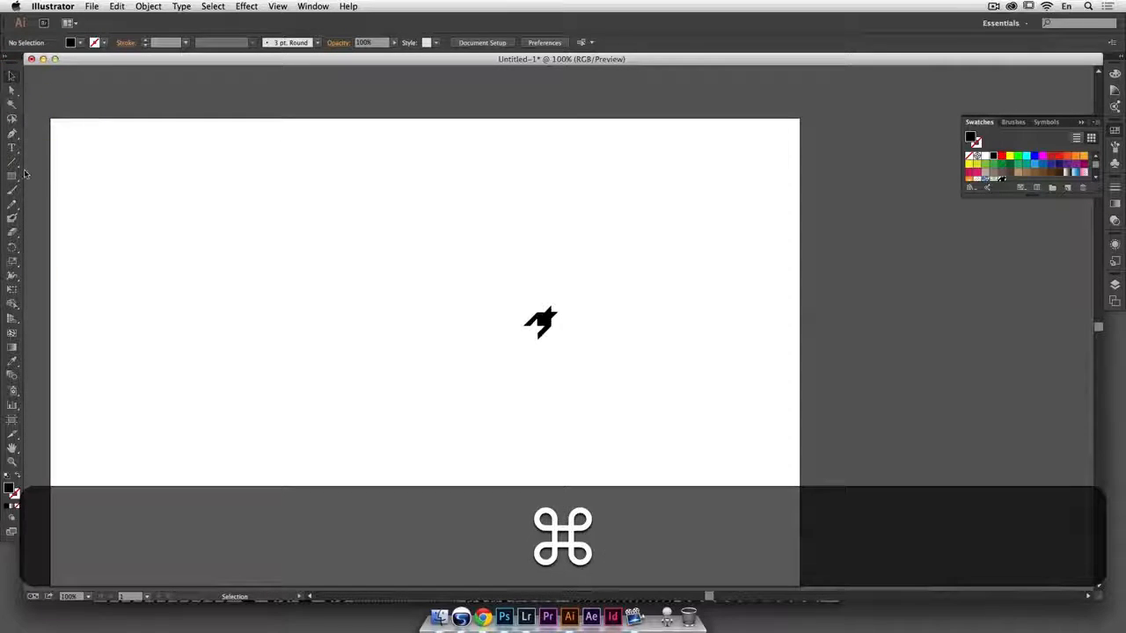
click(13, 175)
drag(172, 190, 461, 443)
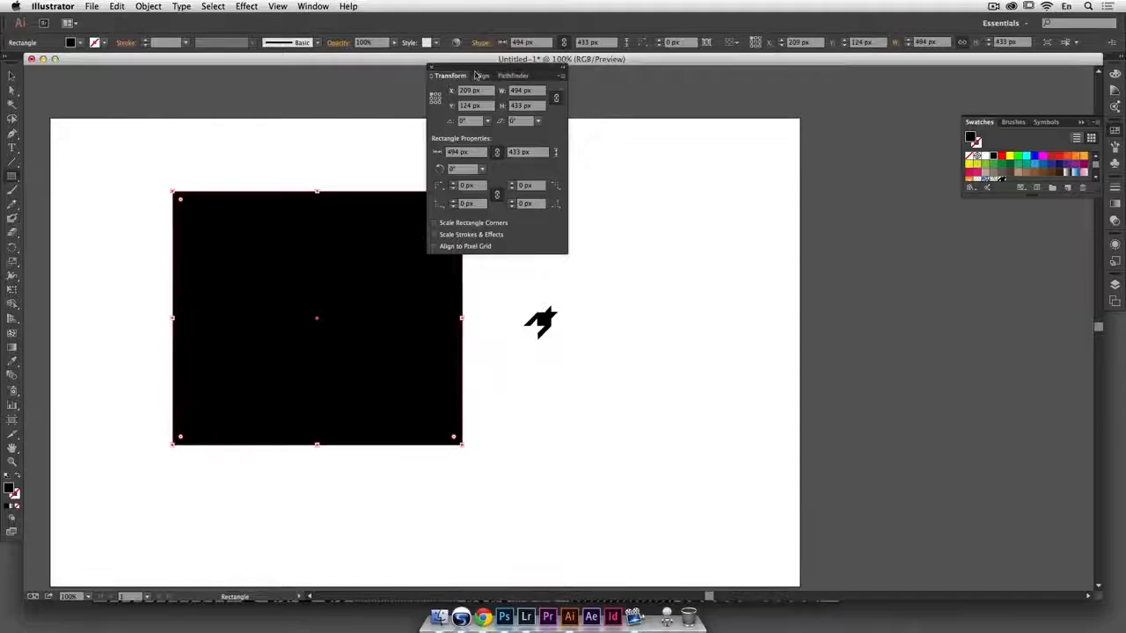
click(431, 69)
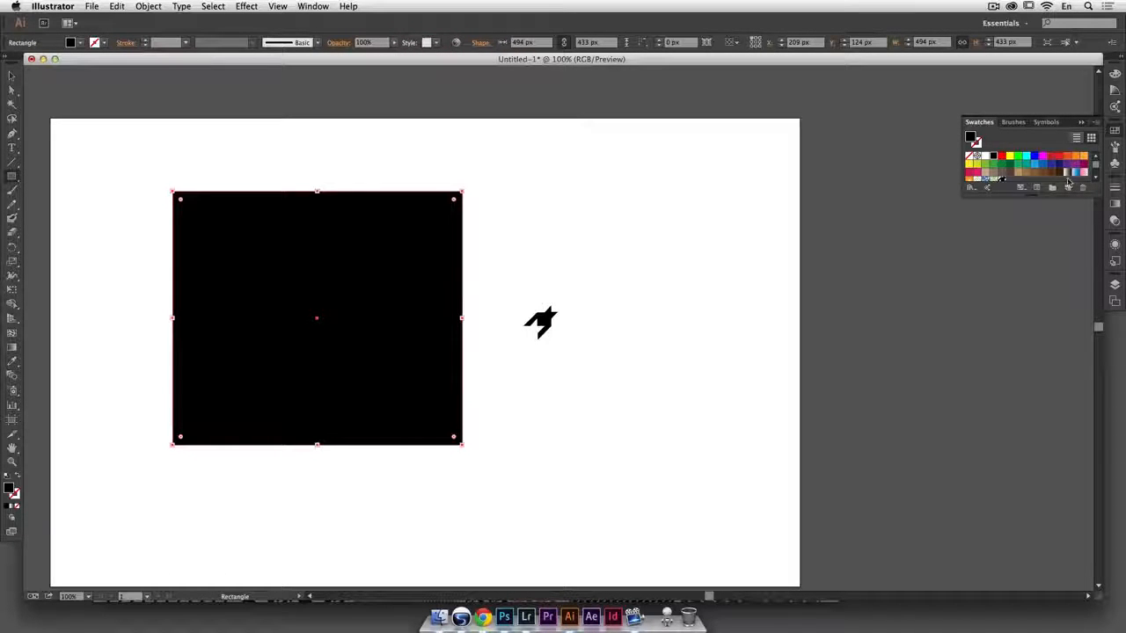
Fill the rectangle with the new houndstooth pattern swatch, resize it to about 498 by 423 px, and deselect it.
scroll(1068, 180, down, 2)
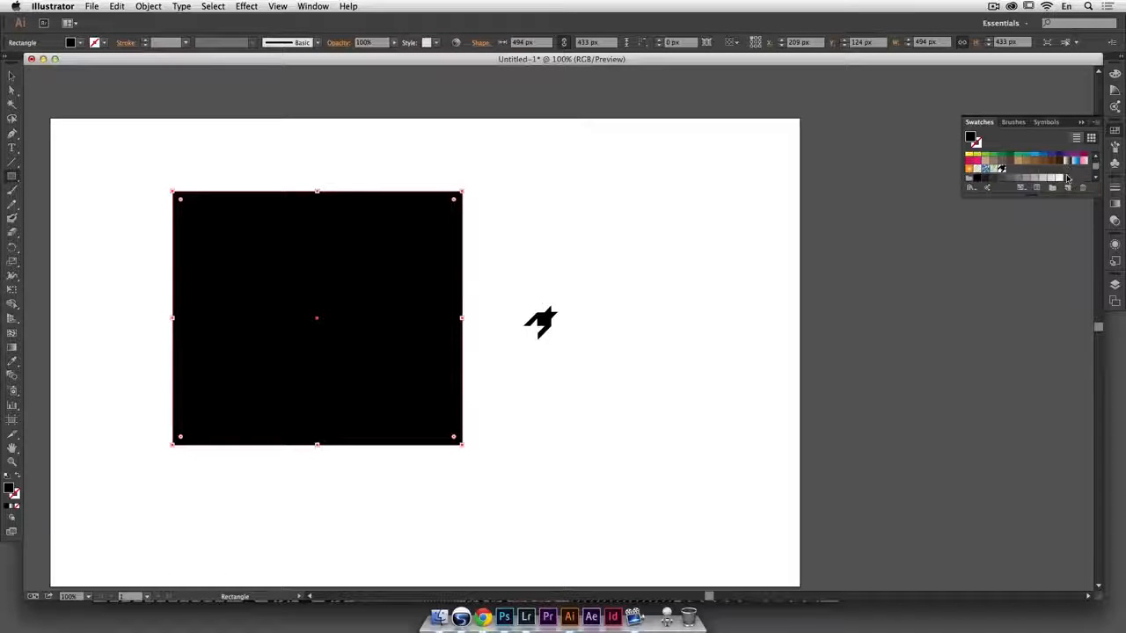
click(1003, 170)
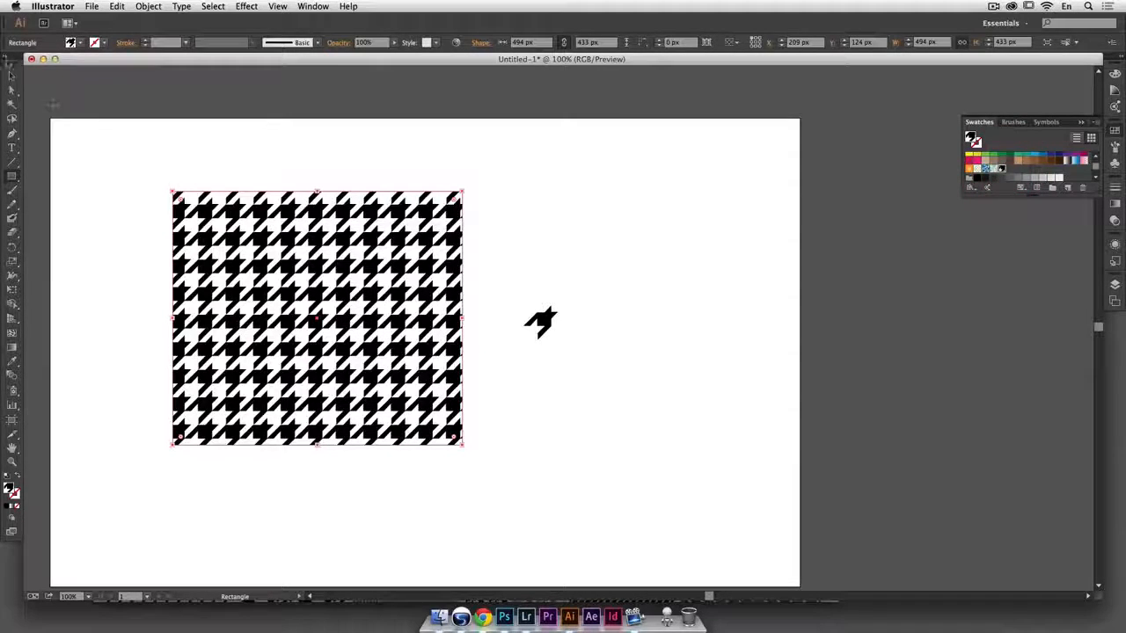
click(13, 74)
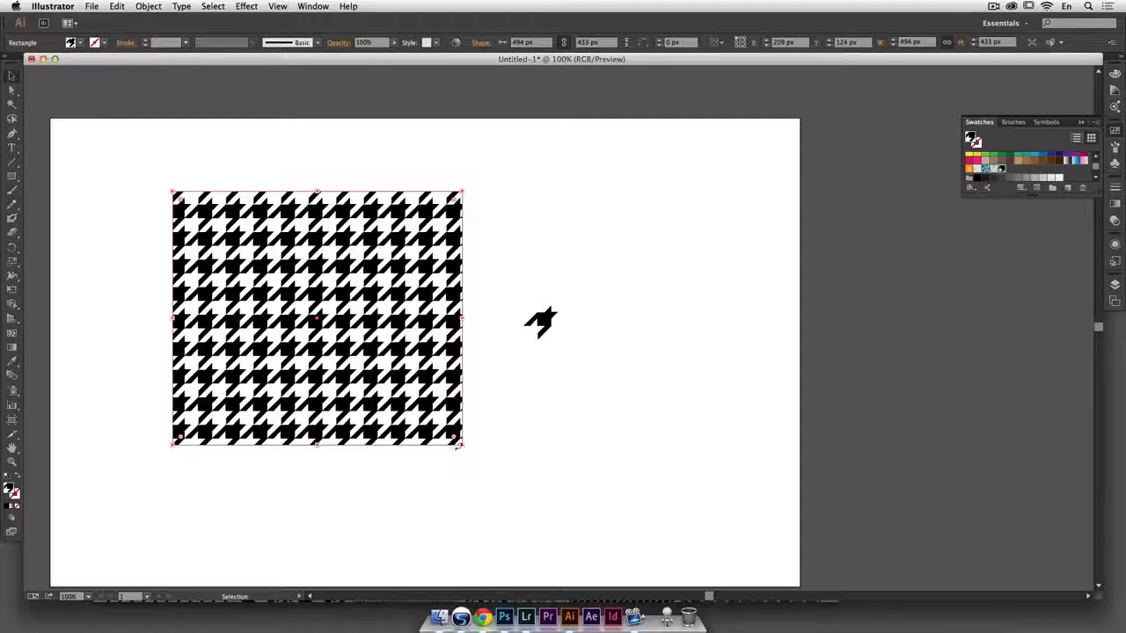
mouse_move(460, 447)
mouse_down()
mouse_move(513, 489)
mouse_move(464, 440)
mouse_up()
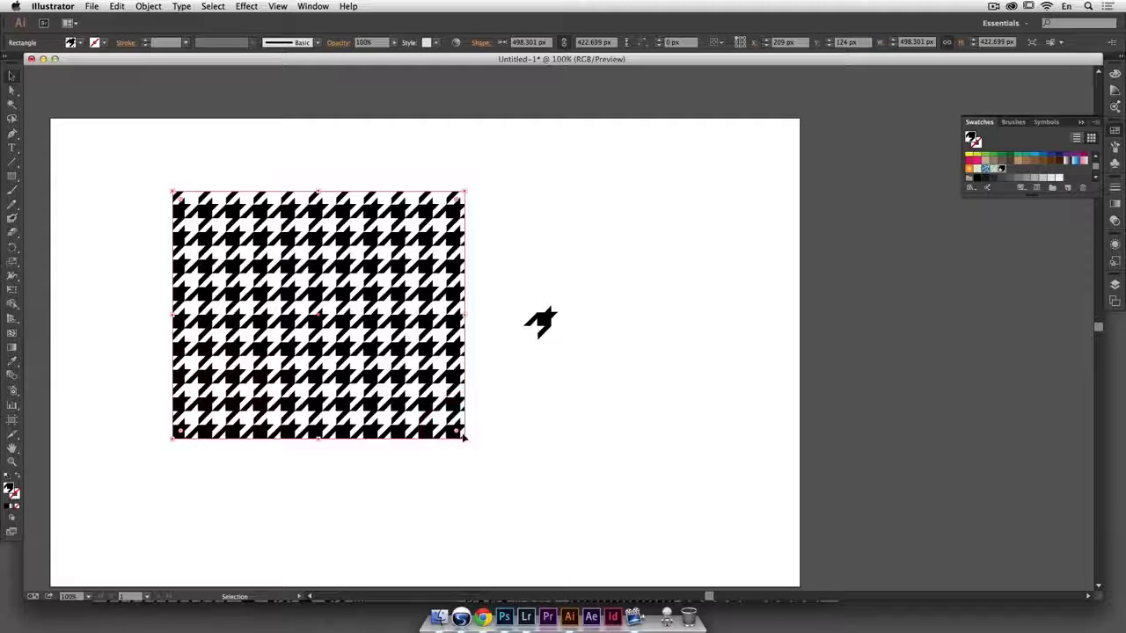
click(588, 444)
drag(563, 344, 531, 284)
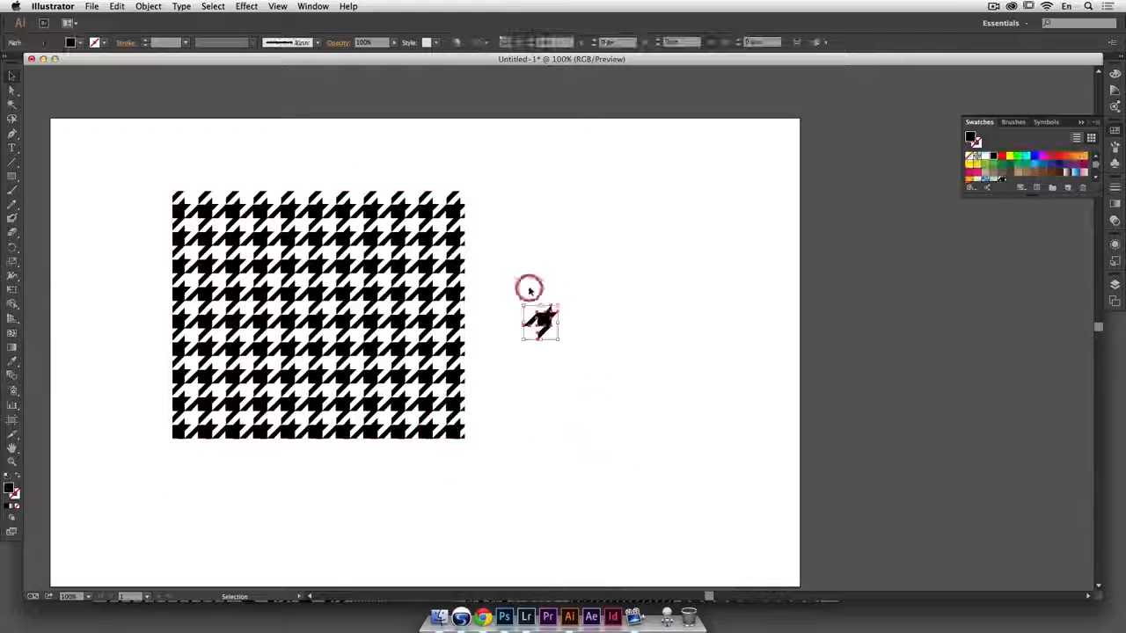
click(570, 282)
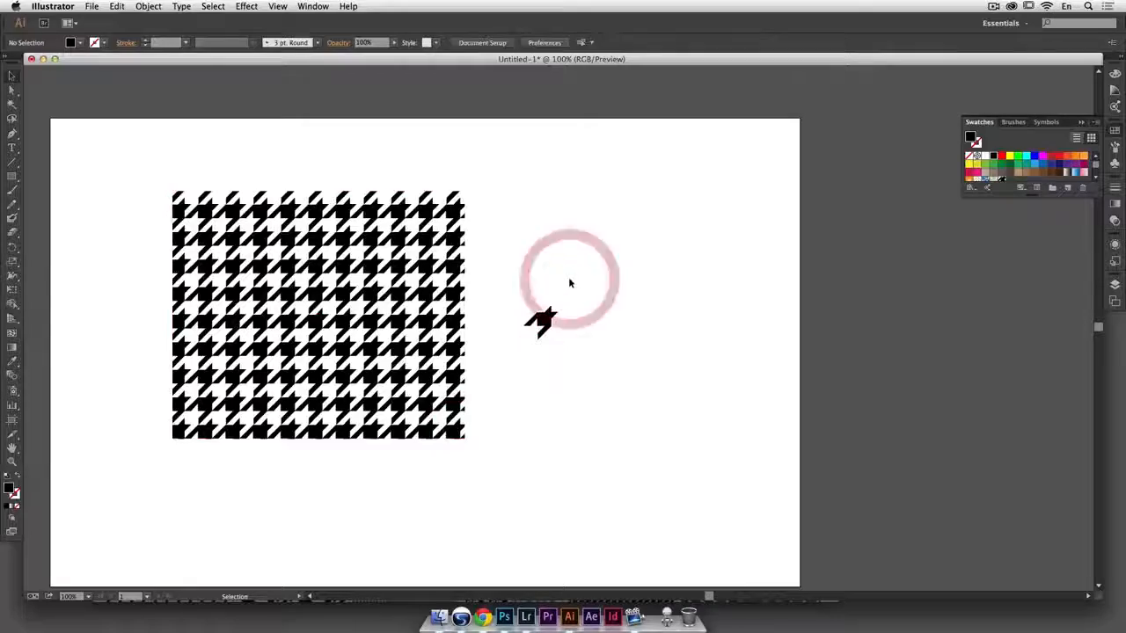